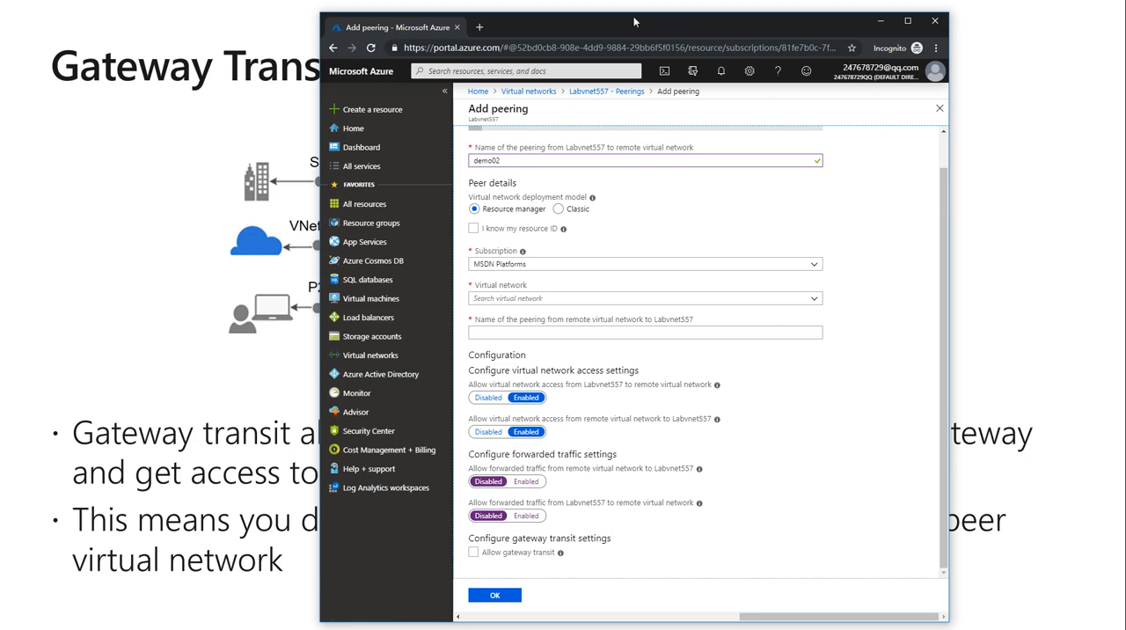
Leave the unfinished peering form, open the list of virtual networks, and start creating a new virtual network.
left_click_drag(601, 20, 1125, 20)
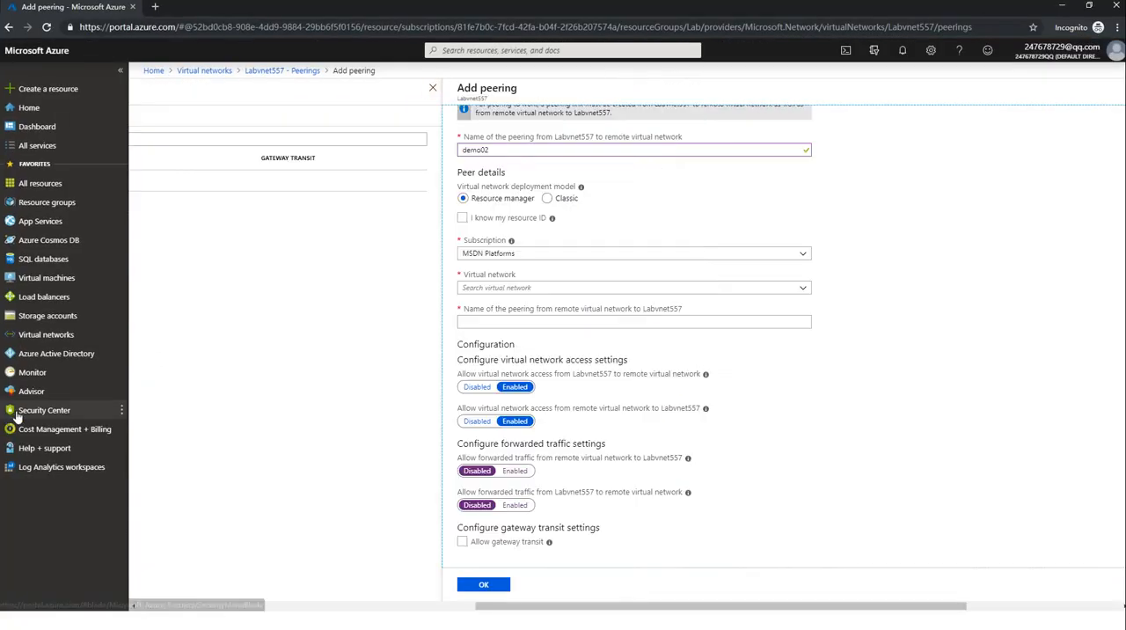
left_click(58, 335)
left_click(629, 99)
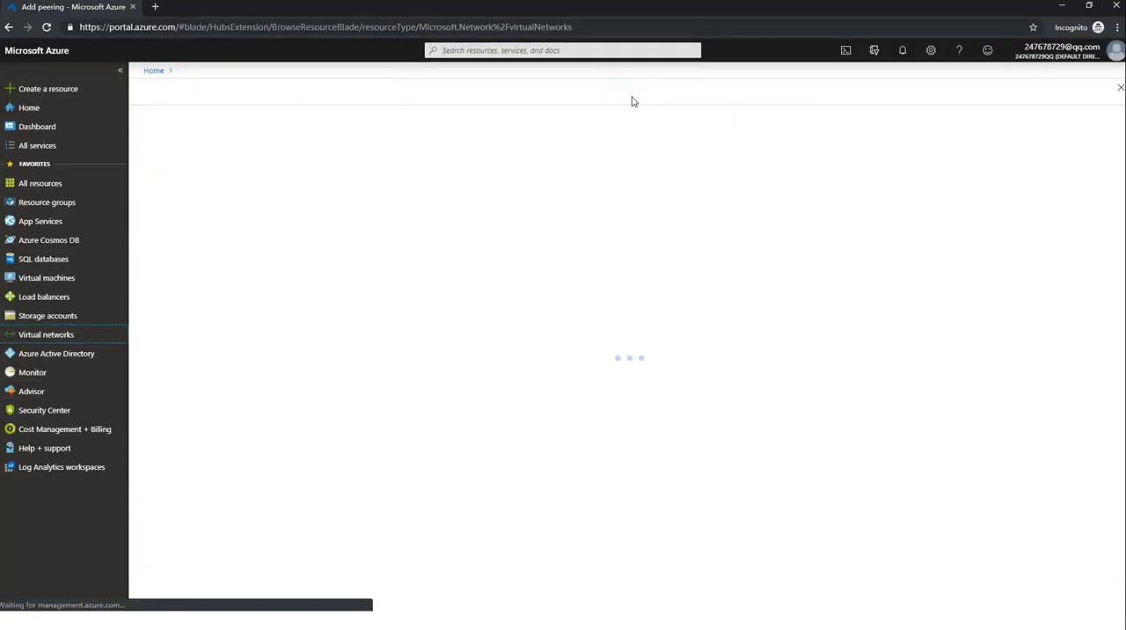
left_click(152, 118)
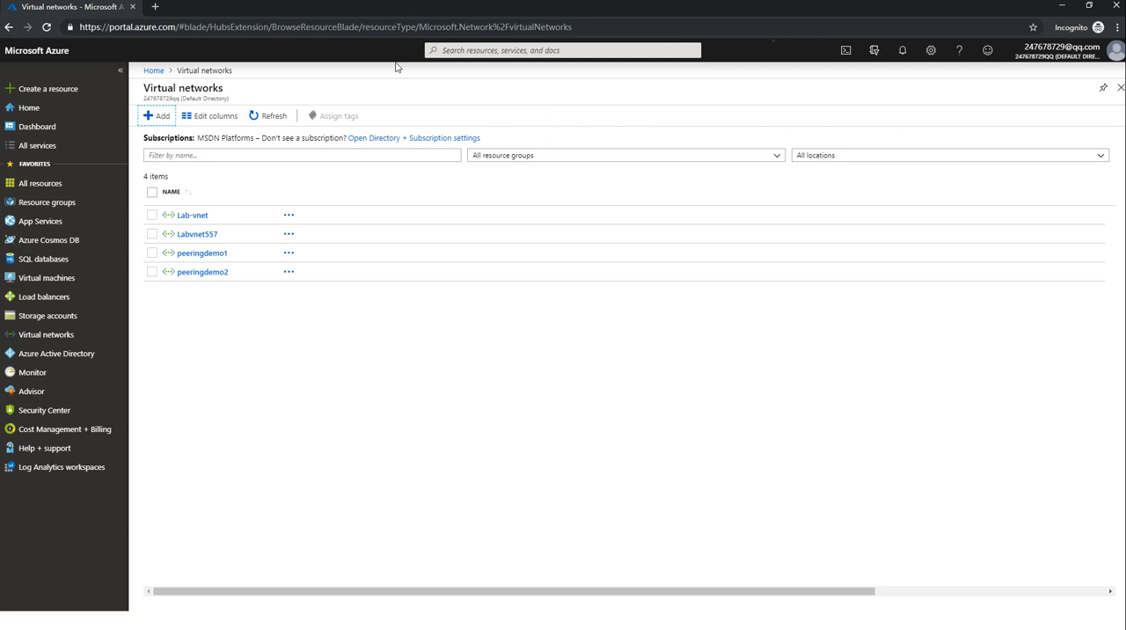
left_click(163, 124)
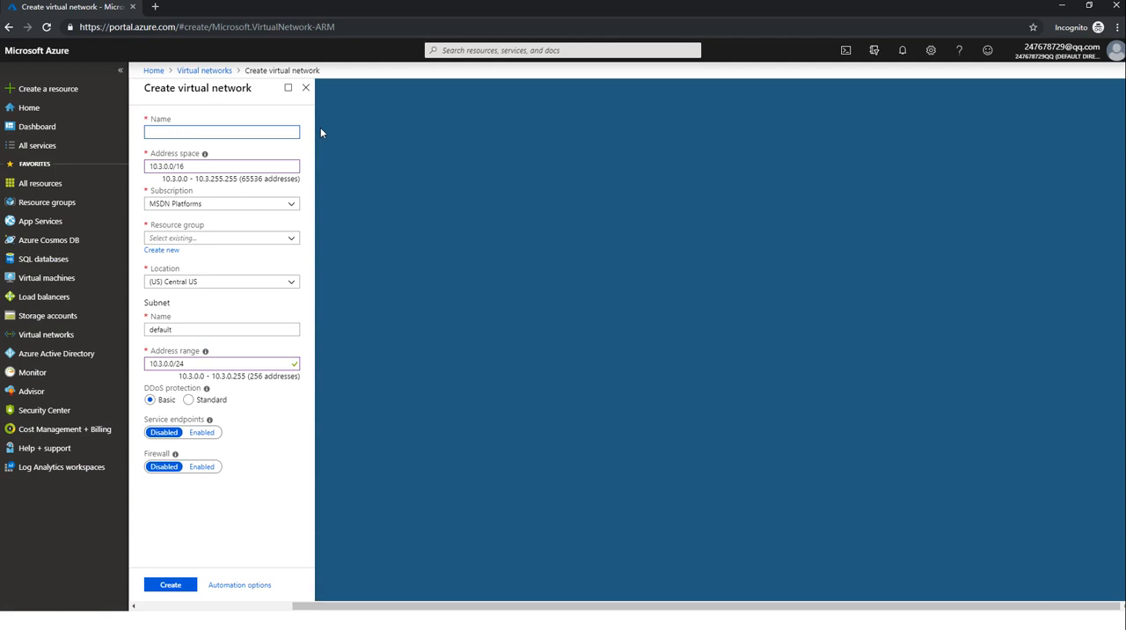
Name the new virtual network az-103vnetdemo1 and copy the name for reuse.
type("az-103vnetdemo1")
key("shift+Left")
key("shift+Left")
key("shift+Left")
key("shift+Left")
left_click_drag(165, 133, 116, 135)
key("ctrl+c")
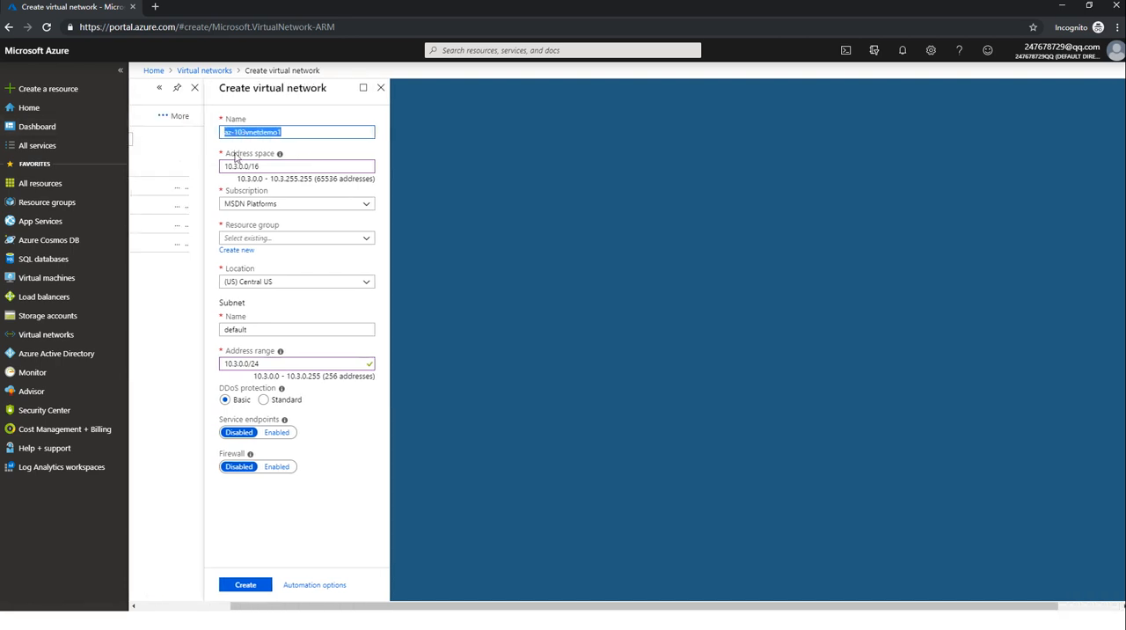
Assign the virtual network to the existing resource group intersitedemo and set its location to (US) South Central US.
left_click(324, 167)
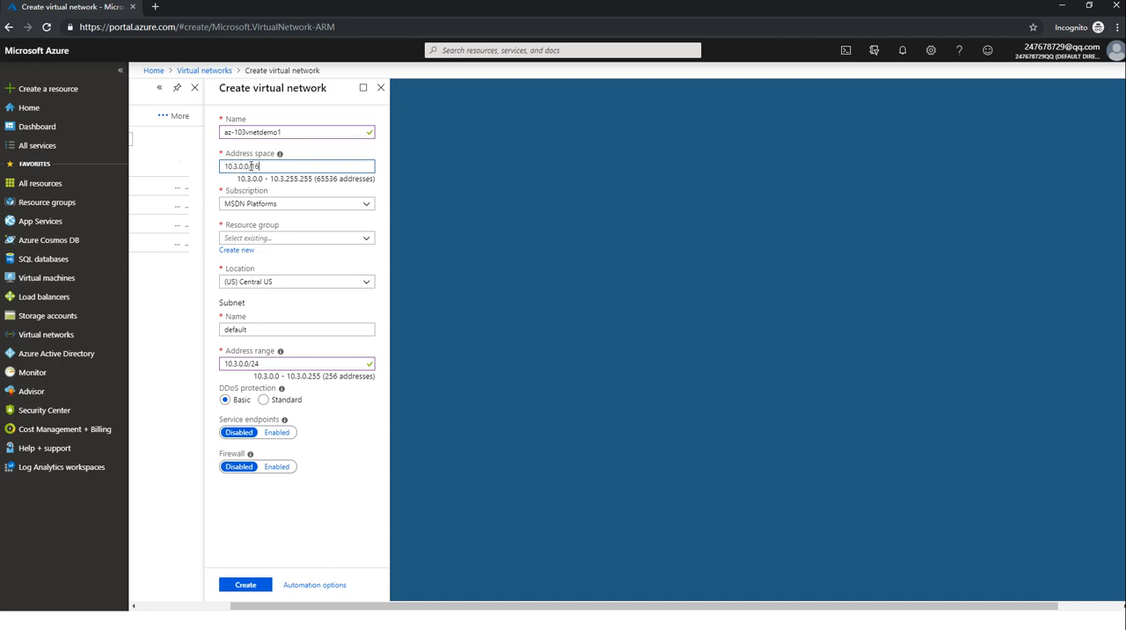
left_click(308, 239)
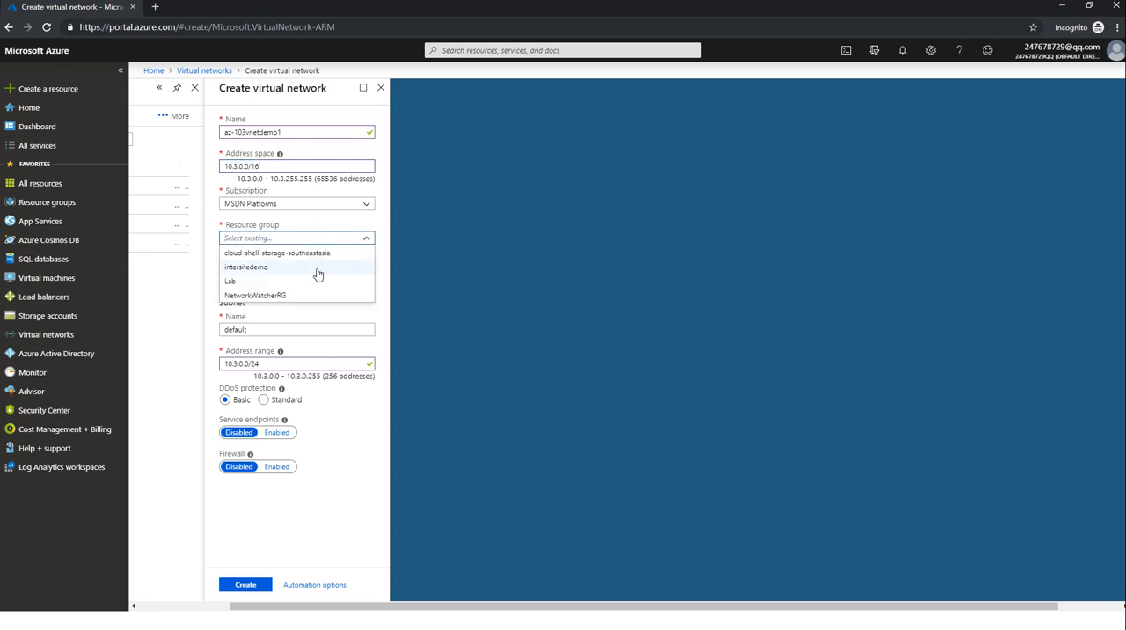
left_click(317, 268)
left_click(327, 281)
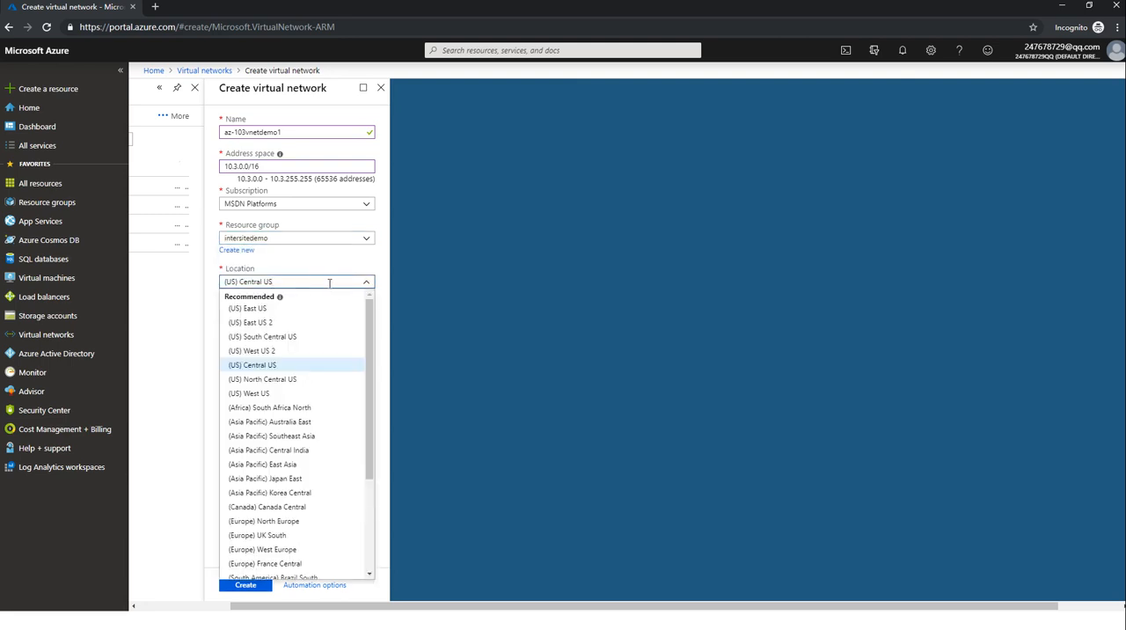
left_click(327, 339)
left_click(326, 283)
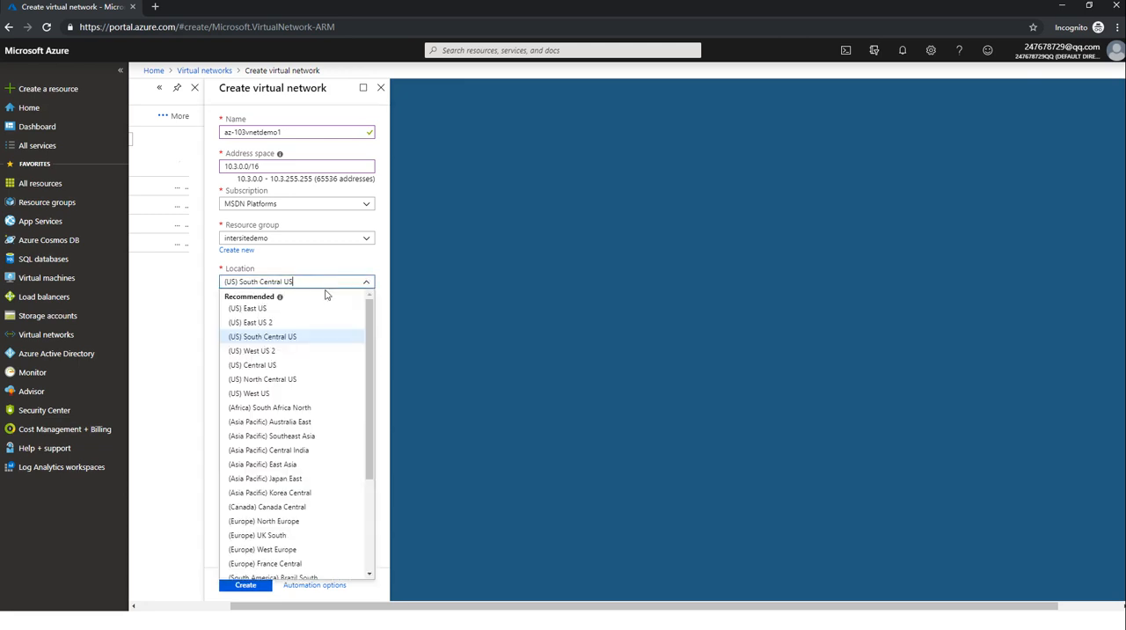
left_click(326, 264)
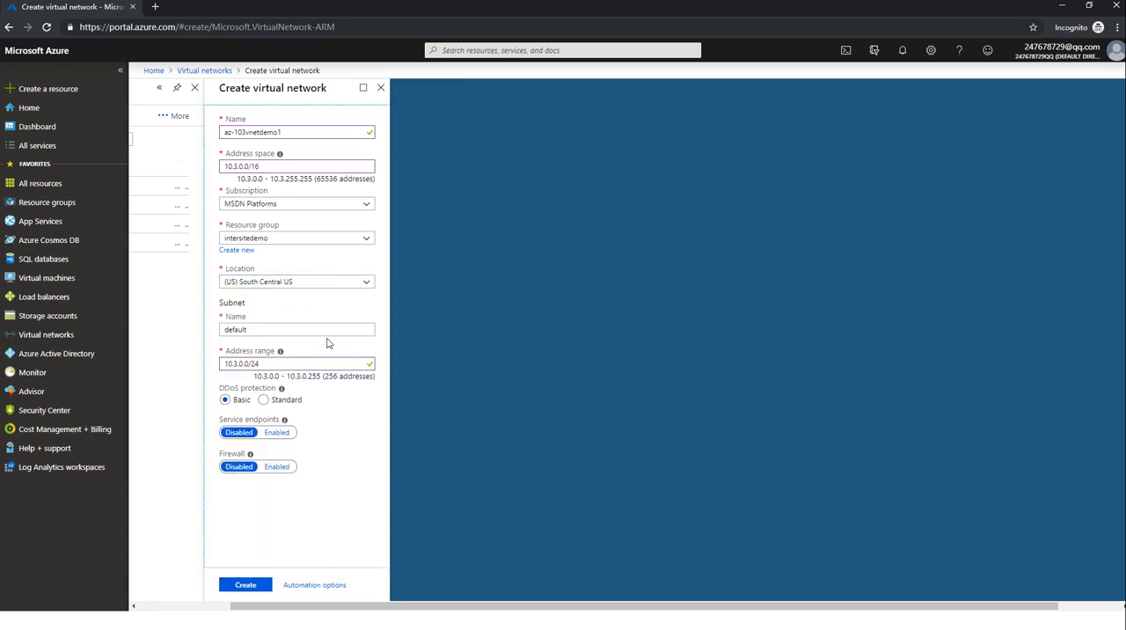
Name the subnet default1 and create the az-103vnetdemo1 virtual network.
left_click_drag(329, 328, 175, 333)
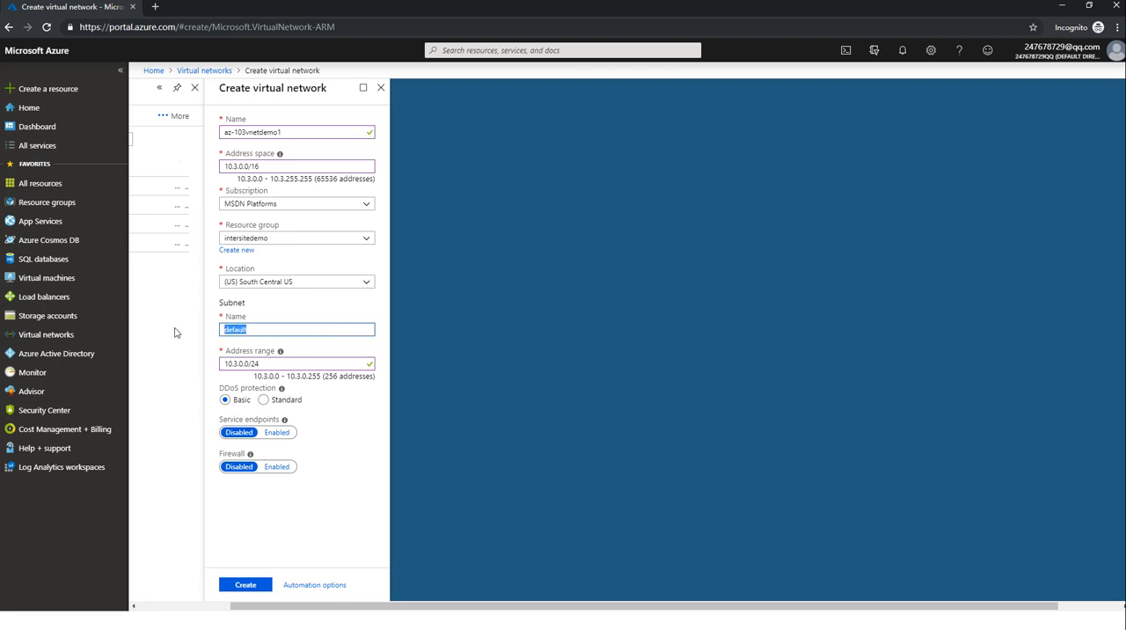
left_click(304, 329)
type("1")
left_click(315, 319)
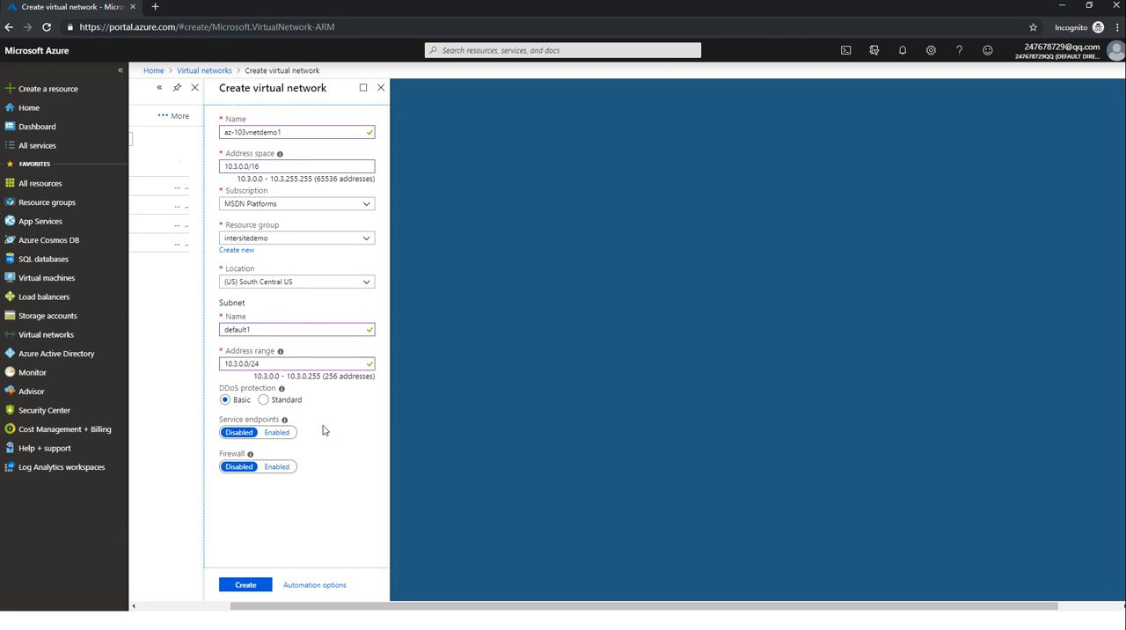
left_click(249, 585)
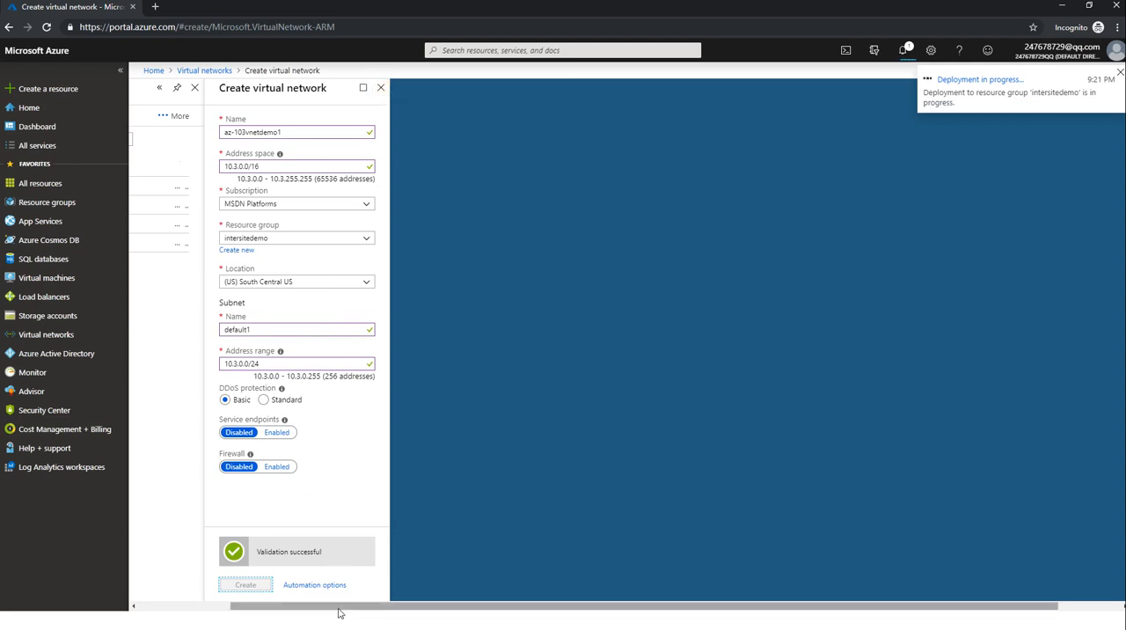
left_click_drag(336, 614, 268, 614)
left_click(461, 87)
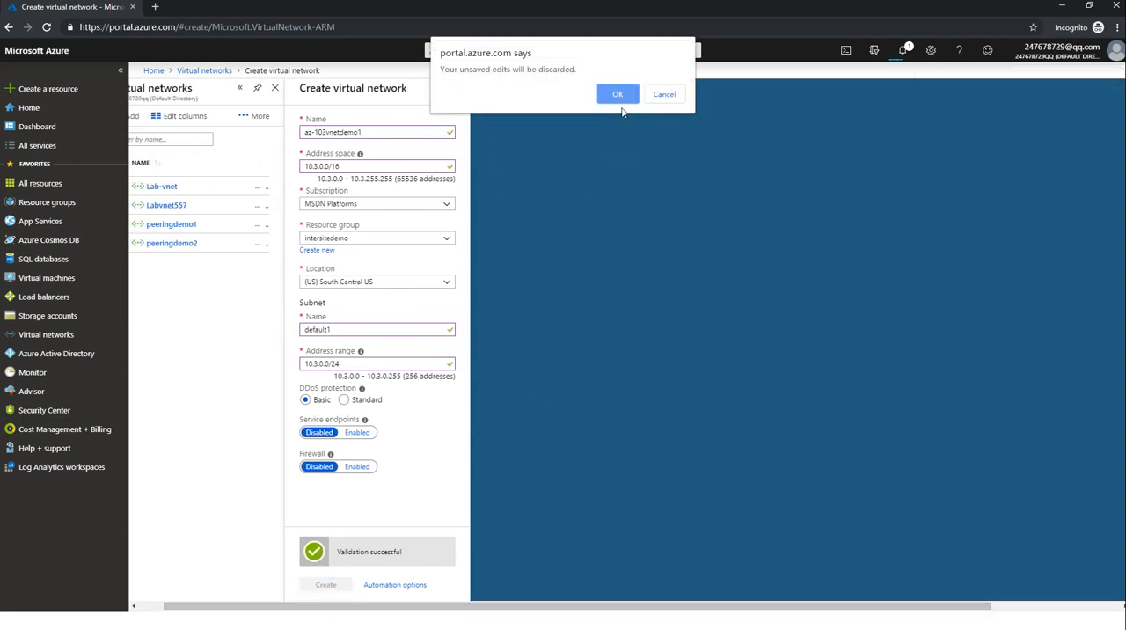
left_click(662, 95)
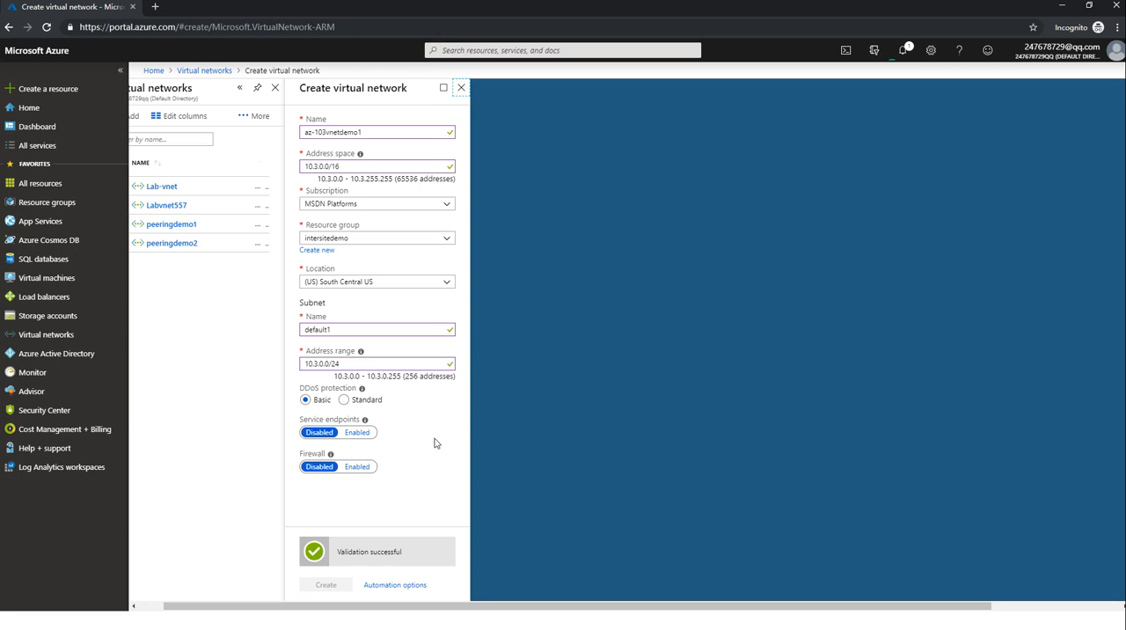
left_click(329, 588)
left_click_drag(329, 609, 209, 605)
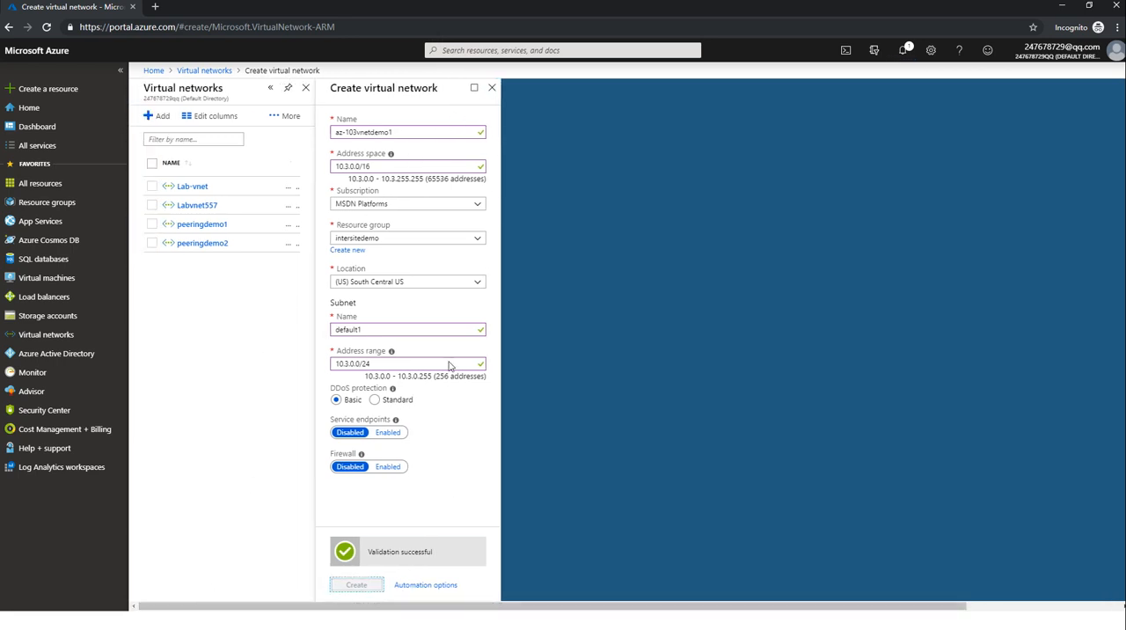
left_click(440, 433)
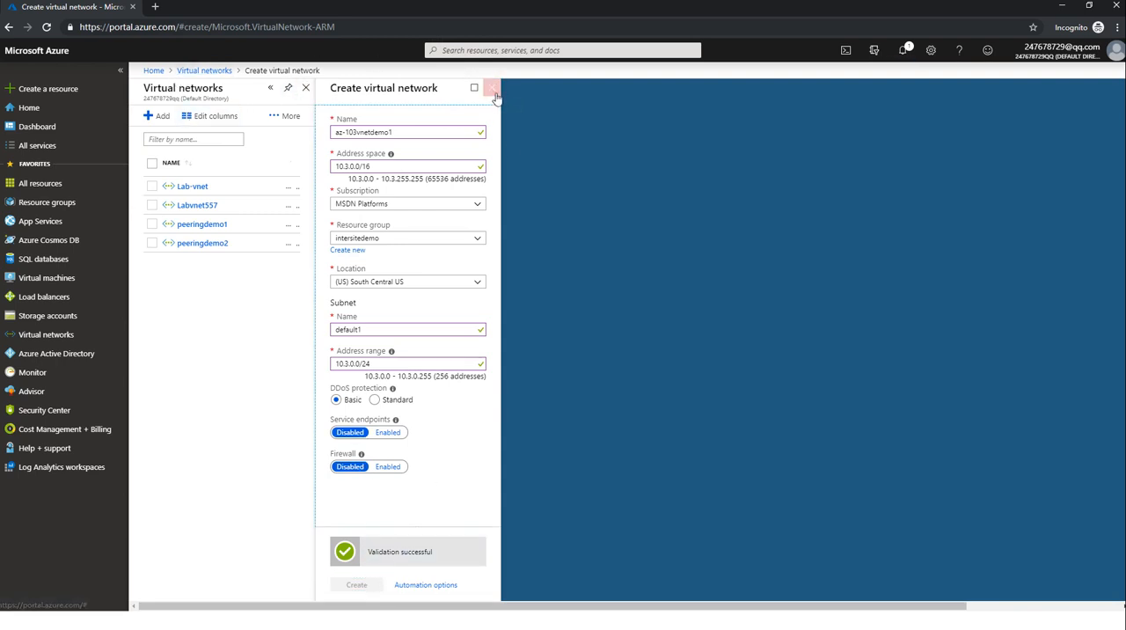
Close the submitted creation form, discarding its leftover edits, and refresh the list of virtual networks.
left_click(492, 87)
left_click(620, 97)
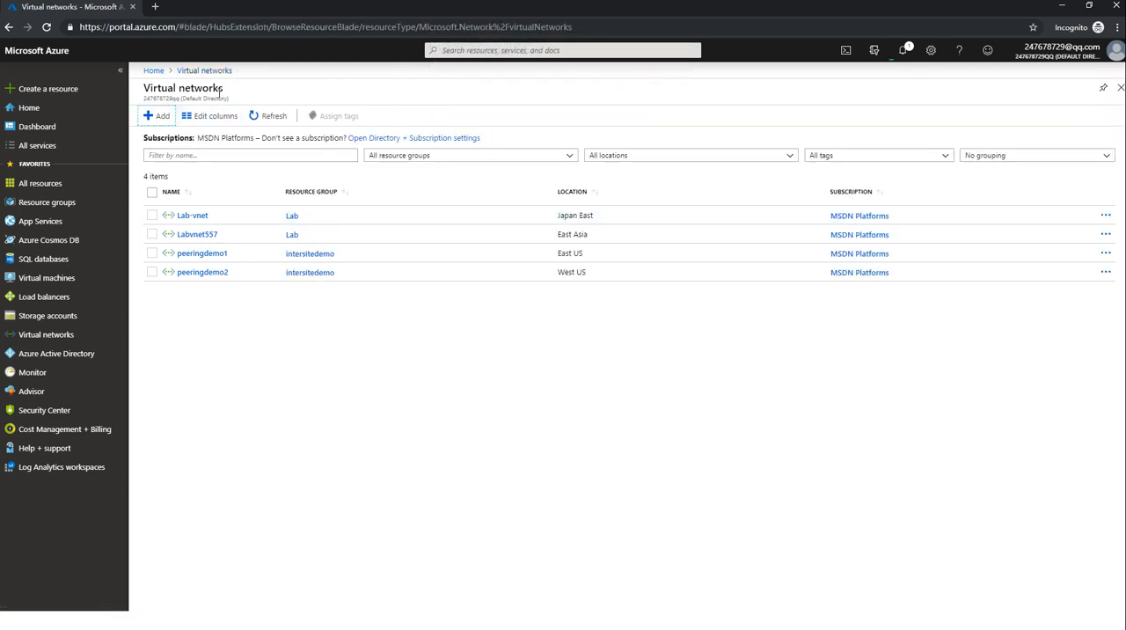
left_click(268, 116)
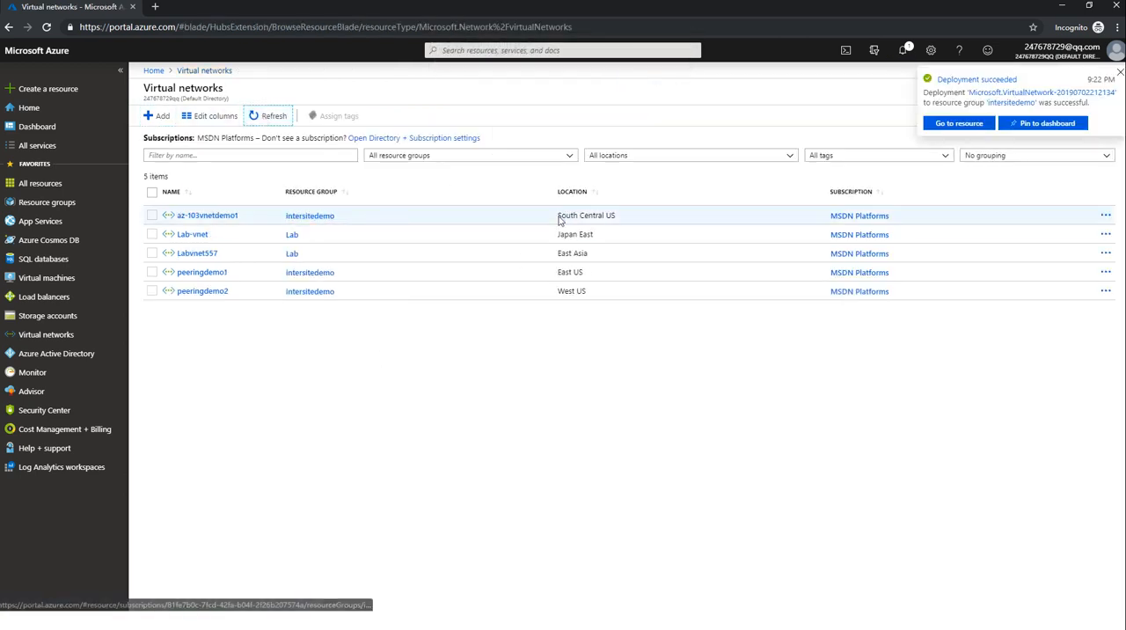
left_click(1120, 73)
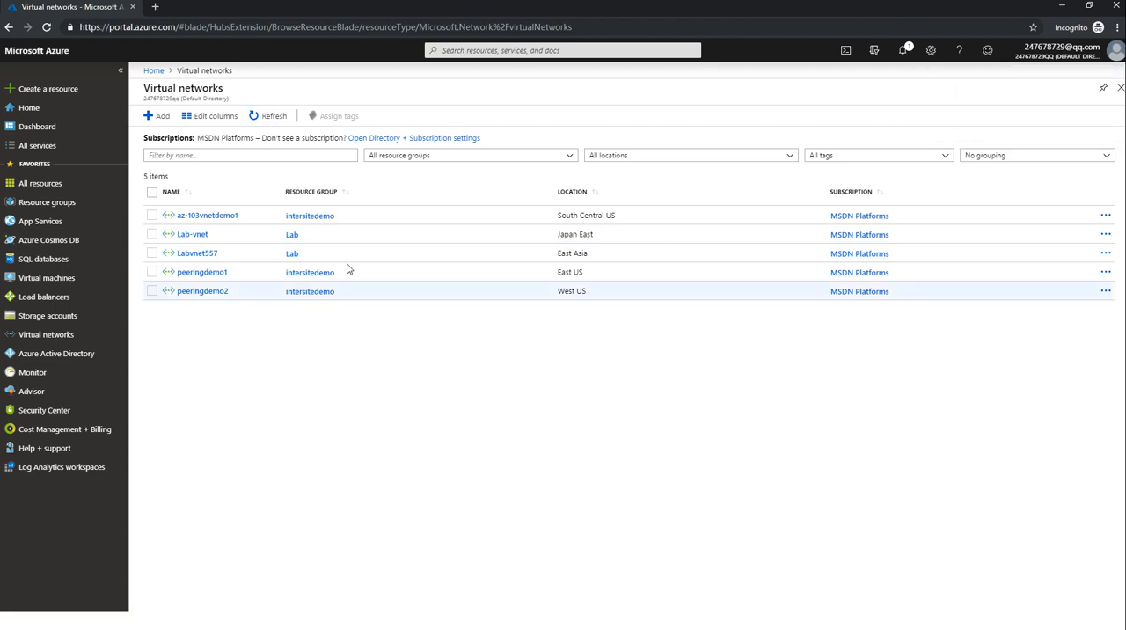
Start another virtual network named az-103vnetdemo2, keeping the suggested address space 10.4.0.0/16.
left_click(158, 116)
left_click(260, 136)
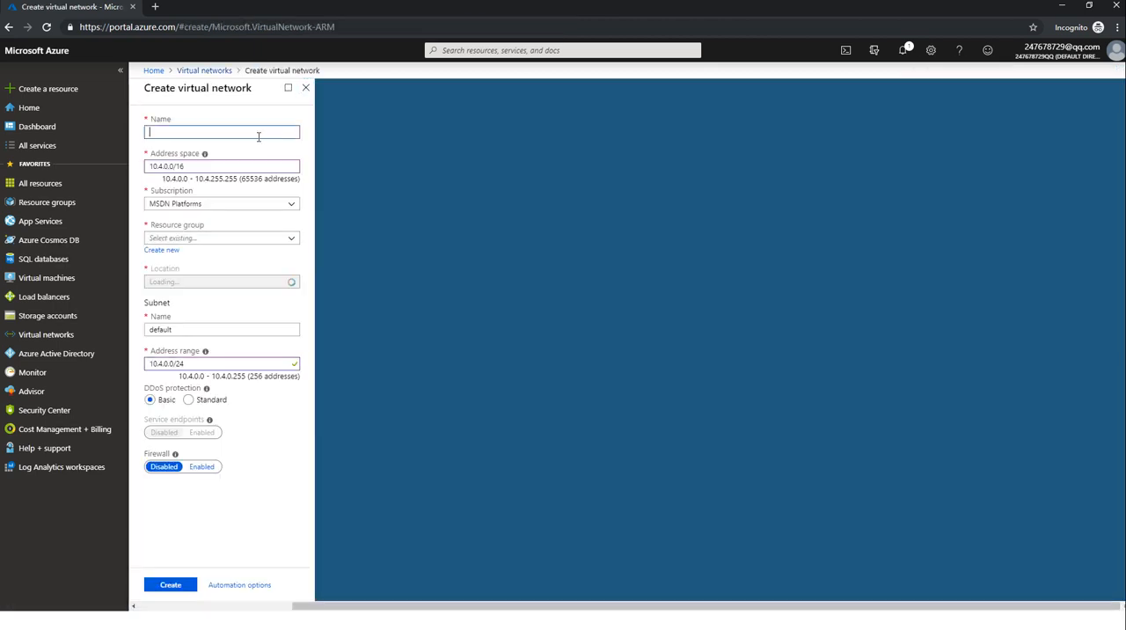
key("ctrl+v")
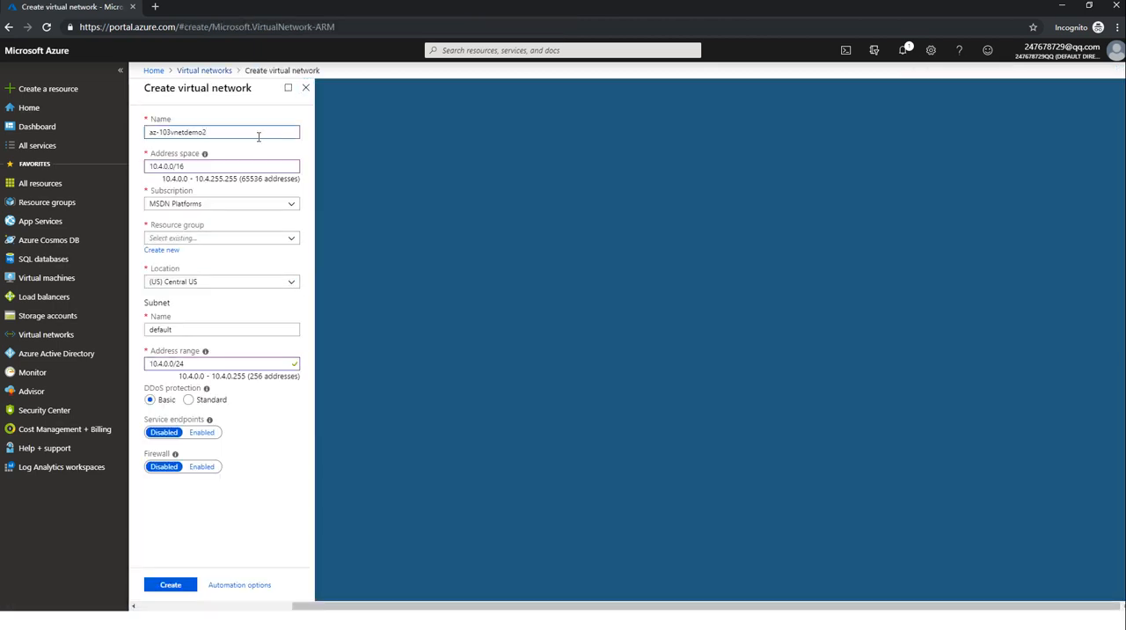
left_click(155, 168)
Place the second virtual network in resource group intersitedemo and set its location to (US) North Central US.
left_click(246, 237)
left_click(248, 268)
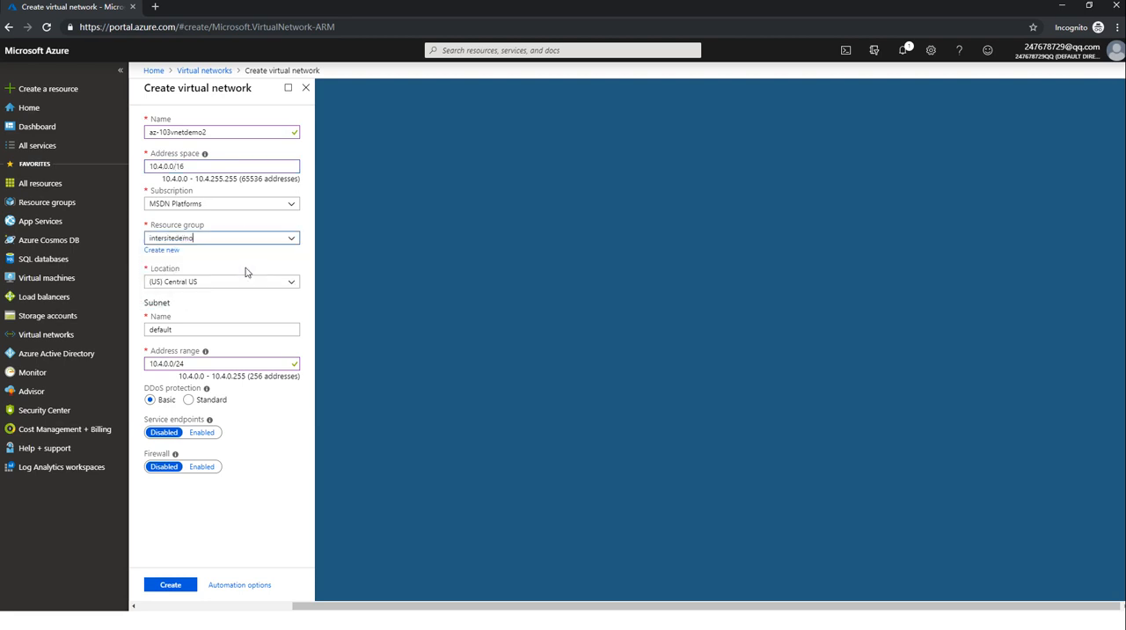
left_click(236, 280)
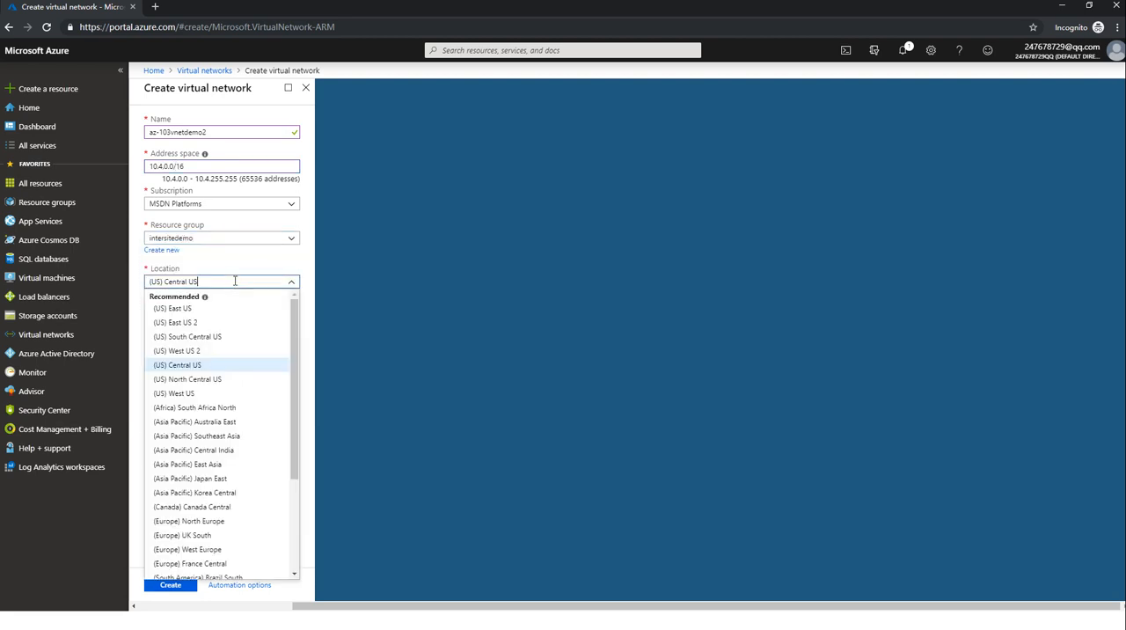
left_click(274, 379)
Name the subnet default2 and create the az-103vnetdemo2 virtual network.
left_click(234, 331)
type("2")
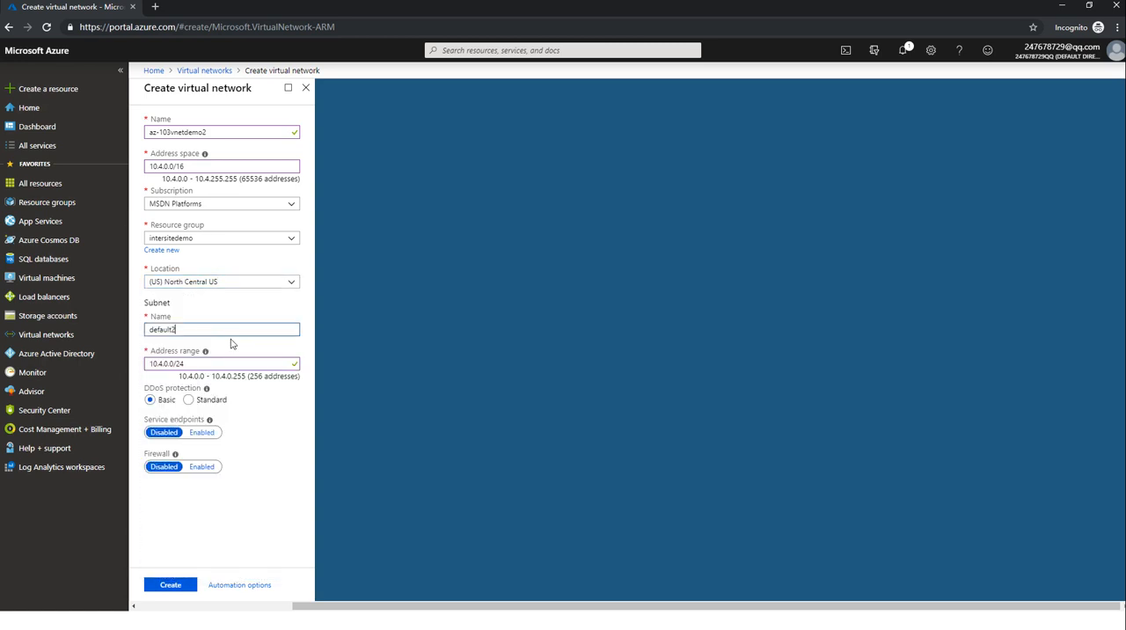
left_click(271, 440)
left_click(180, 585)
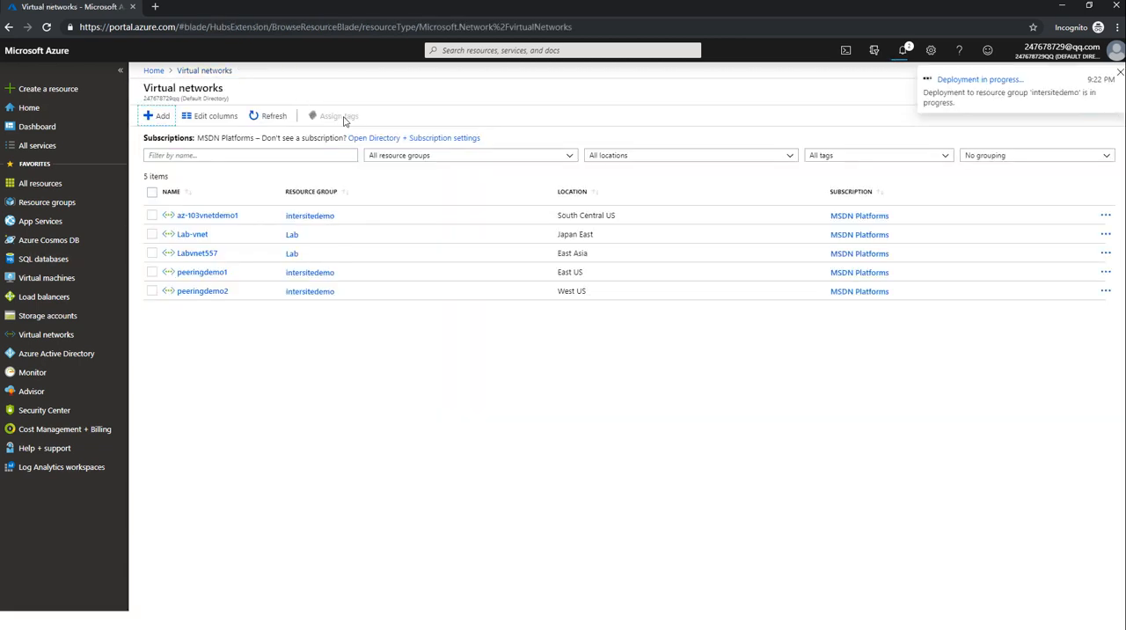
Start a third virtual network named az-103vnetdemo3 in resource group intersitedemo, located in (US) Central US, with a subnet named default3.
left_click(162, 121)
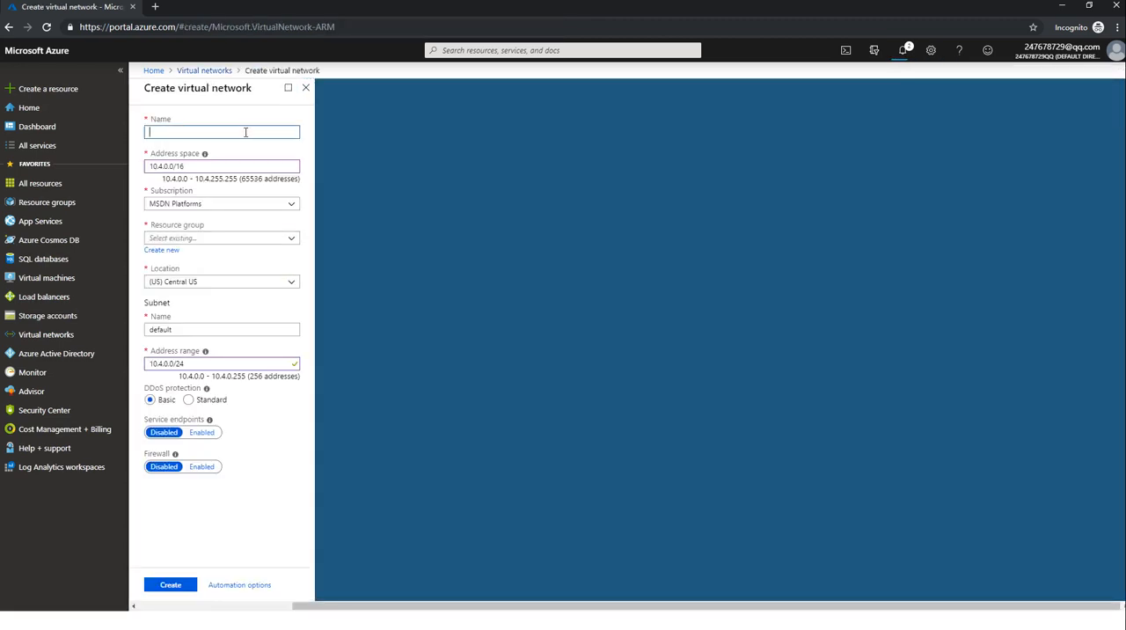
key("ctrl+v")
left_click(236, 240)
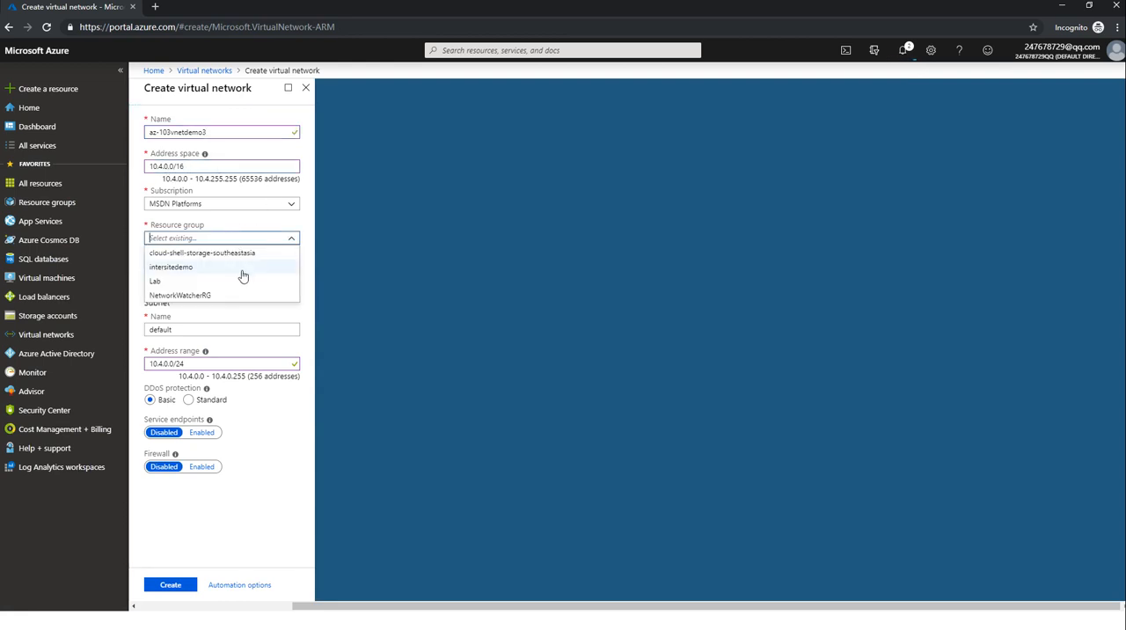
left_click(241, 279)
left_click(250, 282)
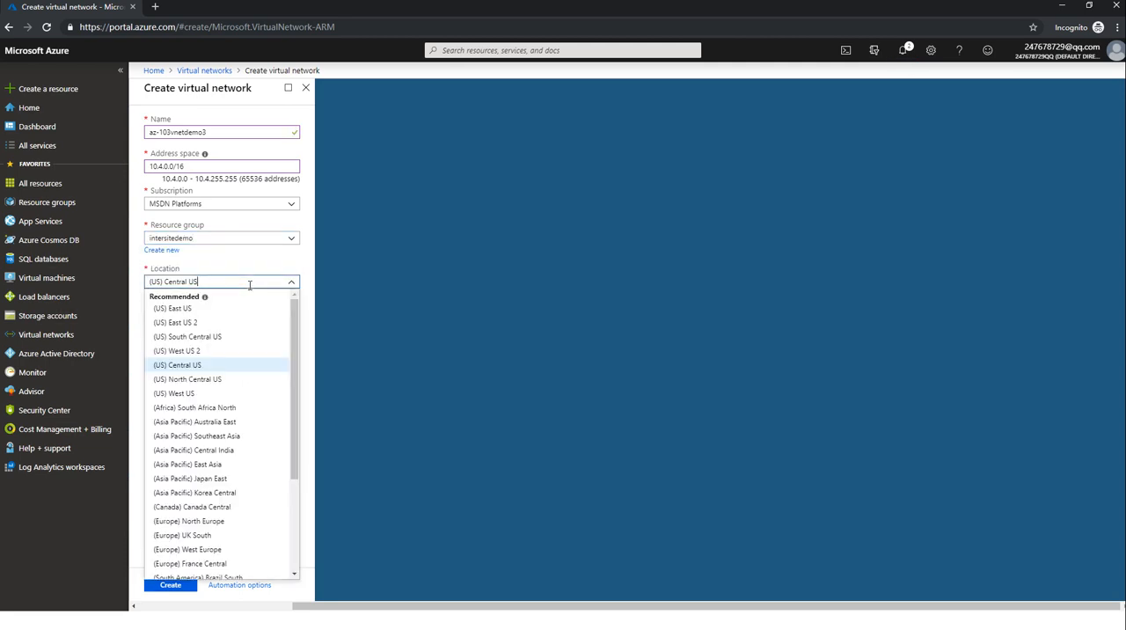
left_click(251, 281)
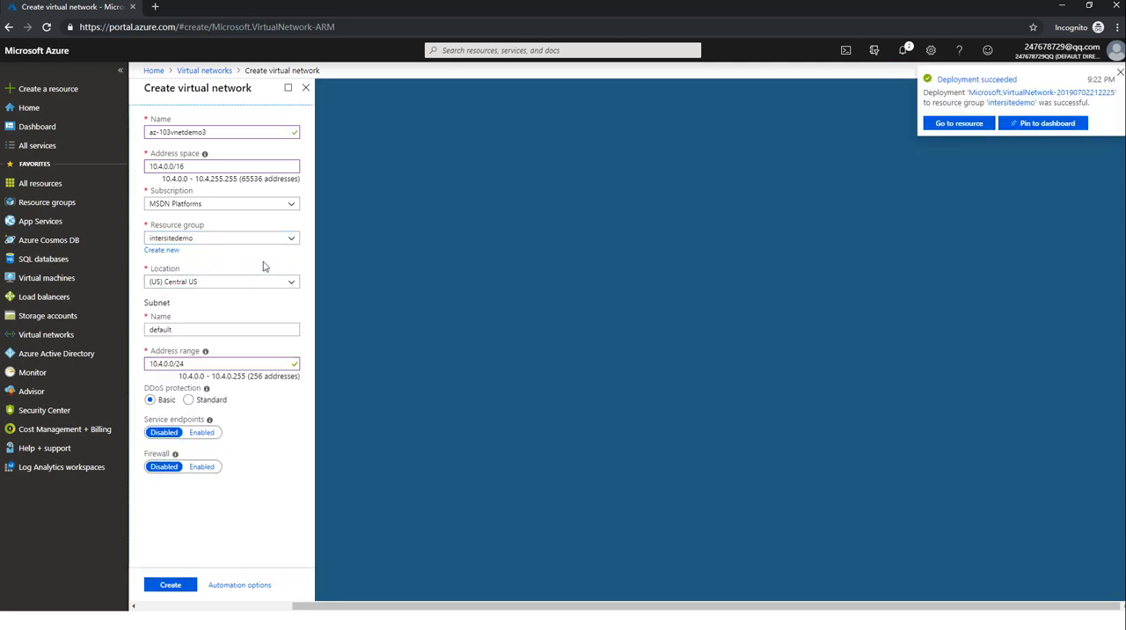
left_click(234, 333)
type("3")
Try 10.3.0.0/24 as the subnet's address range, and restore it to 10.4.0.0/24.
left_click(163, 363)
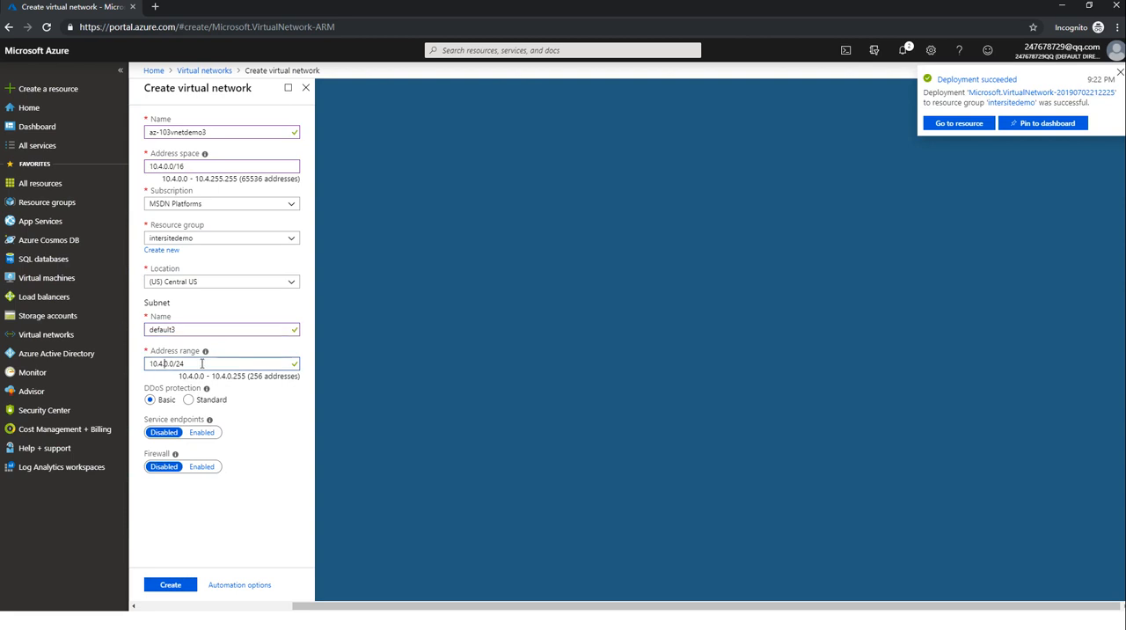
key("BackSpace")
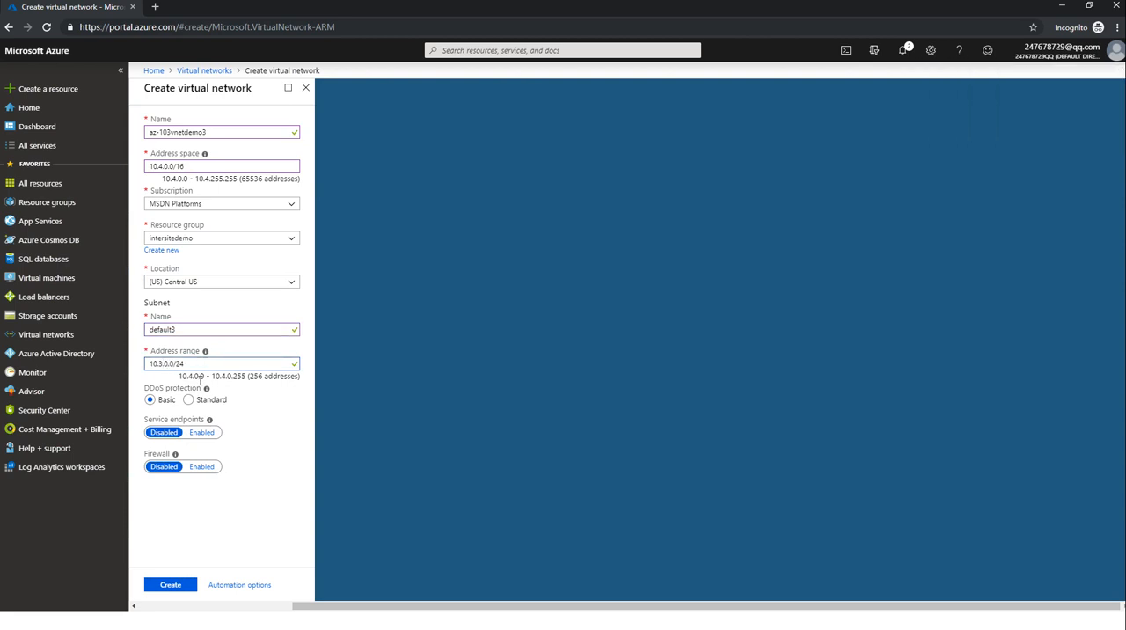
type("3")
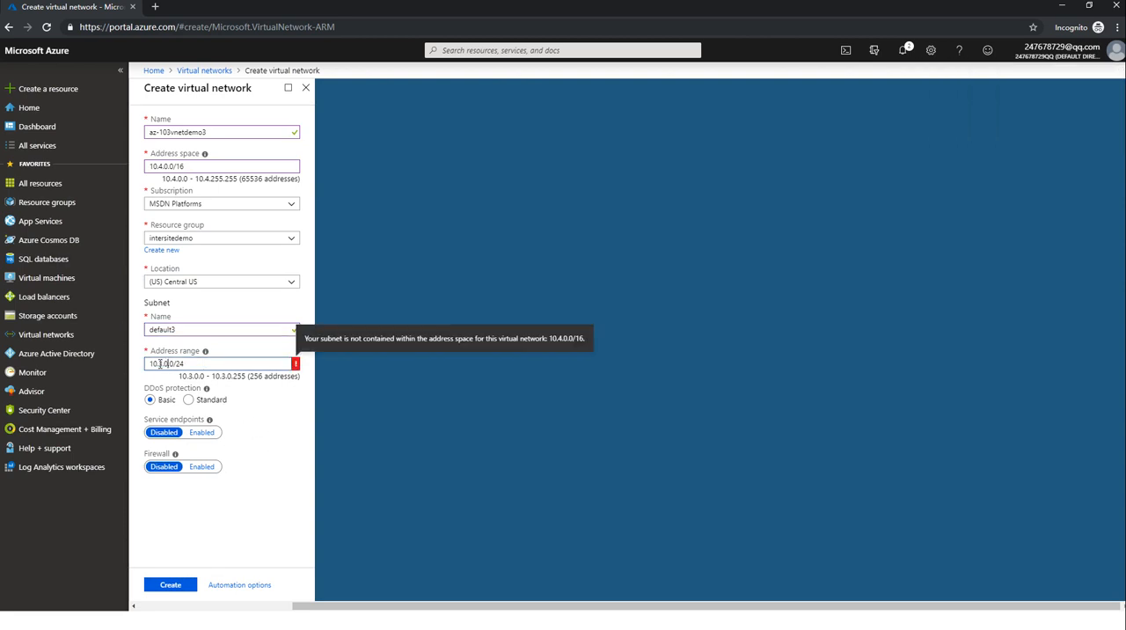
key("BackSpace")
type("4")
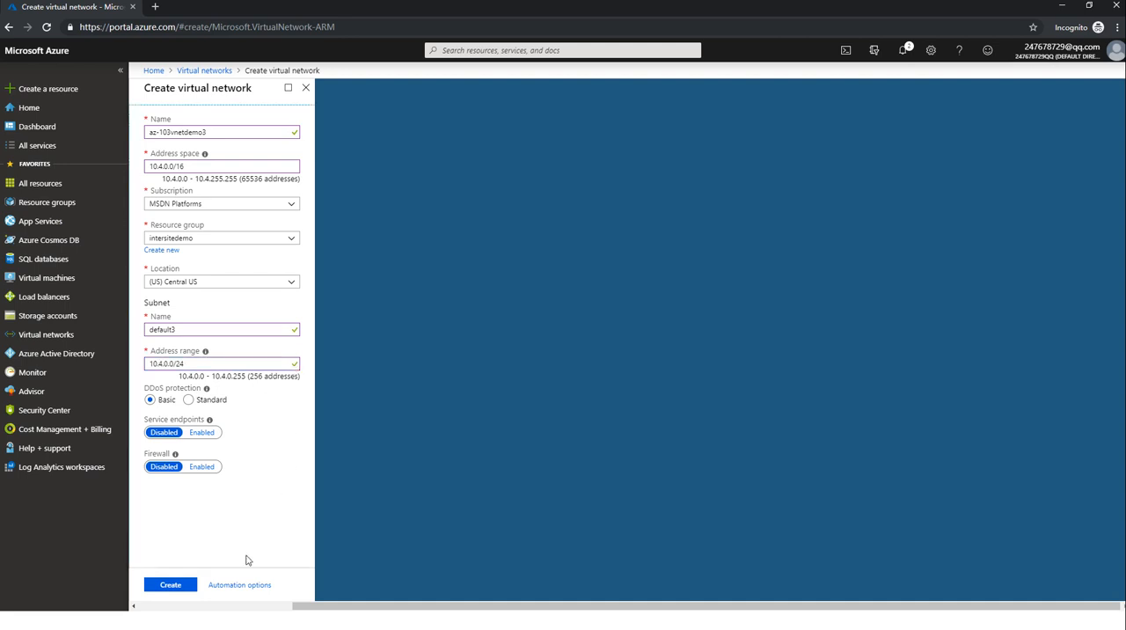
Create the az-103vnetdemo3 virtual network with the entered settings.
left_click(190, 586)
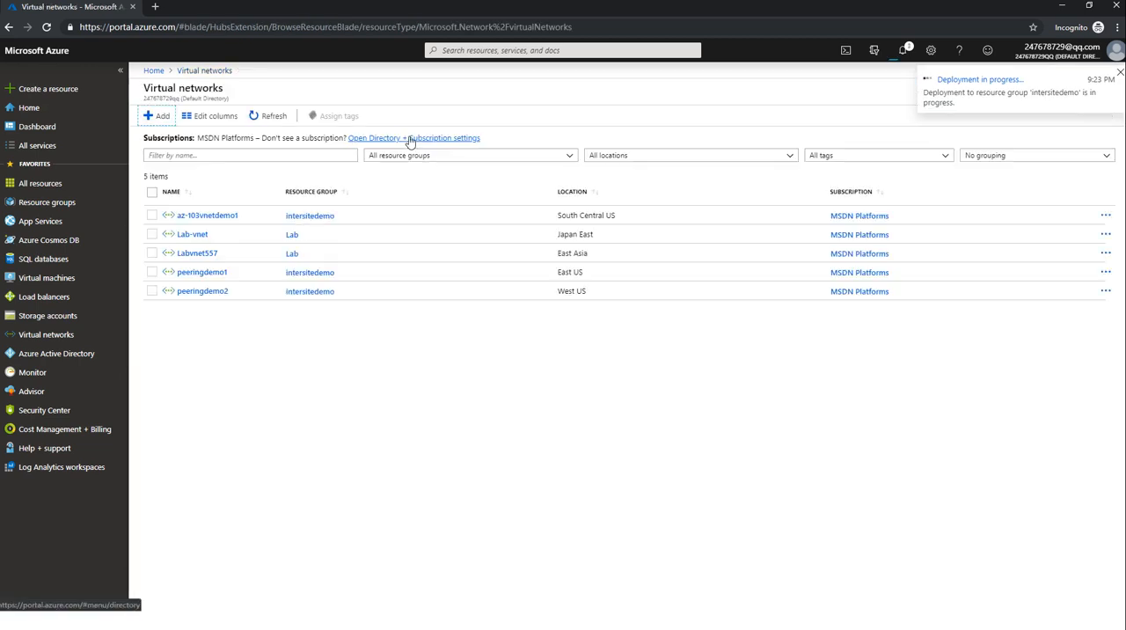
Refresh the virtual networks list and check the deployment progress in the notifications.
left_click(273, 115)
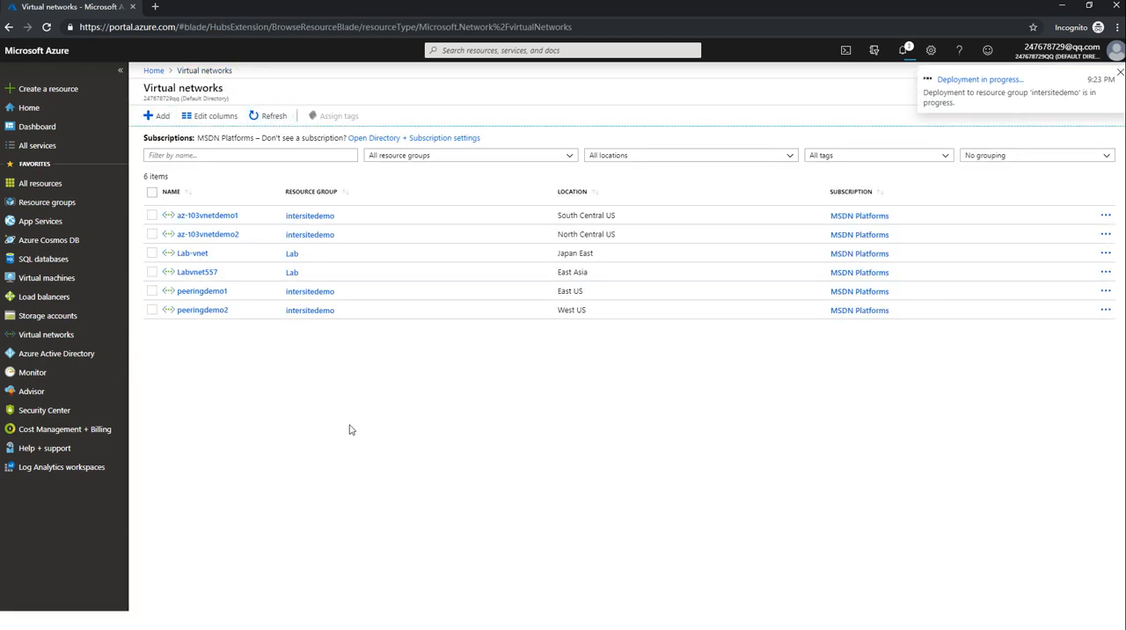
left_click(260, 118)
left_click(902, 50)
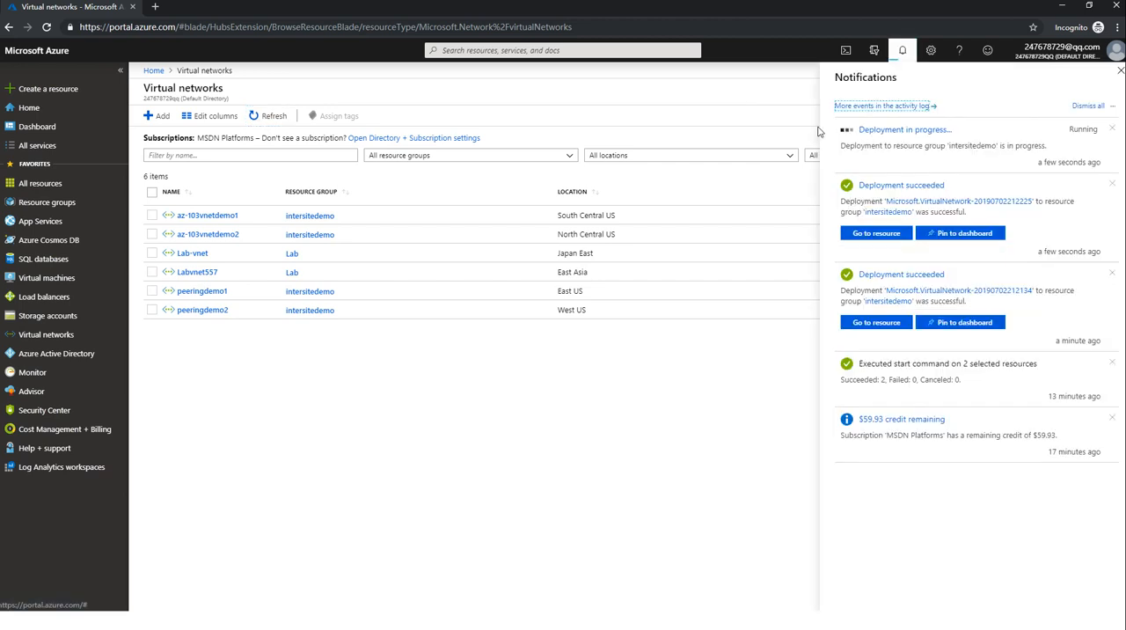
left_click(1119, 75)
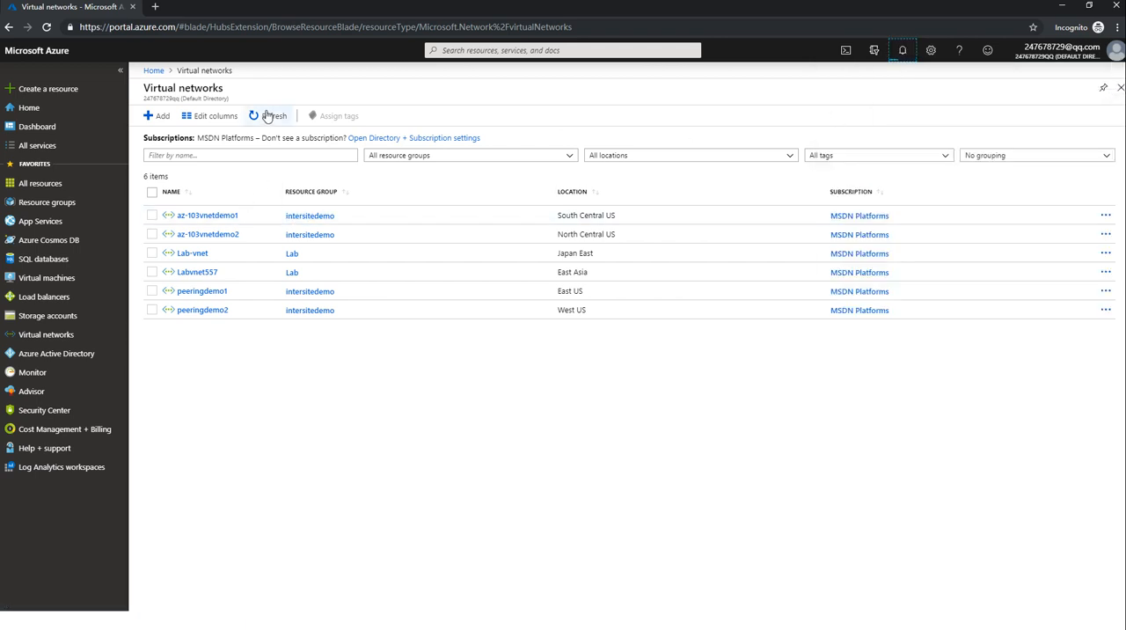
left_click(267, 116)
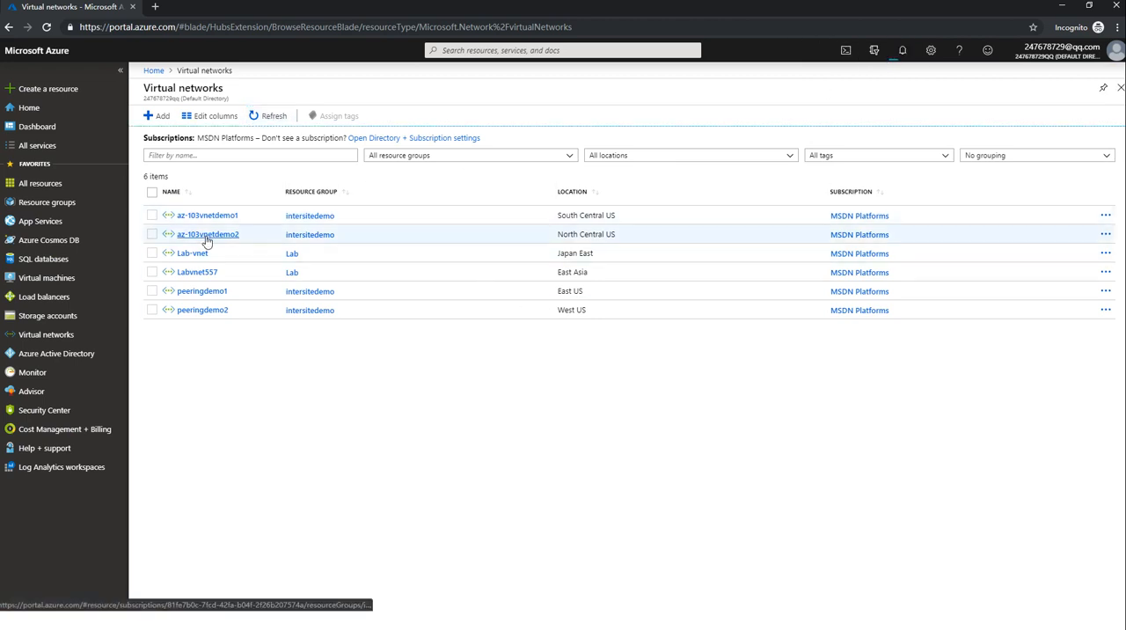
Open the peerings settings of the az-103vnetdemo1 virtual network.
left_click(231, 217)
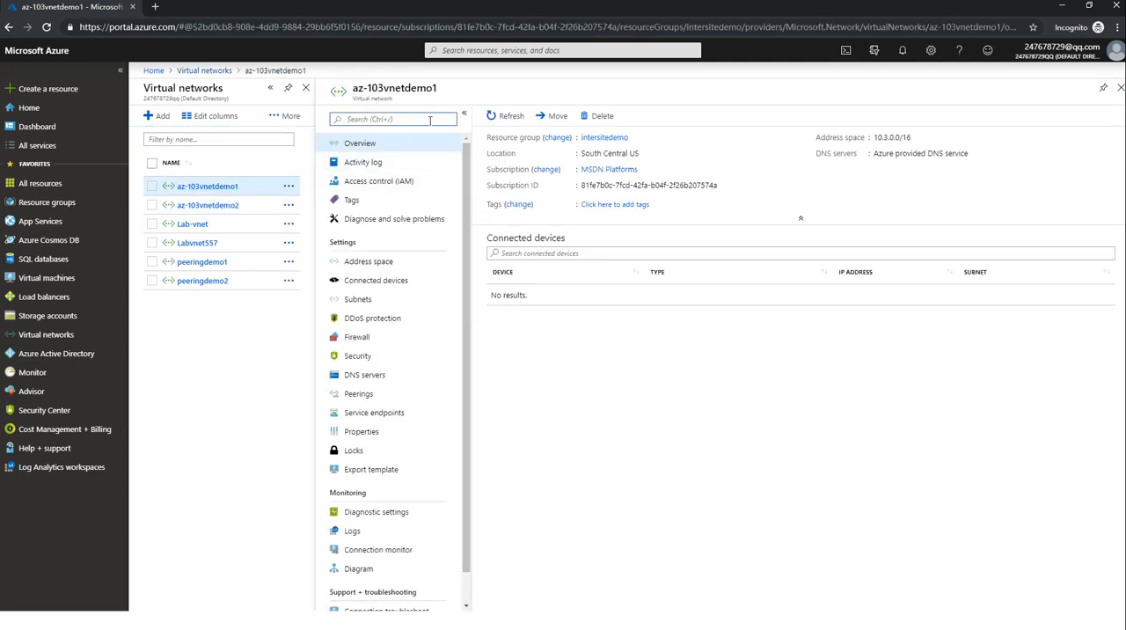
left_click(430, 120)
type("pe")
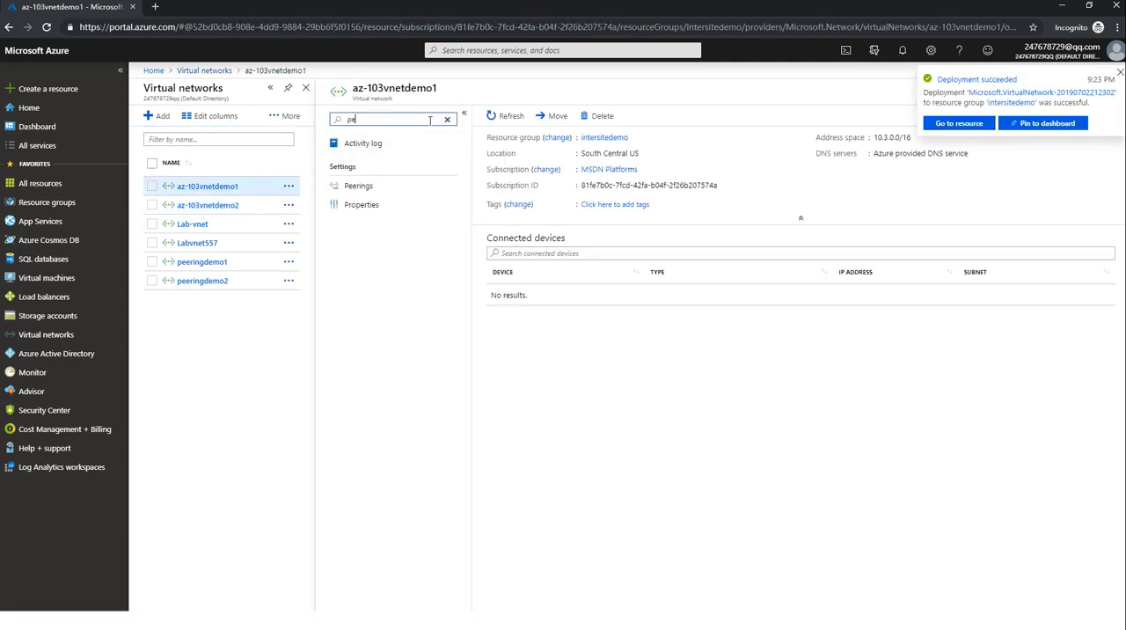
left_click(391, 187)
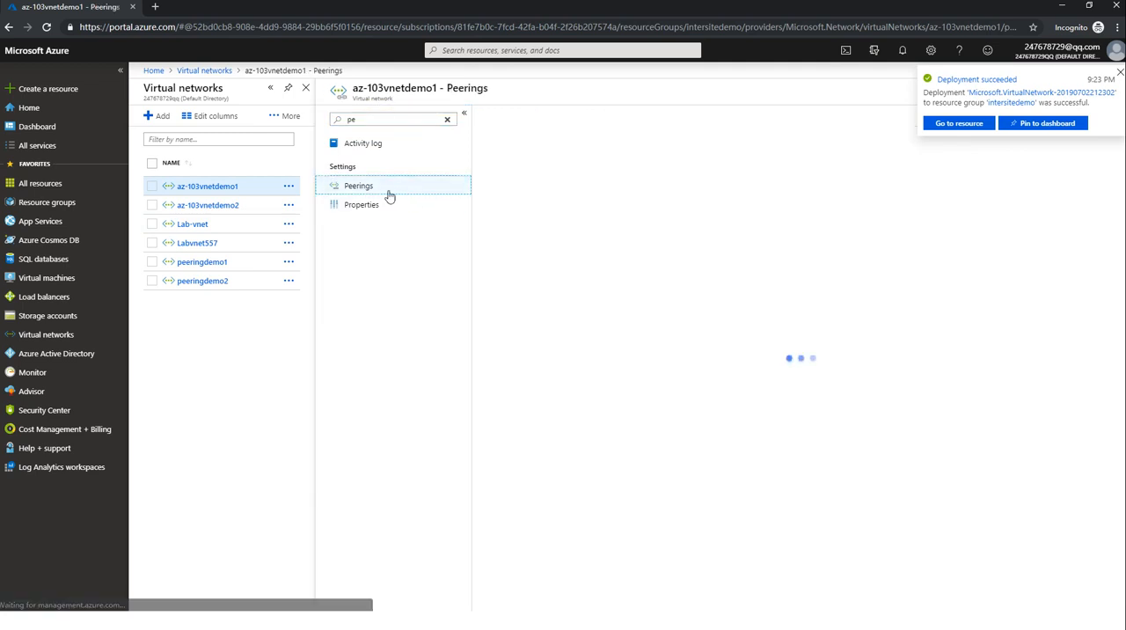
left_click(611, 292)
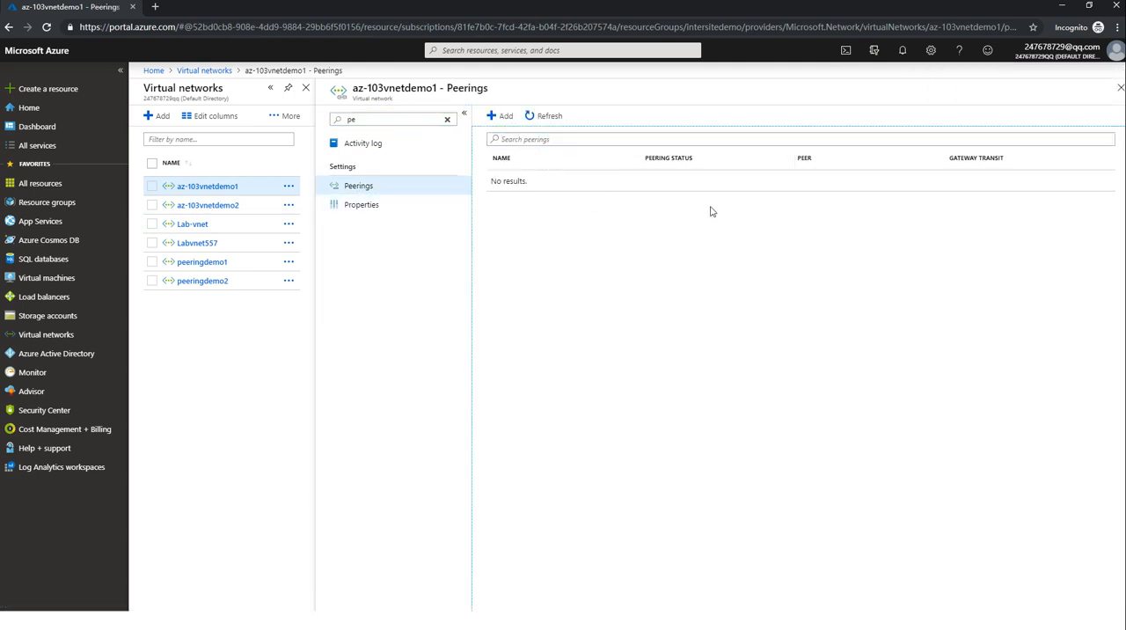
Start a new peering named demo111 from az-103vnetdemo1, with az-103vnetdemo2 (intersitedemo) as the remote virtual network.
left_click(494, 118)
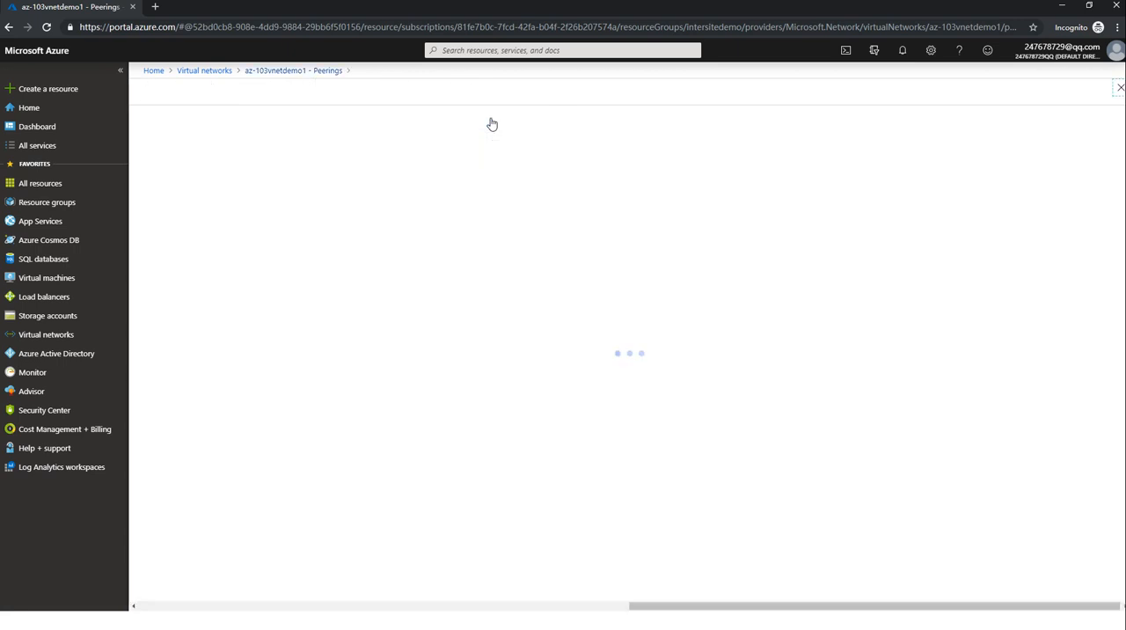
left_click(401, 174)
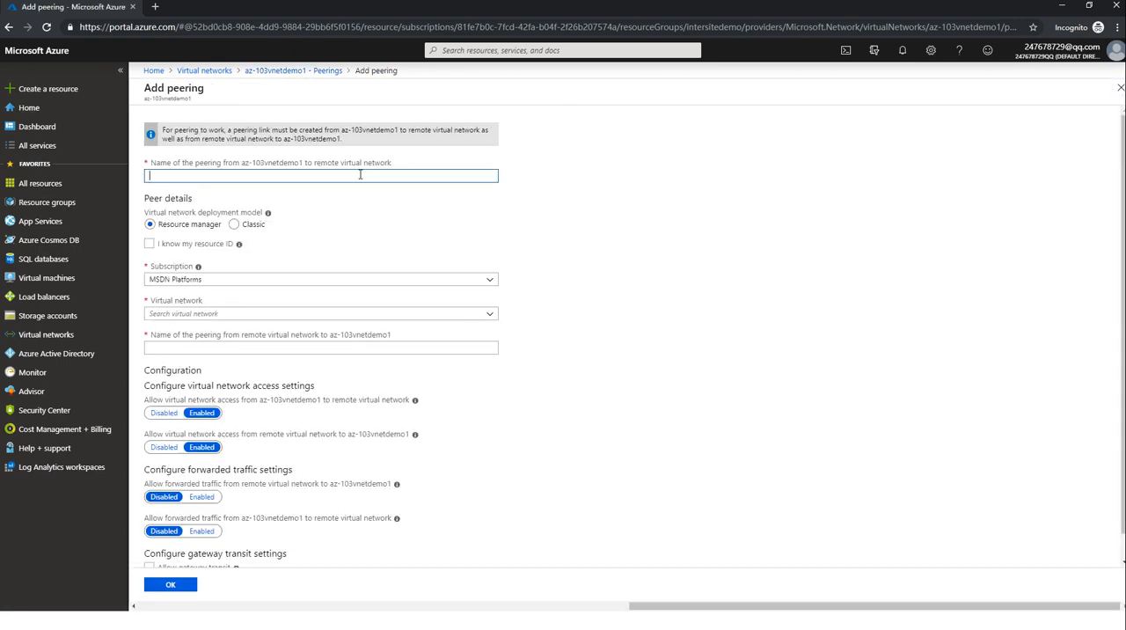
type("demo111")
left_click(331, 313)
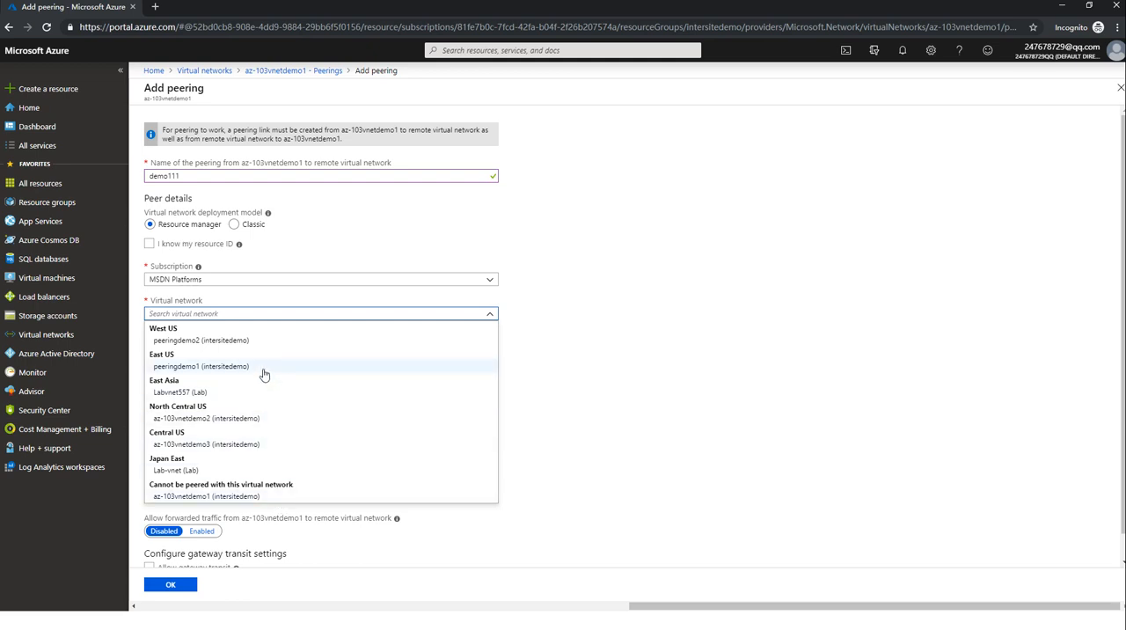
left_click(282, 419)
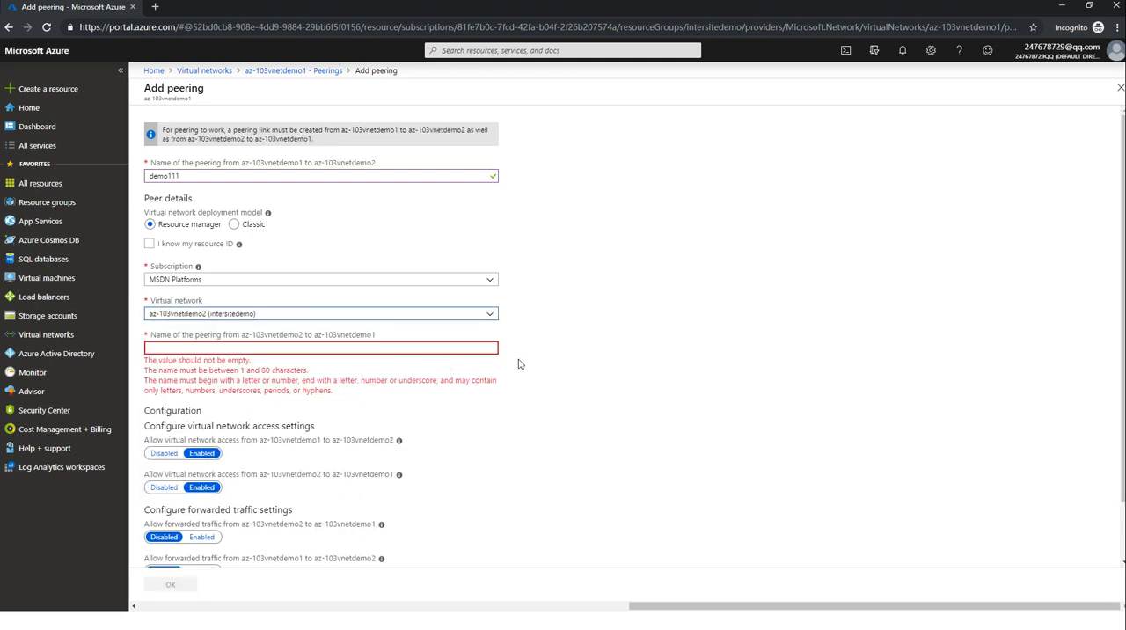
Name the return peering from az-103vnetdemo2 to az-103vnetdemo1 newpeering, and create the peering with the default access settings.
left_click(395, 346)
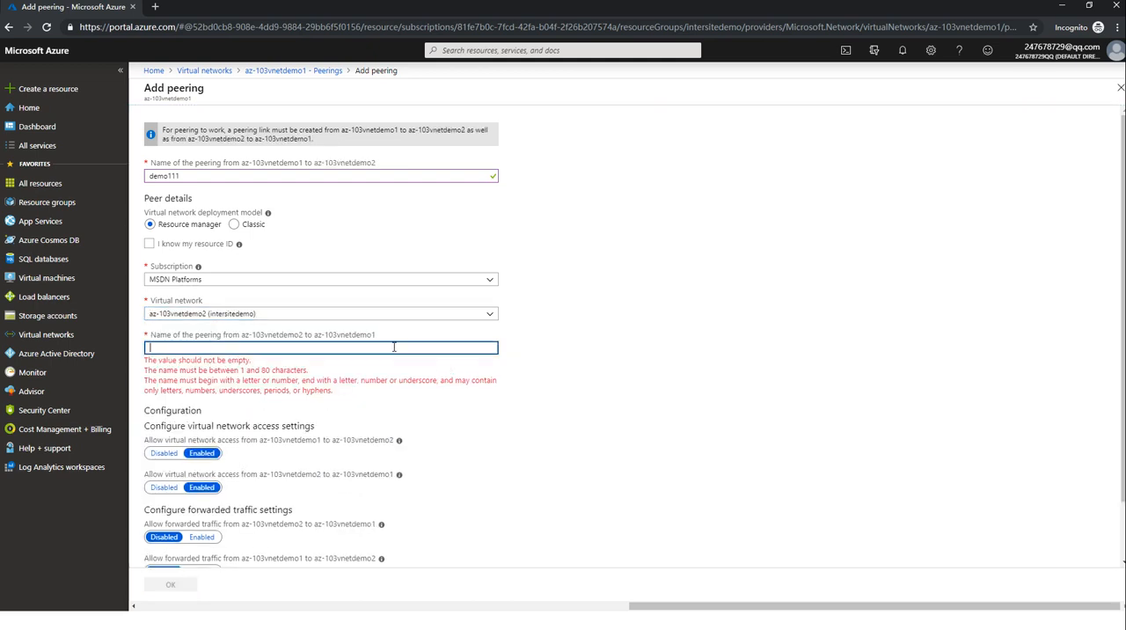
left_click(620, 339)
scroll(616, 347, "down", 1)
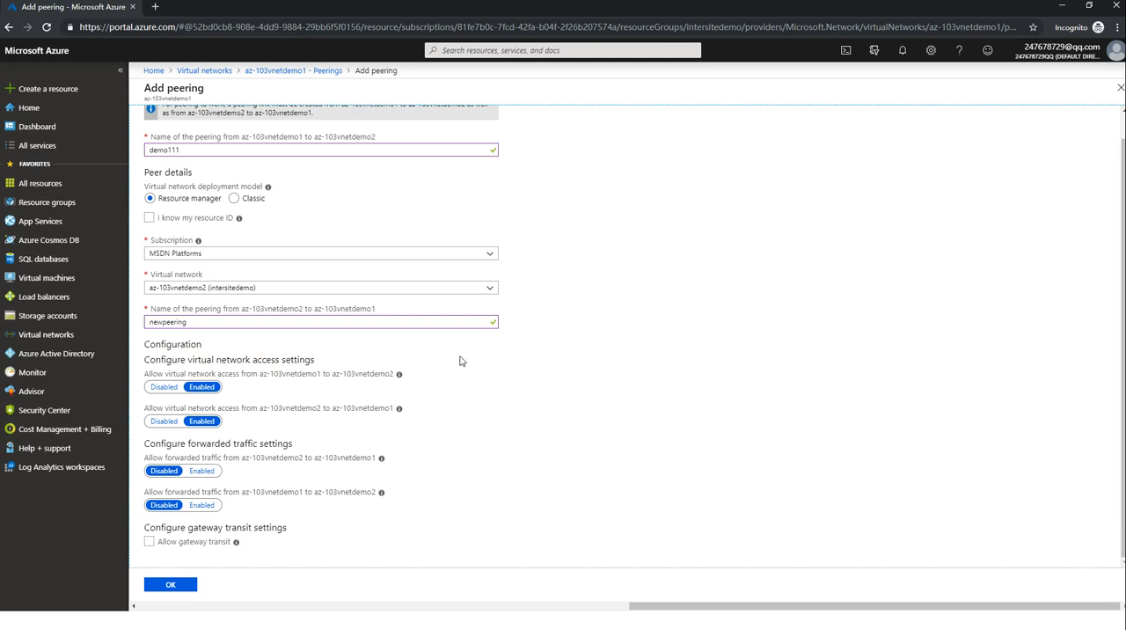
left_click(193, 583)
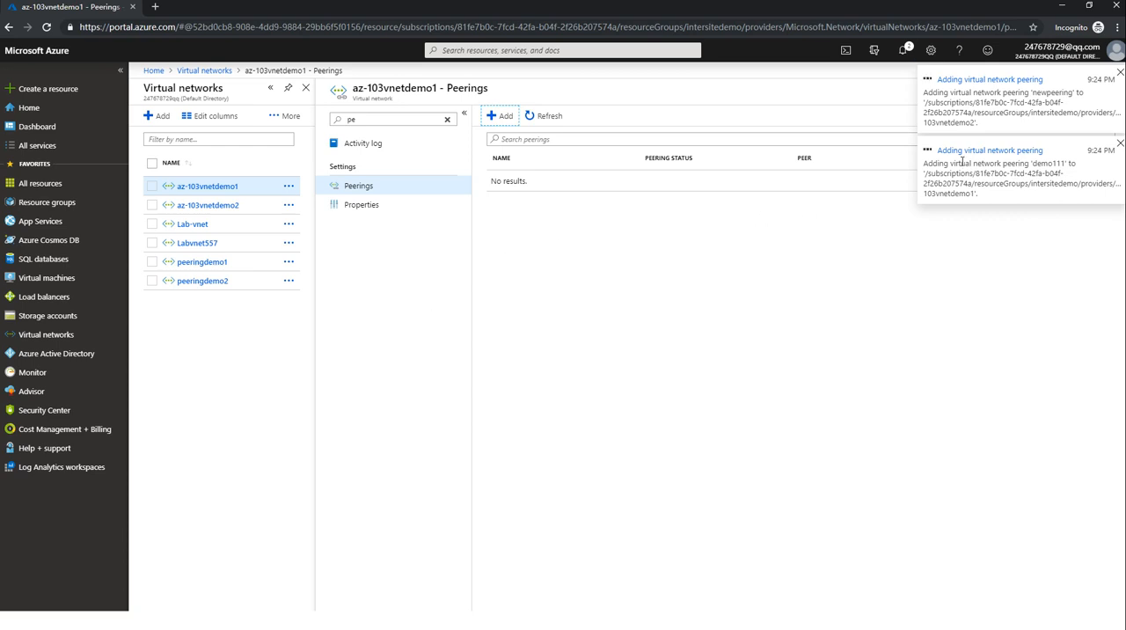
Dismiss the peering notifications and refresh the peerings list of az-103vnetdemo1 to check the peering status.
left_click(1118, 73)
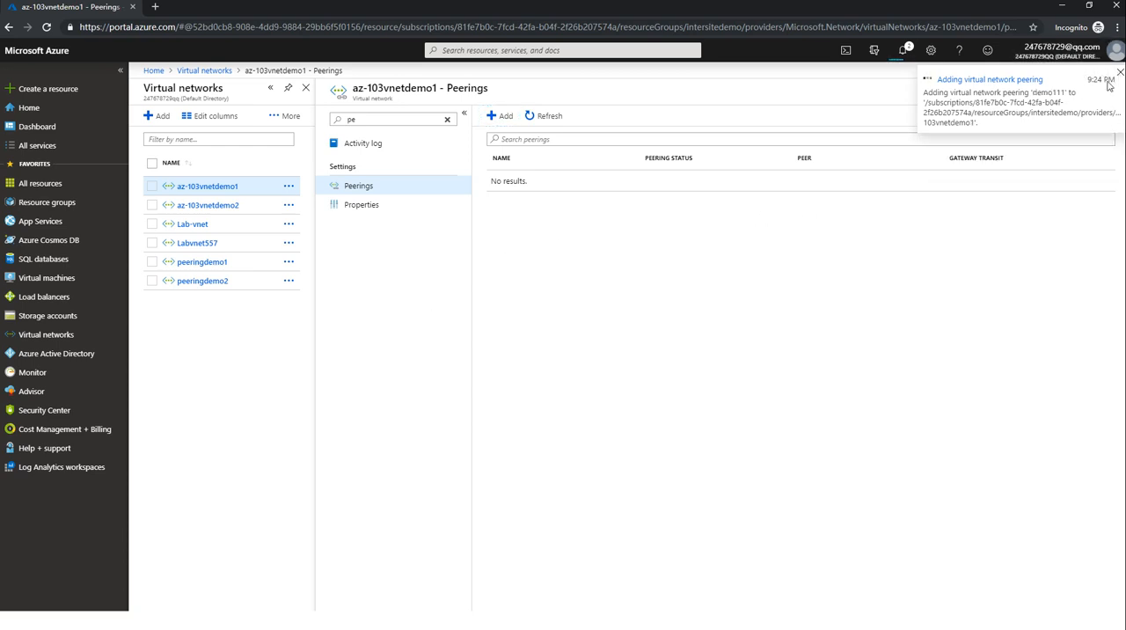
left_click(1120, 72)
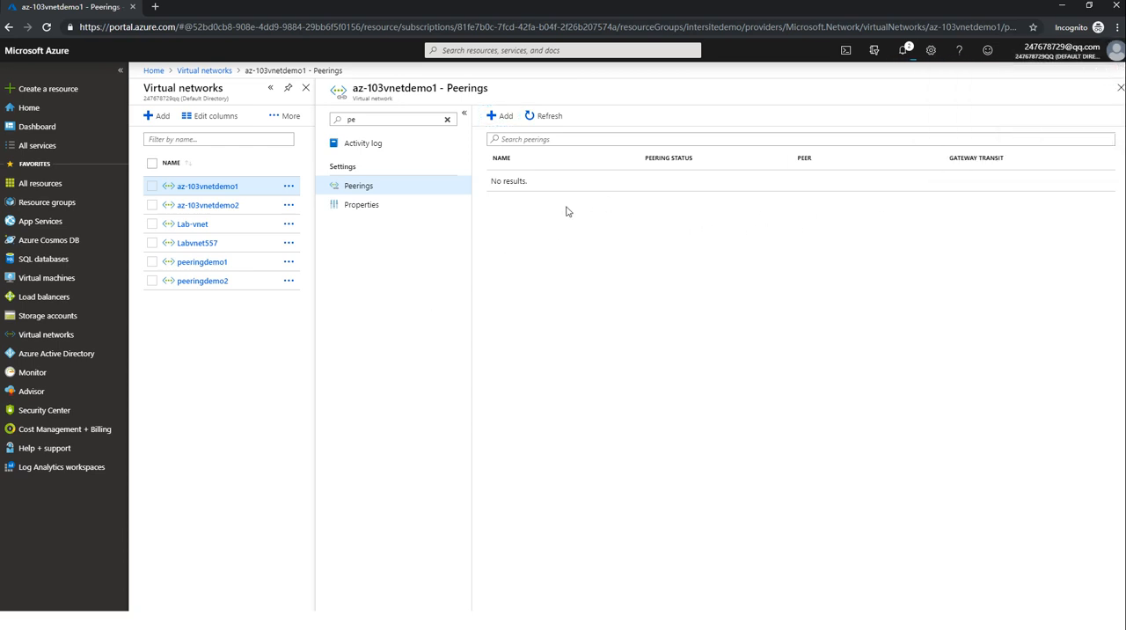
left_click(547, 119)
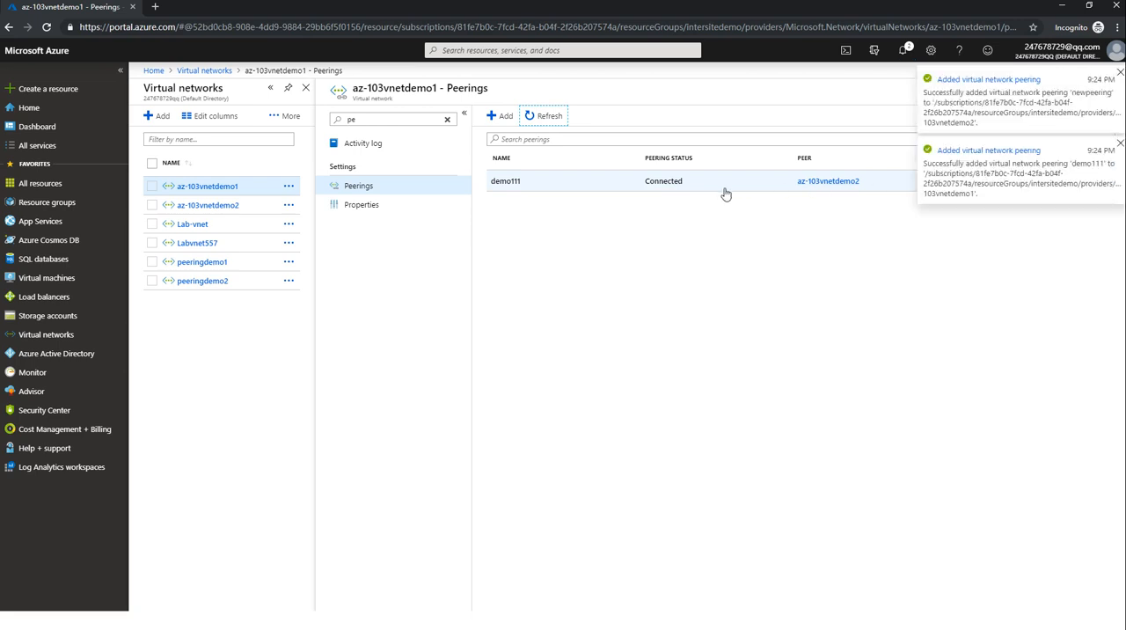
left_click(1120, 72)
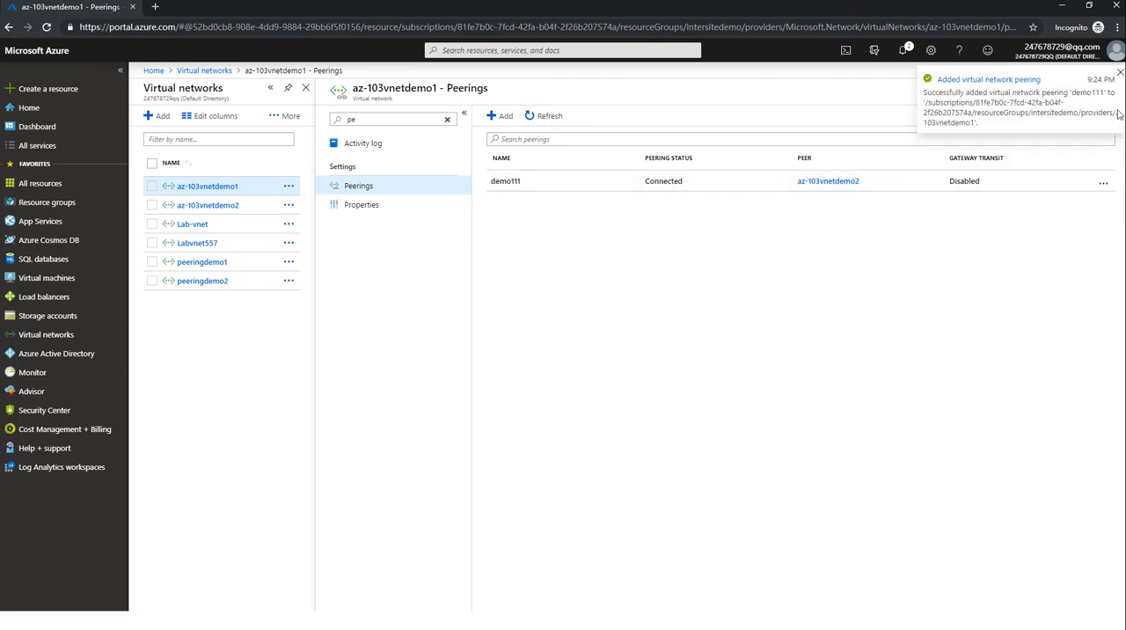
left_click(1121, 73)
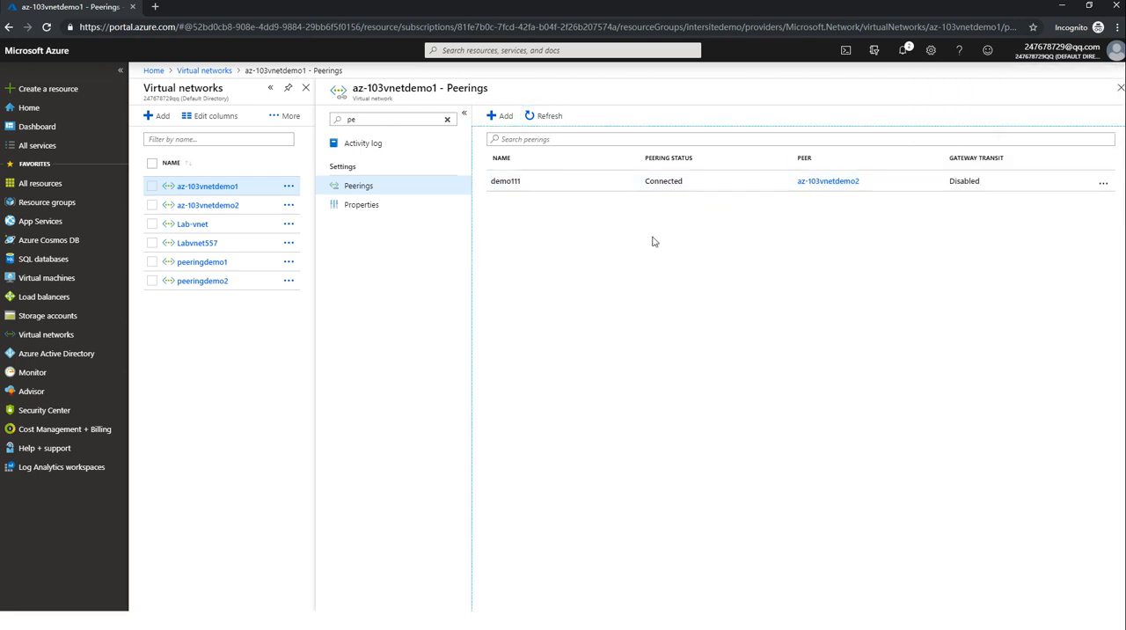
Compare the peerings listed for az-103vnetdemo2 with those of az-103vnetdemo1, ending on az-103vnetdemo2.
left_click(207, 209)
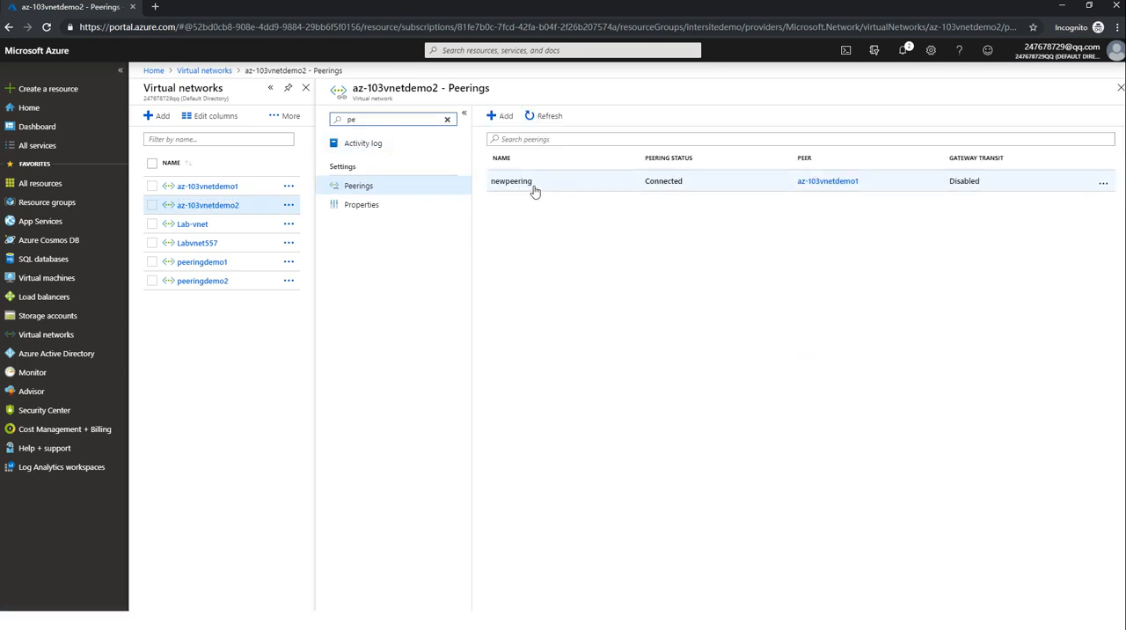
left_click(222, 187)
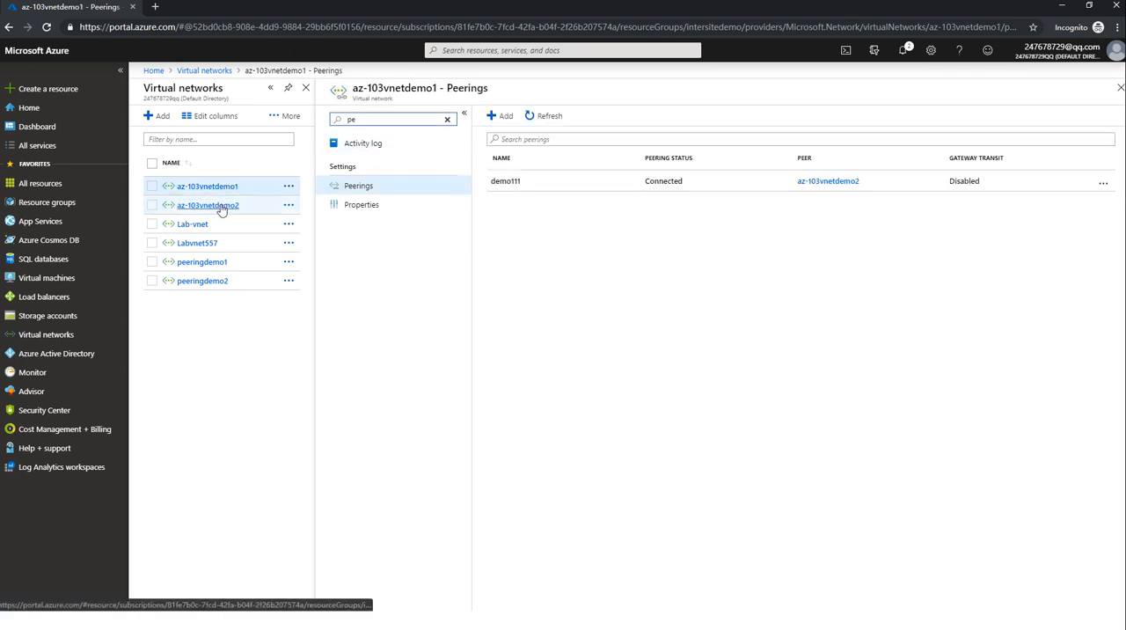
left_click(222, 208)
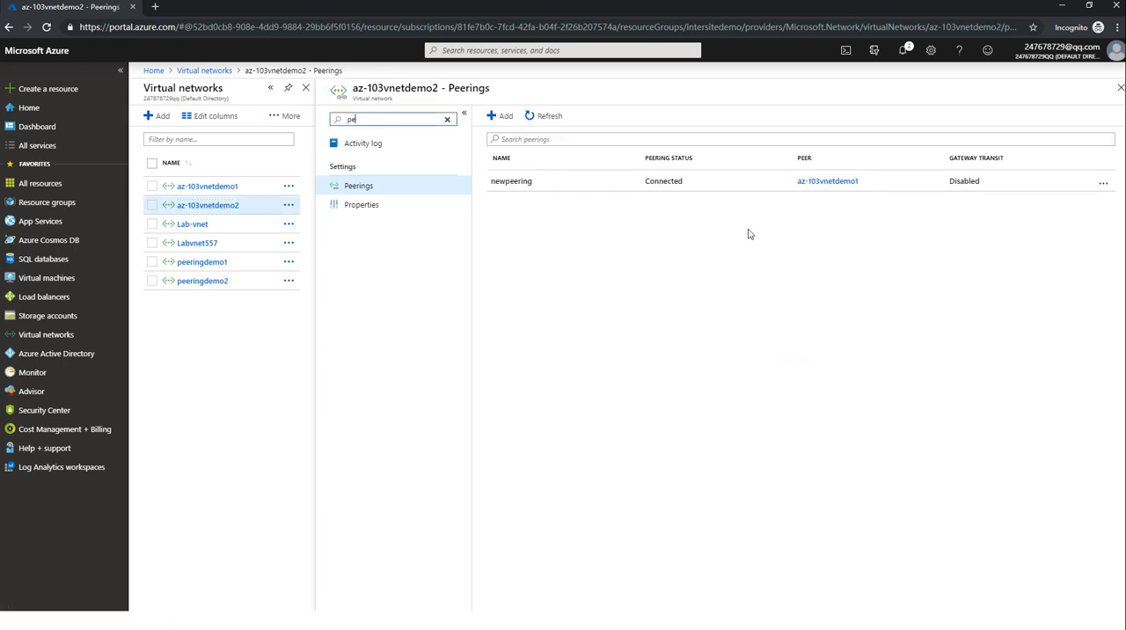
Try to add a second peering named newpeering2 from az-103vnetdemo2 to az-103vnetdemo1, and read and dismiss the resulting notification.
left_click(500, 116)
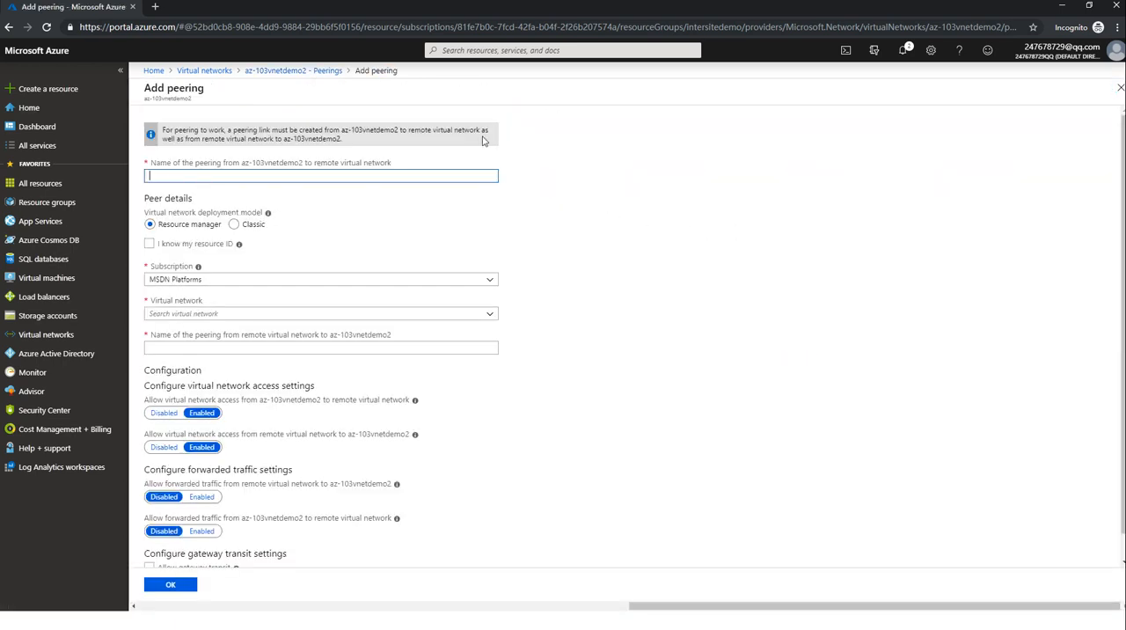
scroll(440, 276, "down", 1)
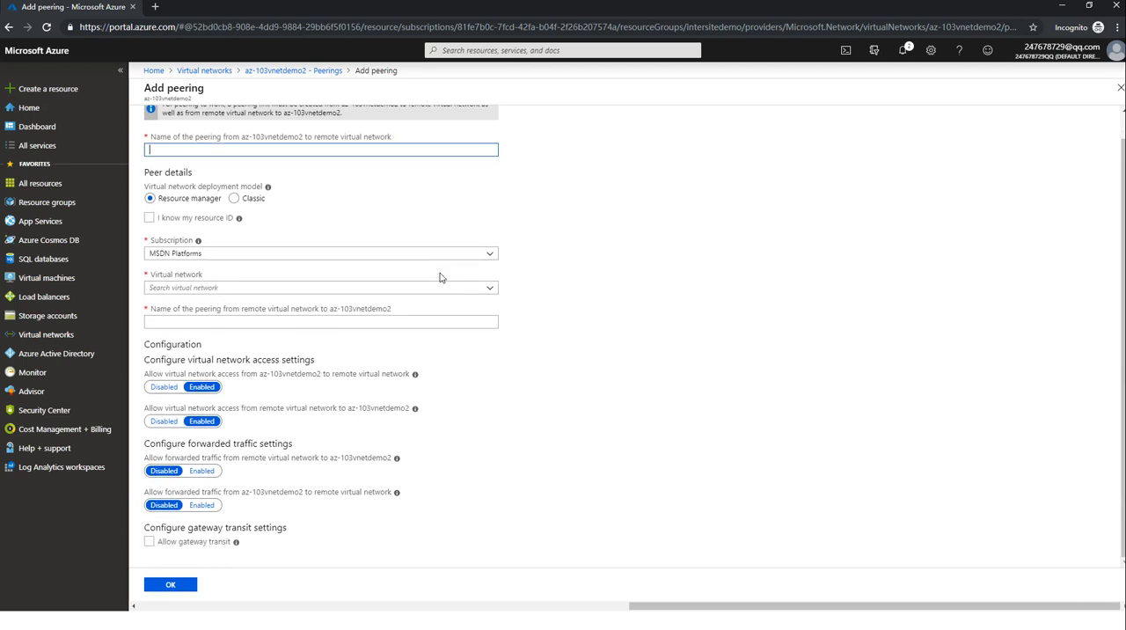
scroll(441, 274, "up", 1)
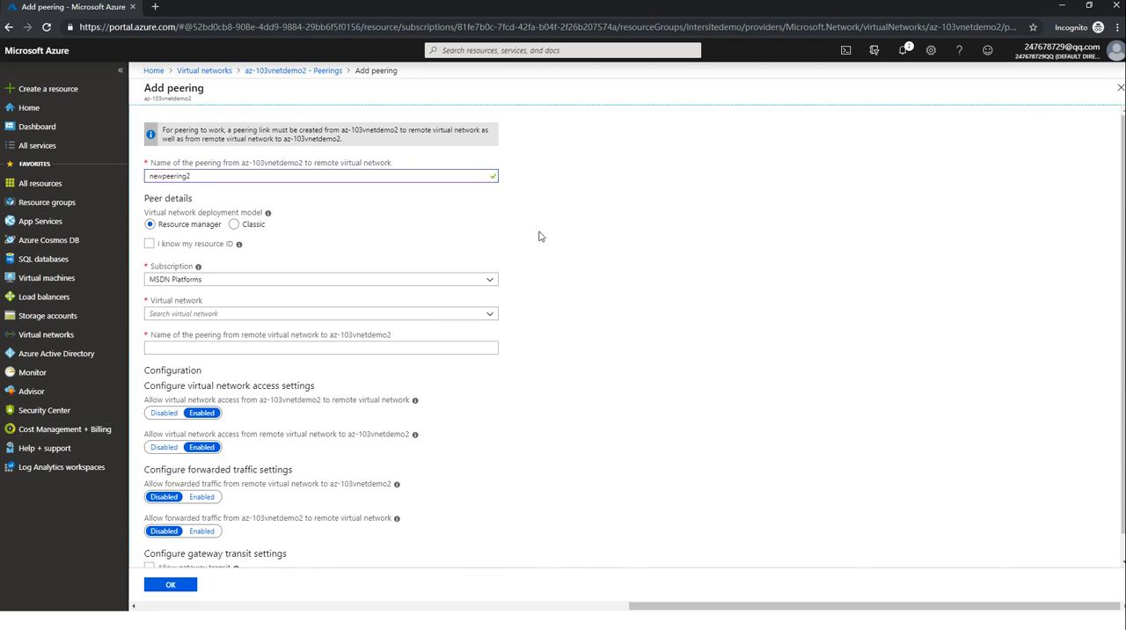
left_click(363, 317)
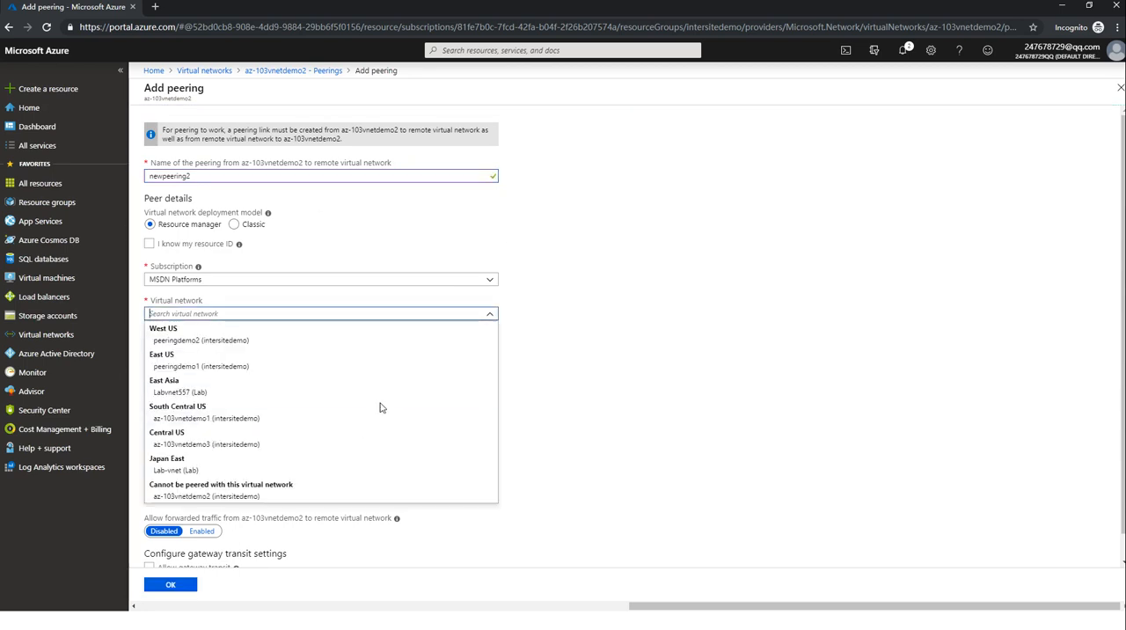
left_click(352, 419)
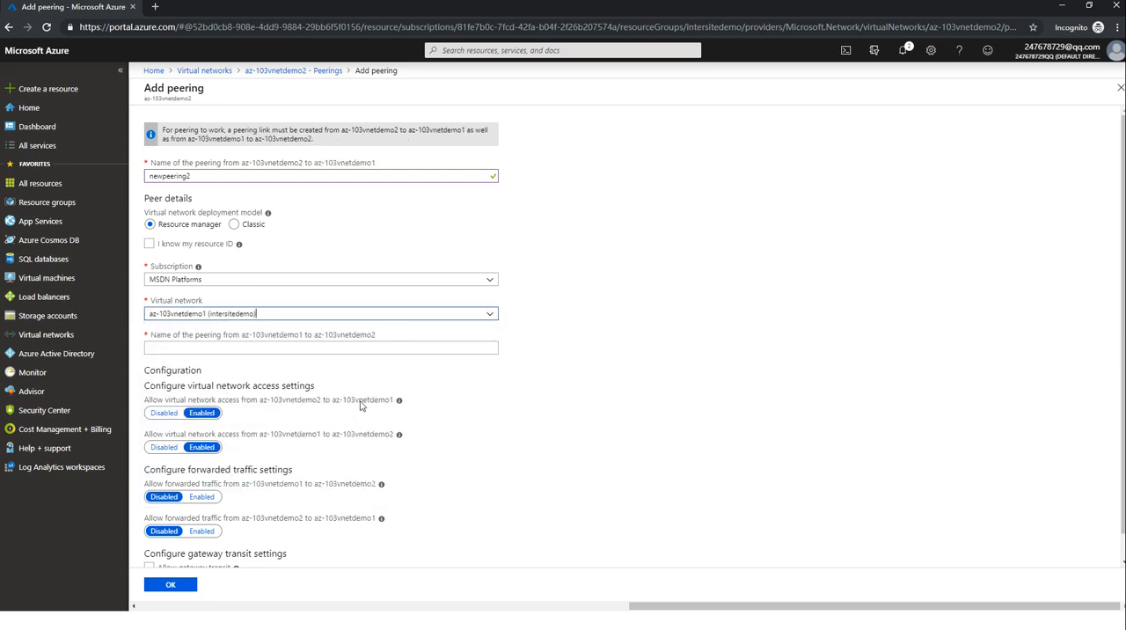
scroll(585, 356, "down", 1)
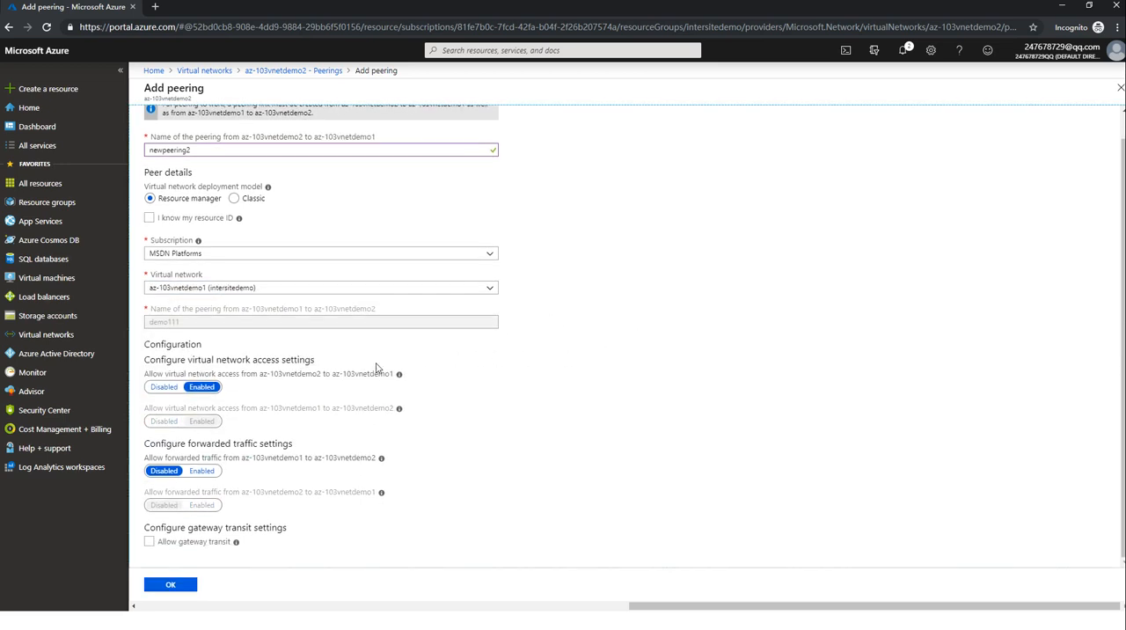
left_click(187, 585)
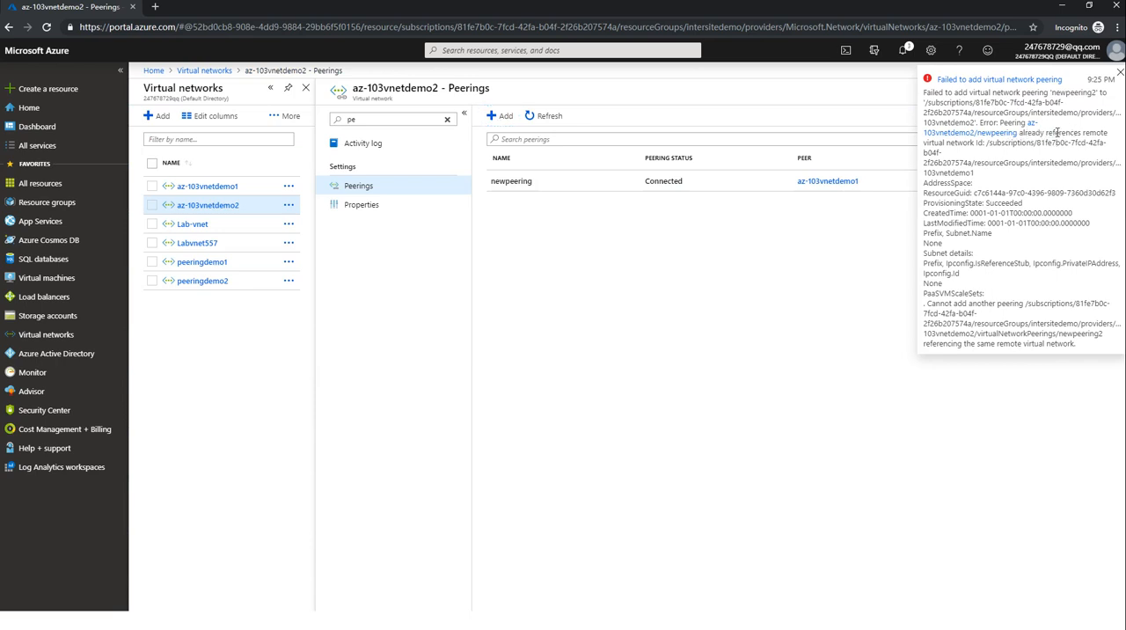
left_click_drag(1047, 333, 985, 298)
left_click(984, 297)
left_click(1118, 73)
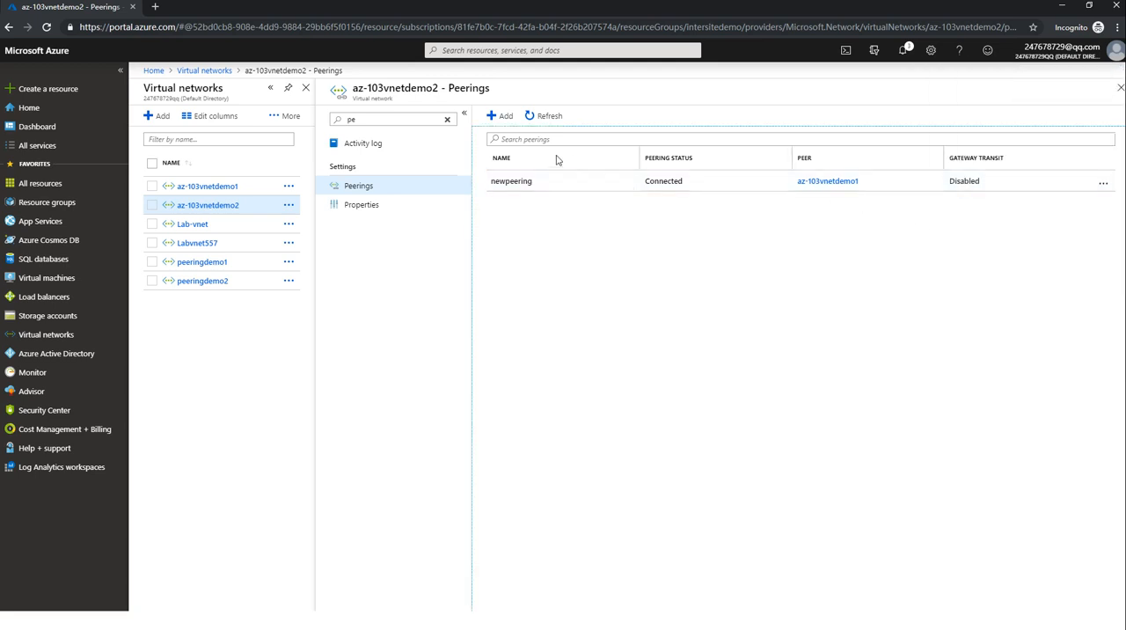
Try to add another peering named peering3 from az-103vnetdemo2 to az-103vnetdemo1, and read and dismiss the resulting notification.
left_click(500, 116)
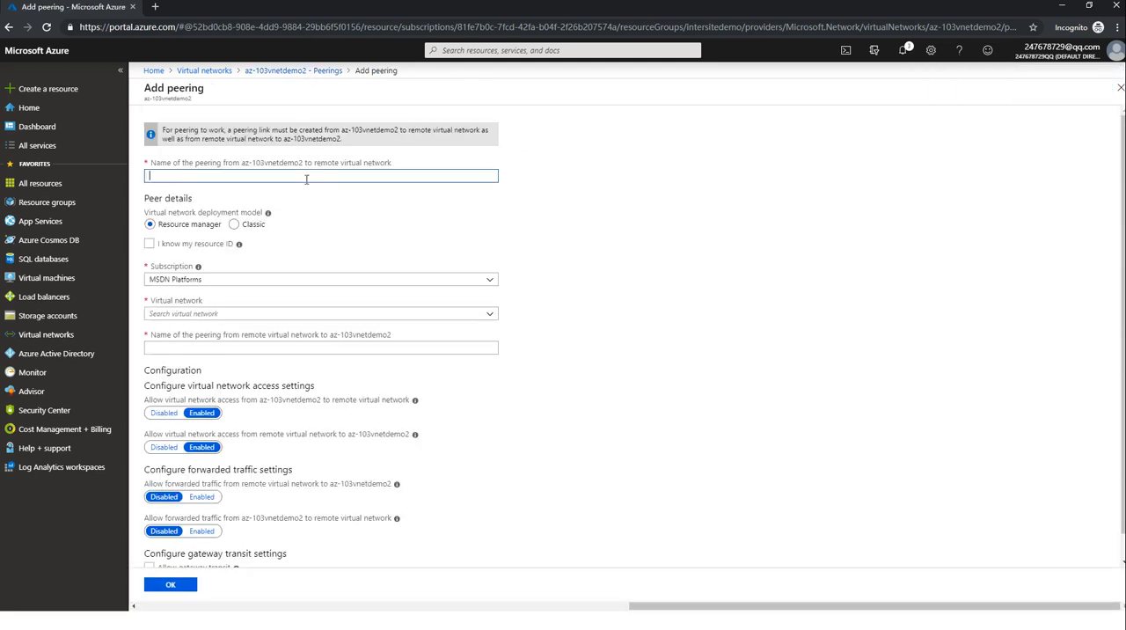
left_click(327, 347)
left_click(290, 313)
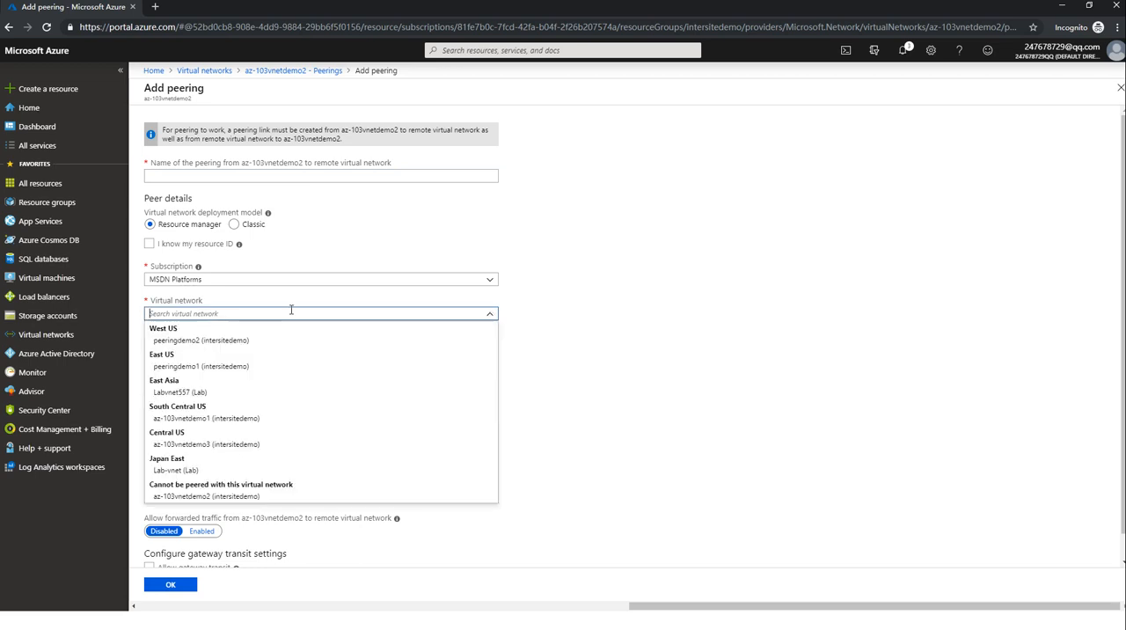
left_click(233, 419)
left_click(236, 175)
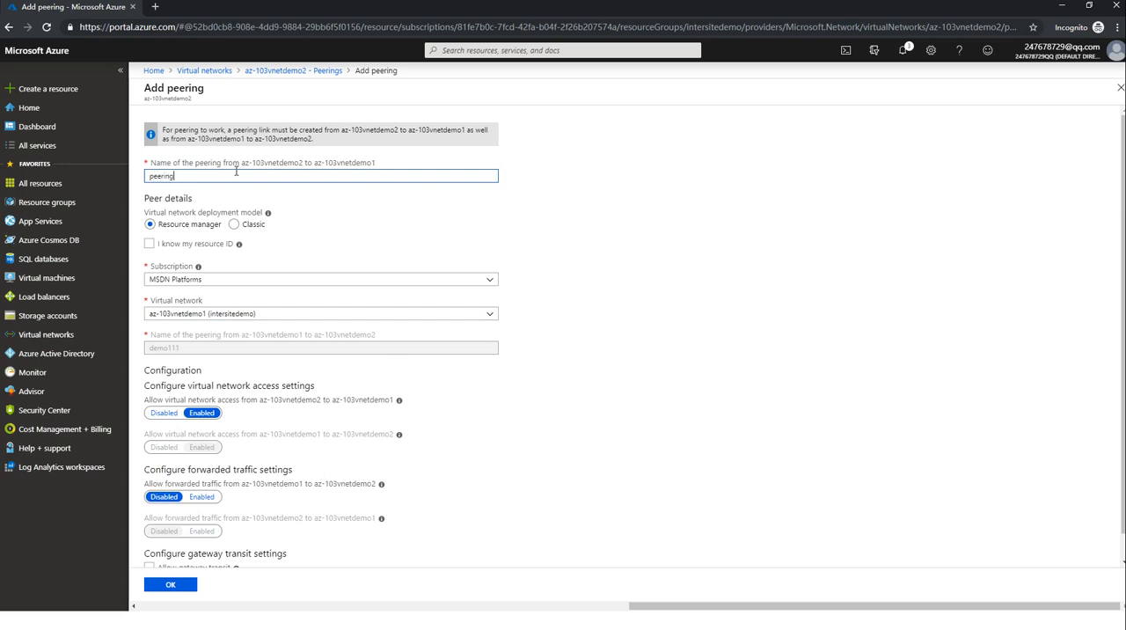
type("peering3")
scroll(574, 269, "down", 1)
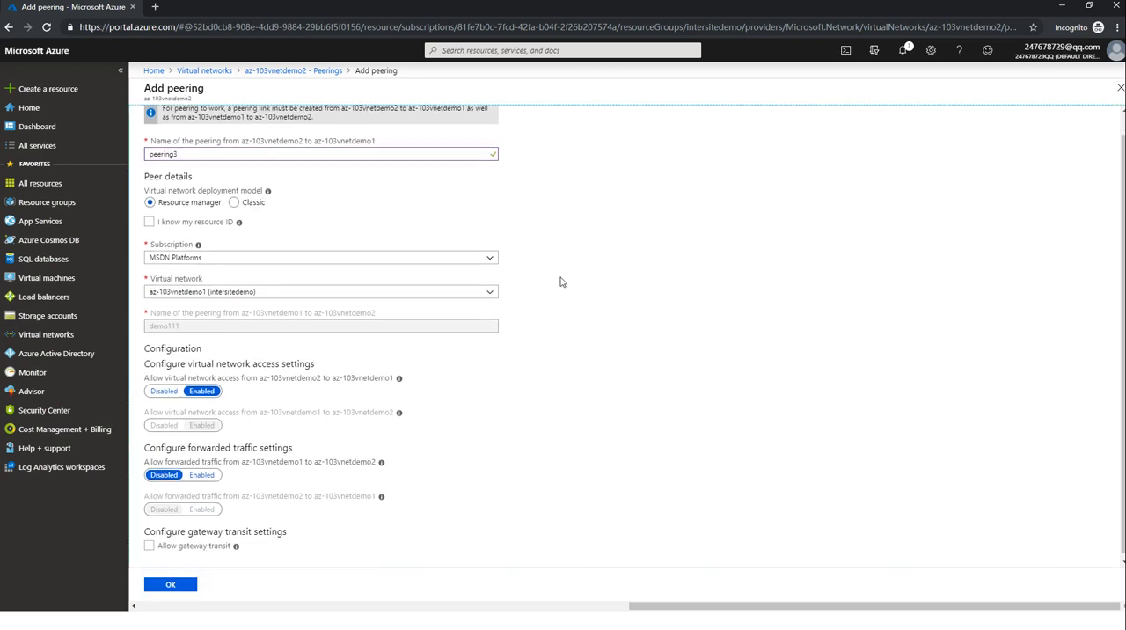
left_click(172, 584)
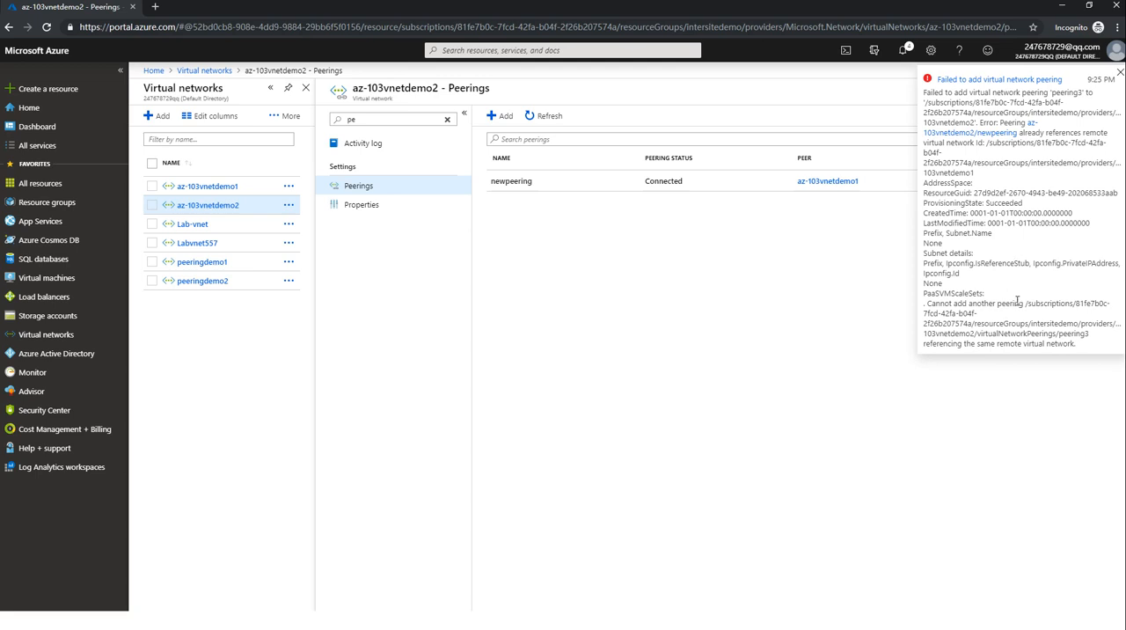
left_click_drag(1015, 301, 1033, 301)
left_click(1046, 300)
left_click(1117, 71)
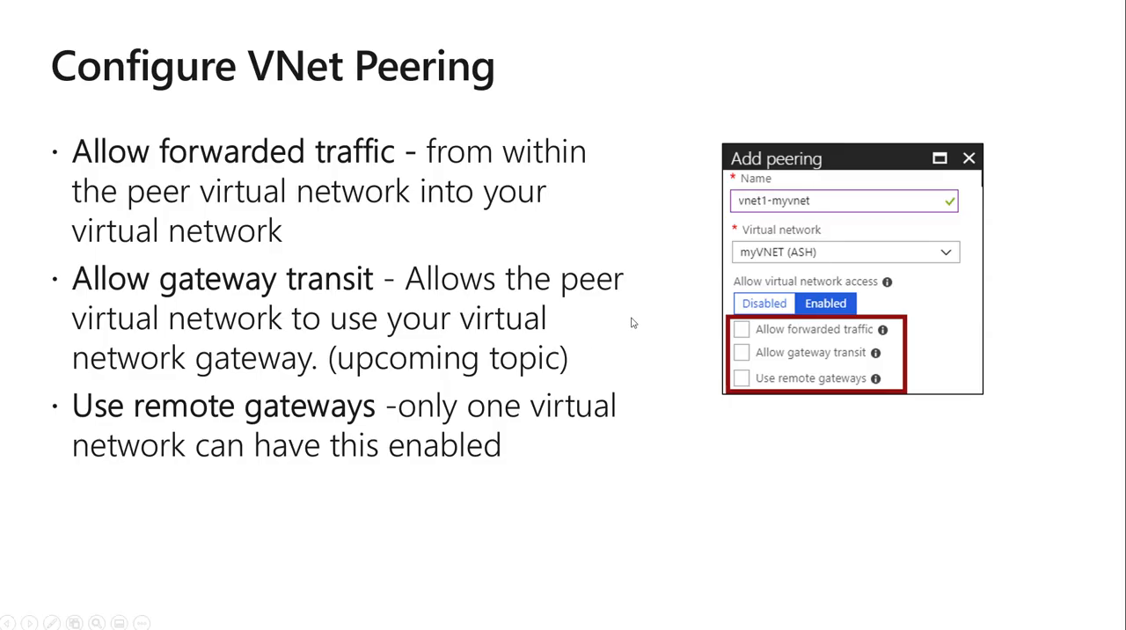
left_click(630, 322)
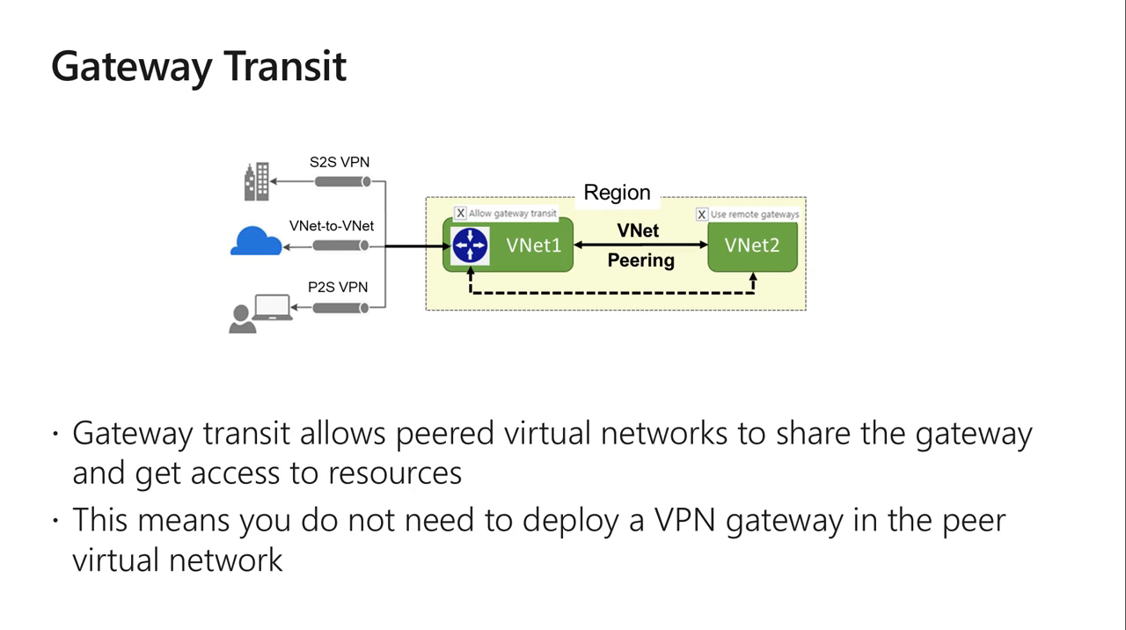
key("Right")
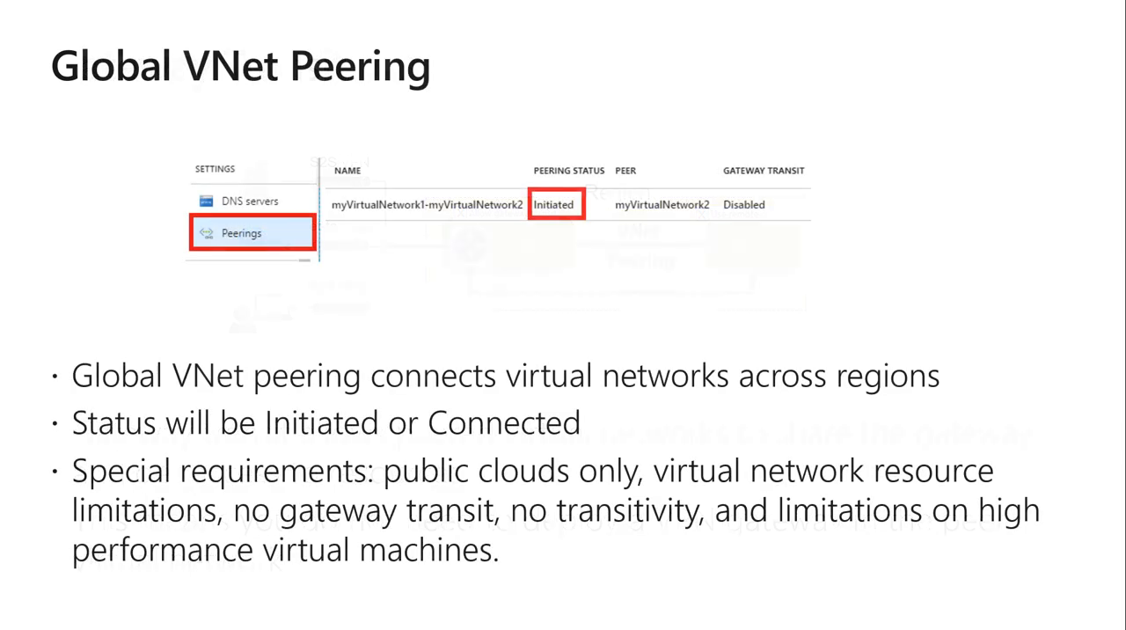
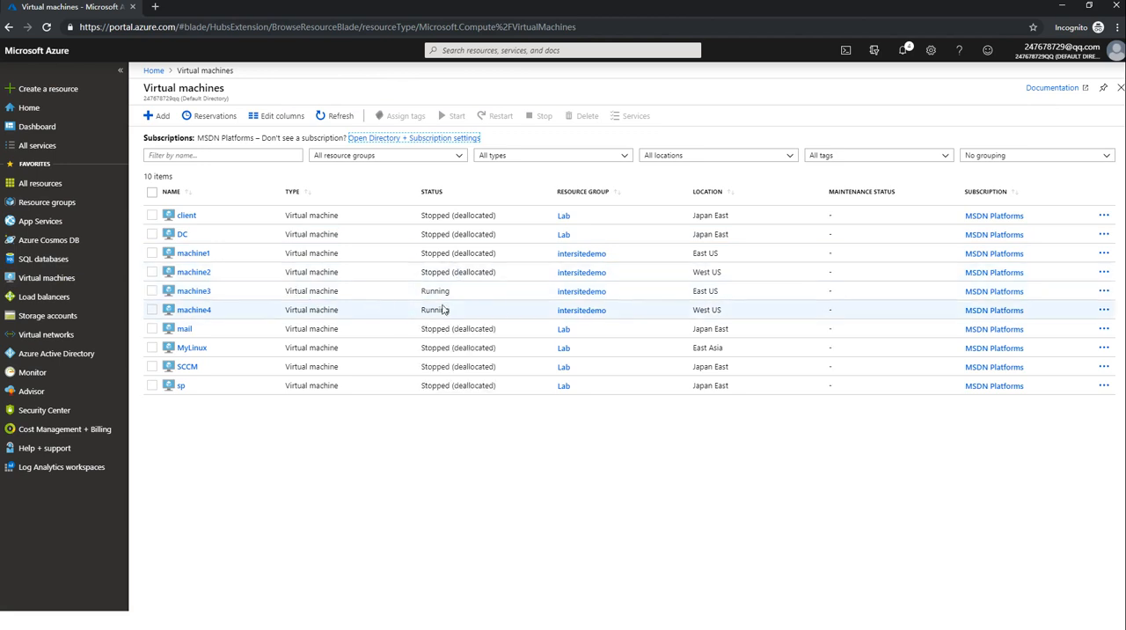
Check the locations of the running virtual machines machine3 and machine4 in the virtual machines list.
left_click_drag(695, 294, 714, 310)
left_click(723, 313)
left_click(694, 314)
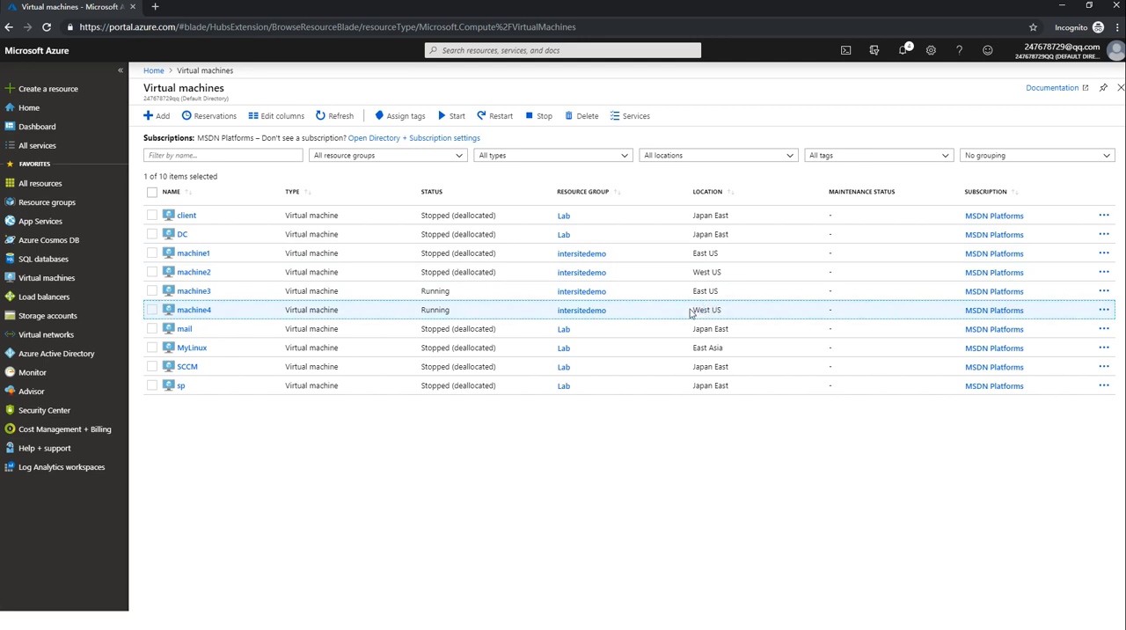
Go to the virtual network peeringdemo1 and open its topology diagram.
left_click(76, 329)
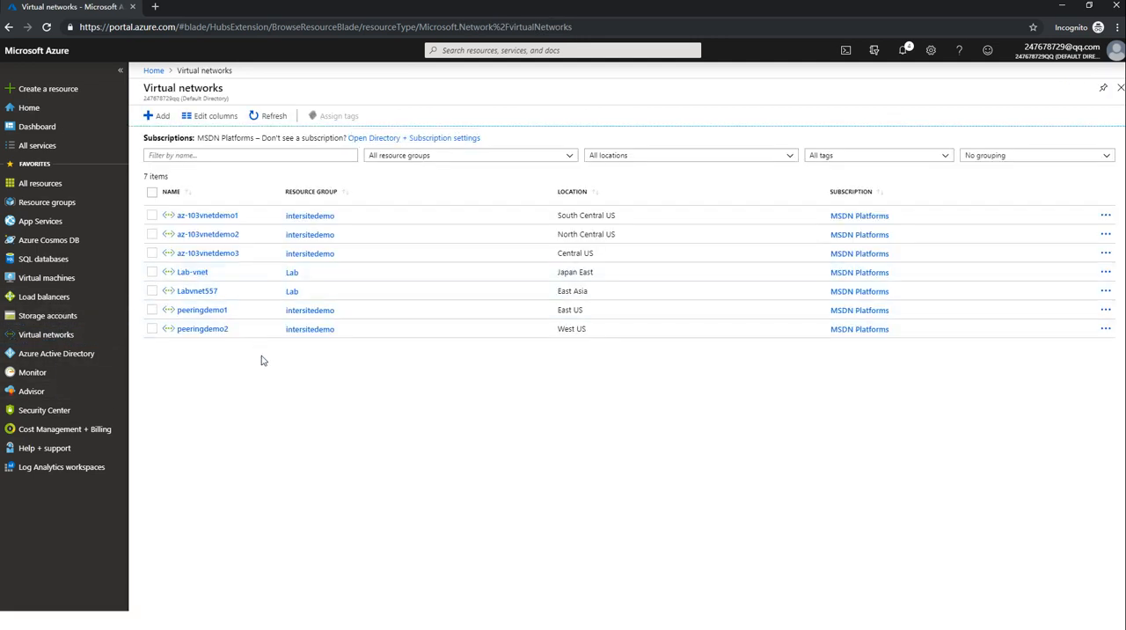
left_click(213, 314)
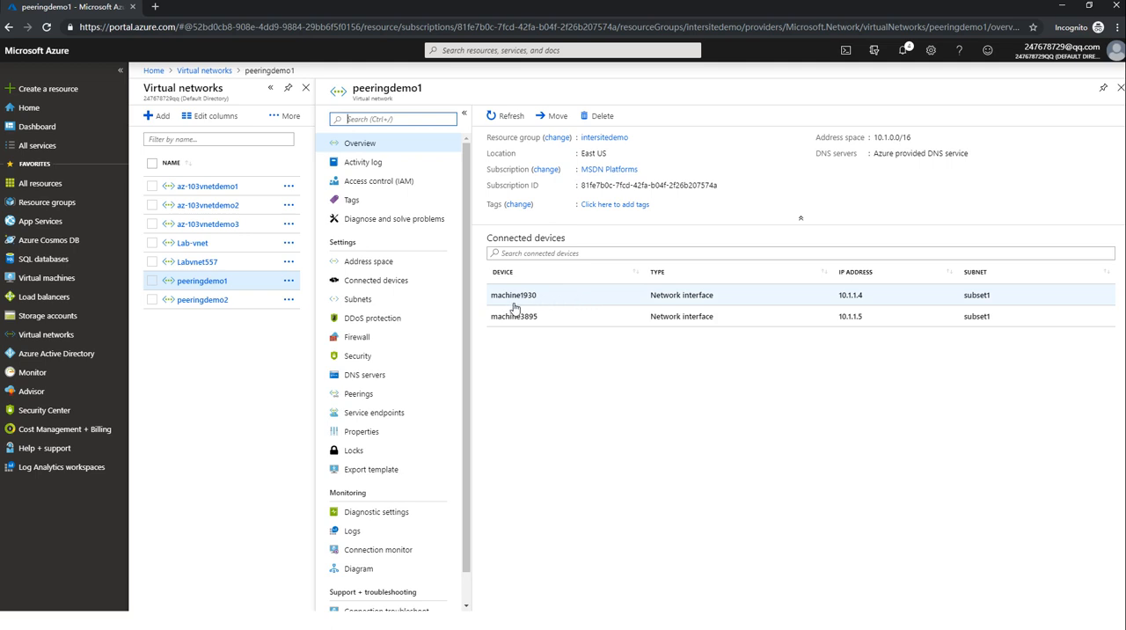
scroll(440, 420, "down", 2)
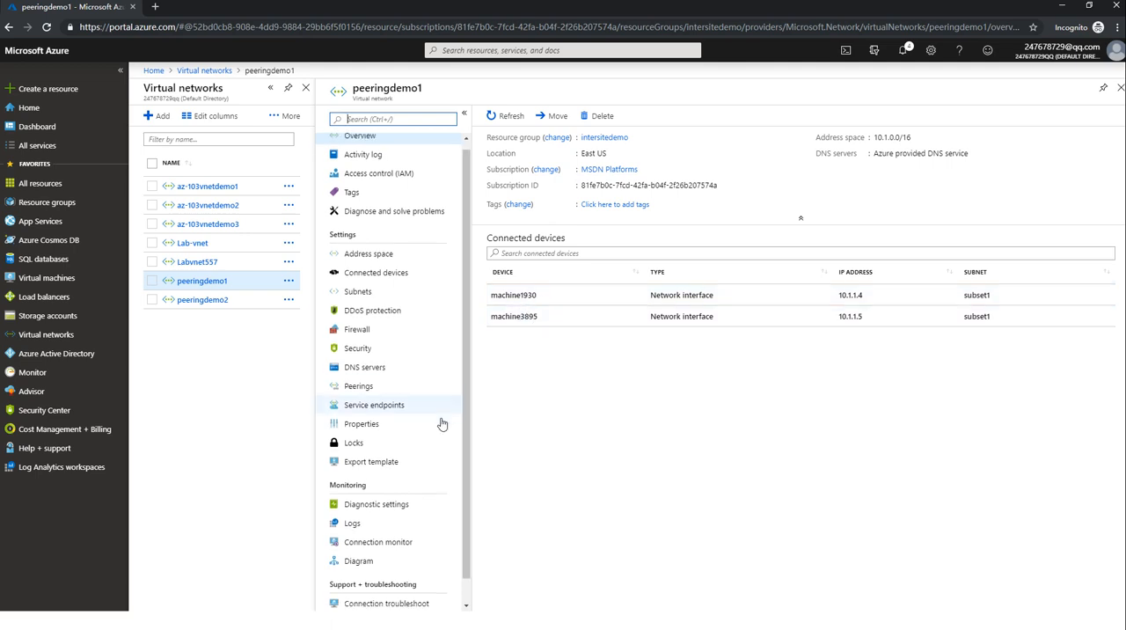
left_click(374, 538)
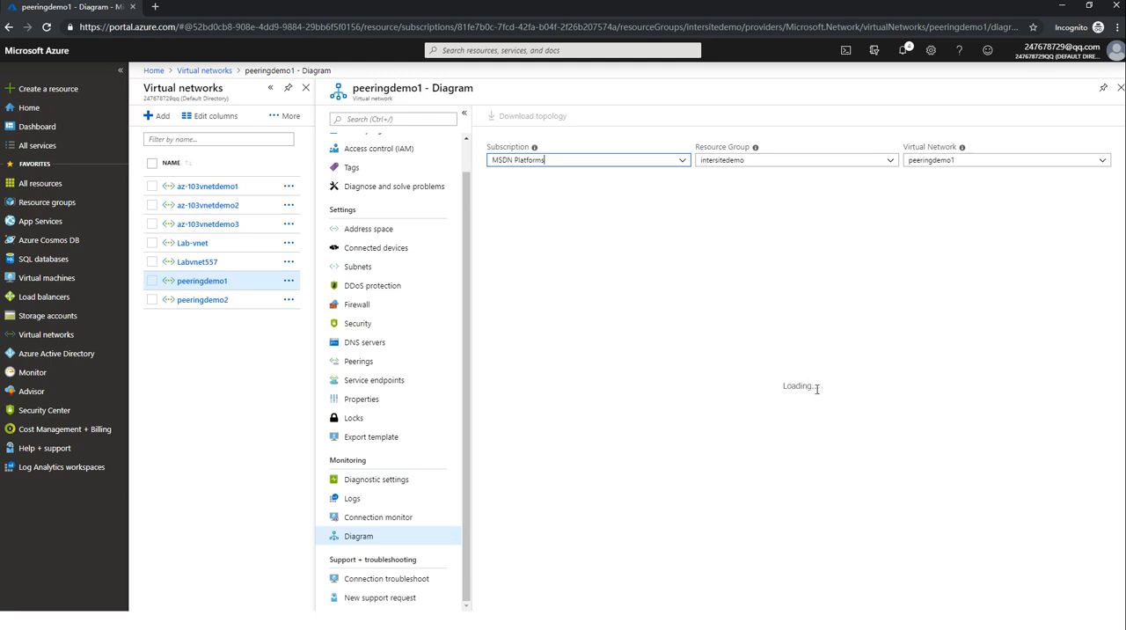
left_click_drag(817, 389, 796, 389)
left_click(790, 389)
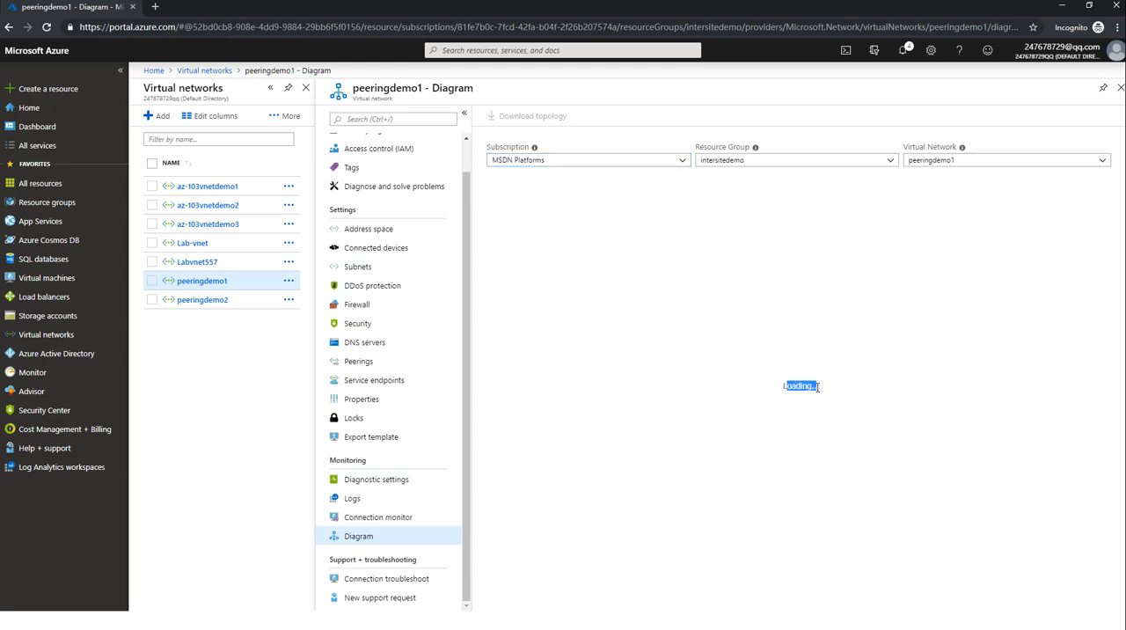
left_click(818, 387)
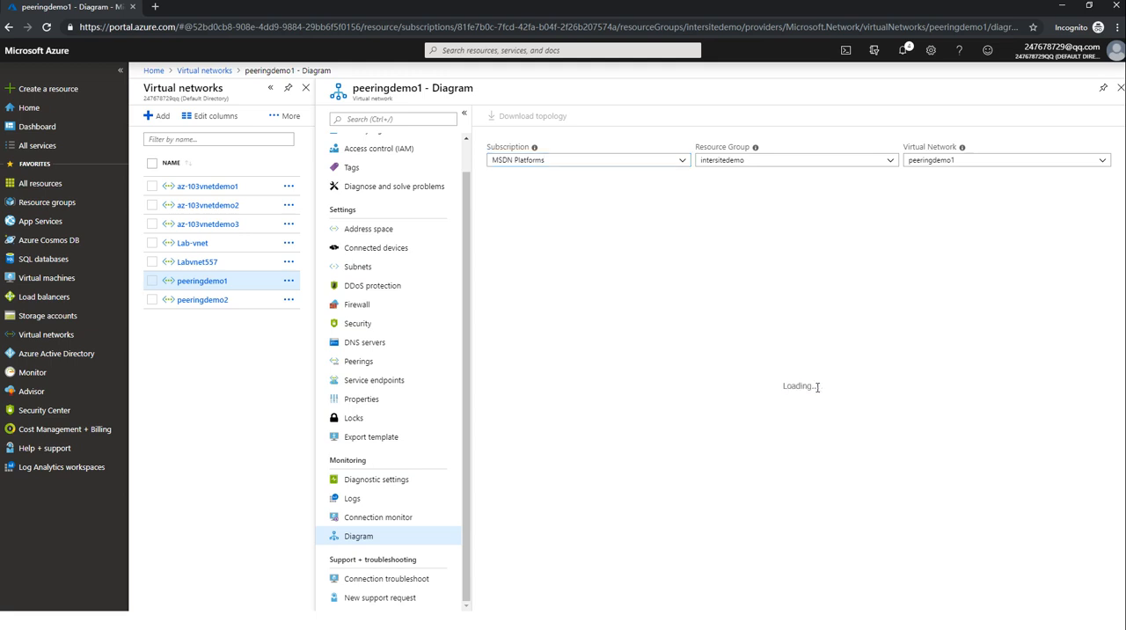
left_click(196, 286)
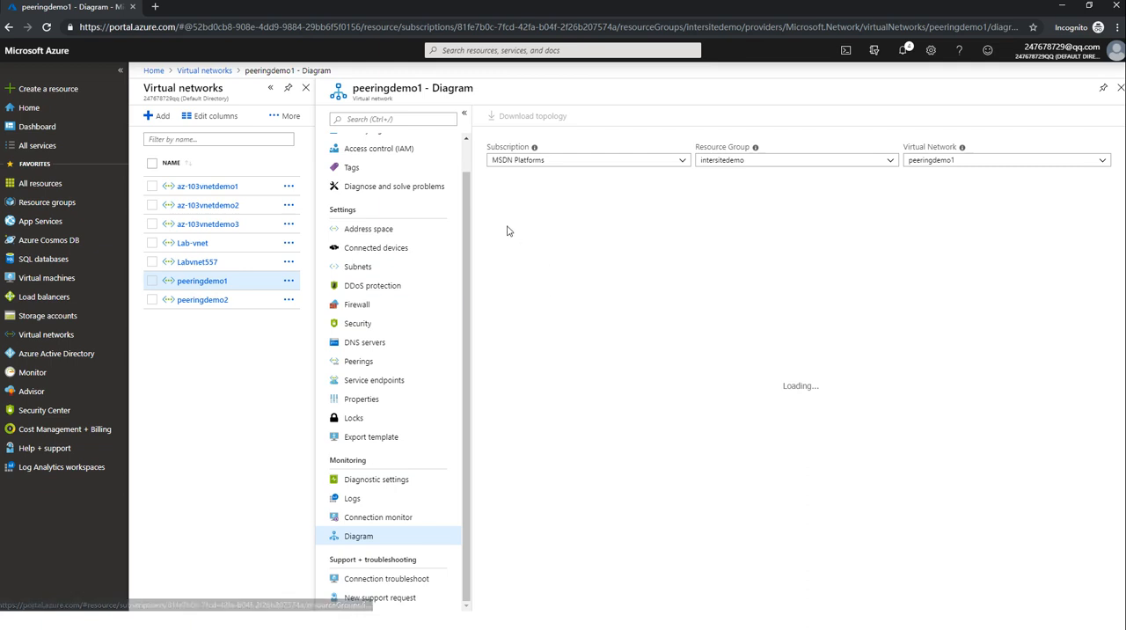
mouse_move(789, 386)
left_mouse_down()
mouse_move(820, 385)
mouse_move(778, 388)
left_mouse_up()
left_click(814, 385)
left_click(788, 387)
left_click(802, 383)
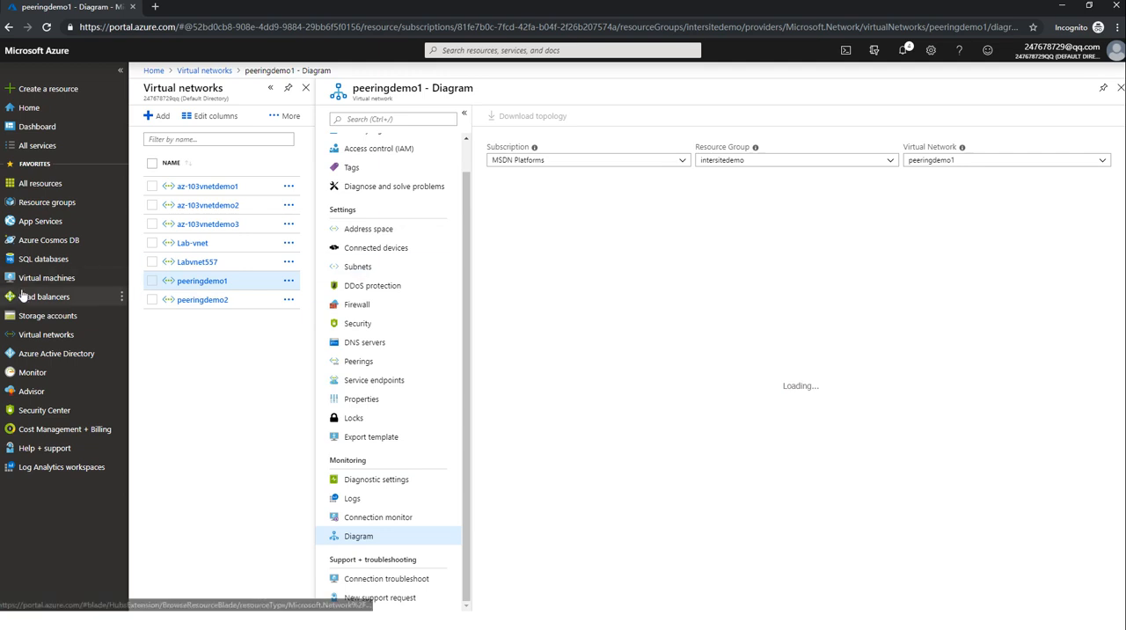
Download the RDP file for the virtual machine machine3, using its public IP address.
left_click(31, 278)
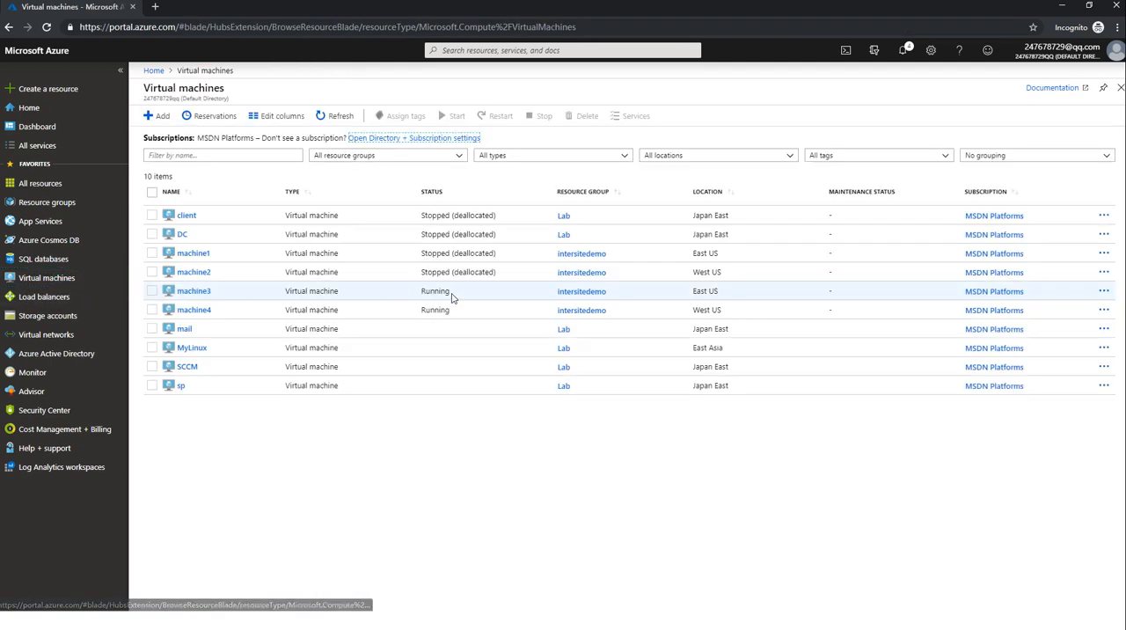
left_click(193, 291)
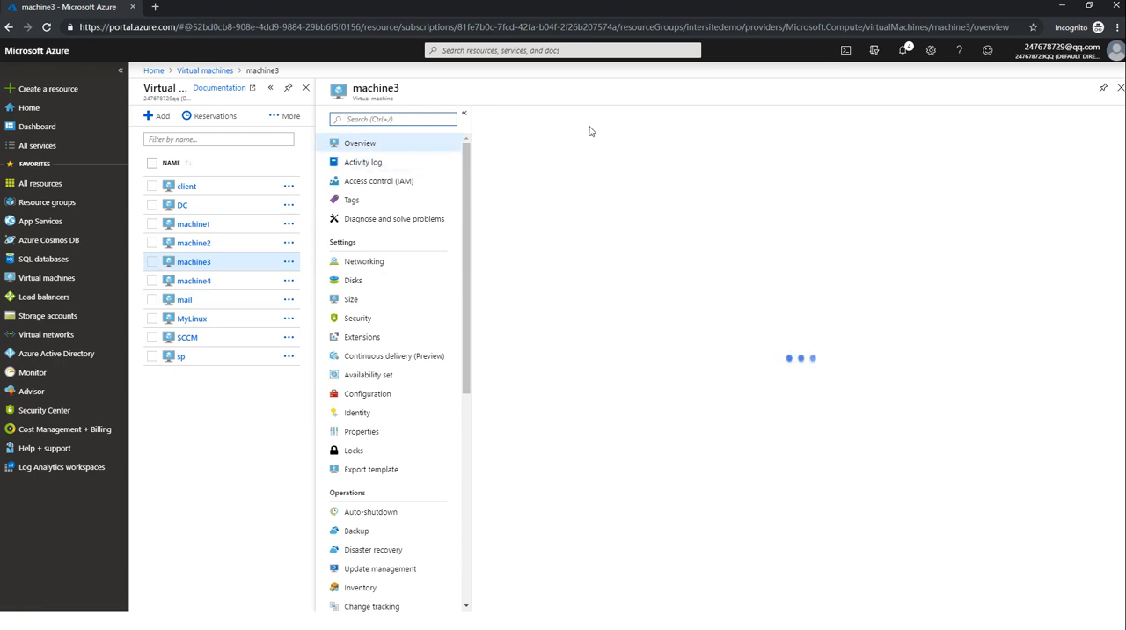
left_click(507, 117)
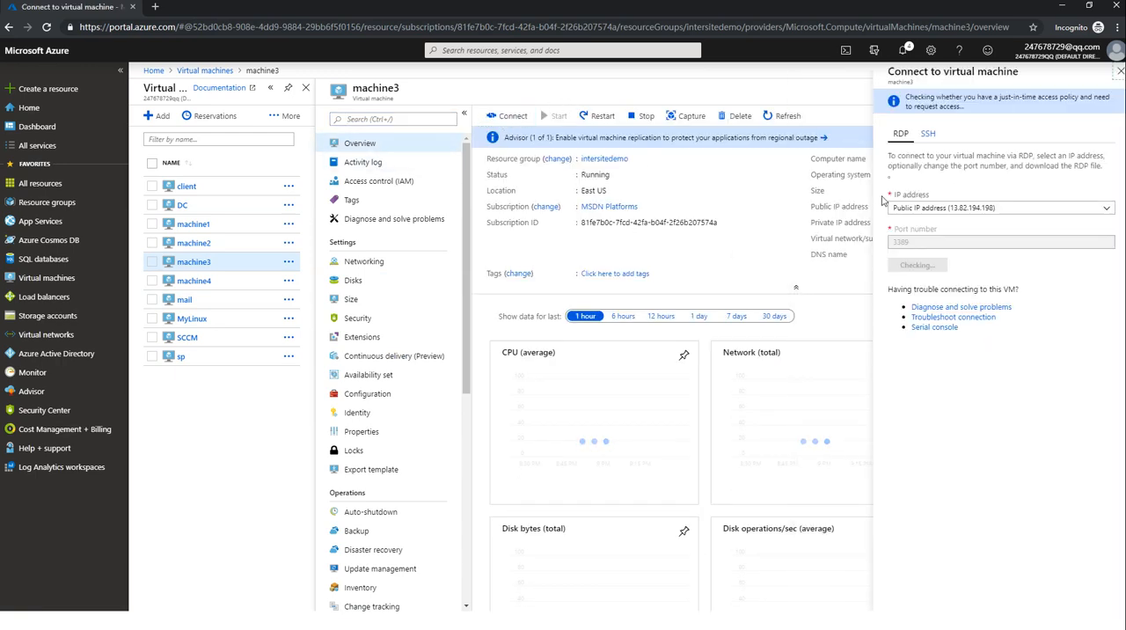
left_click(925, 264)
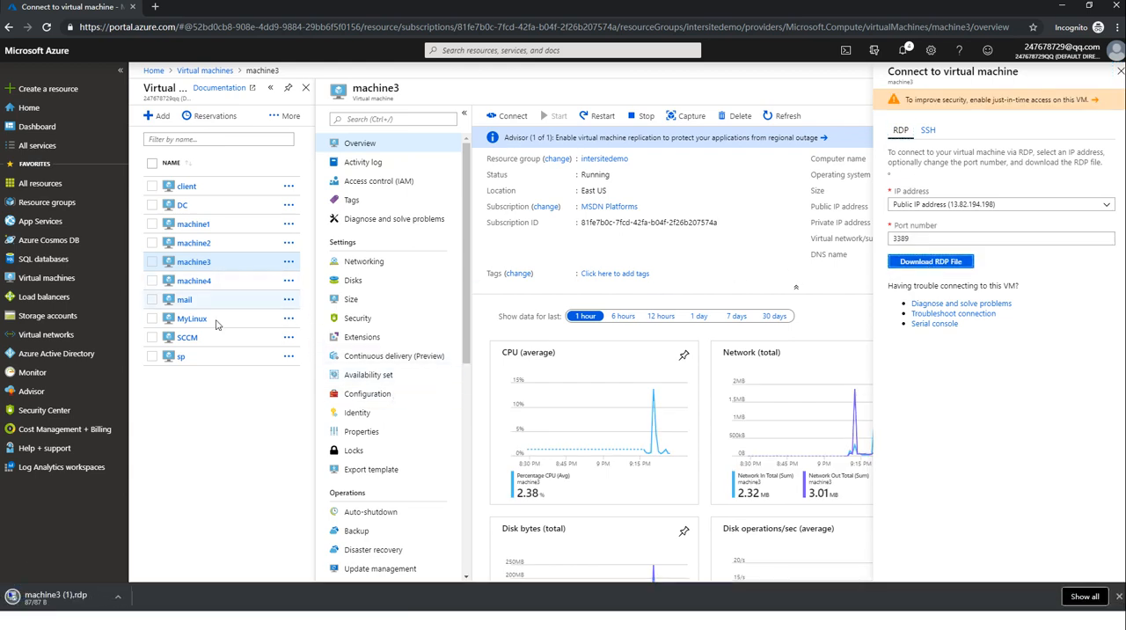
Download the RDP file for machine4 using its public IP address, and return to the virtual machines list.
left_click(191, 285)
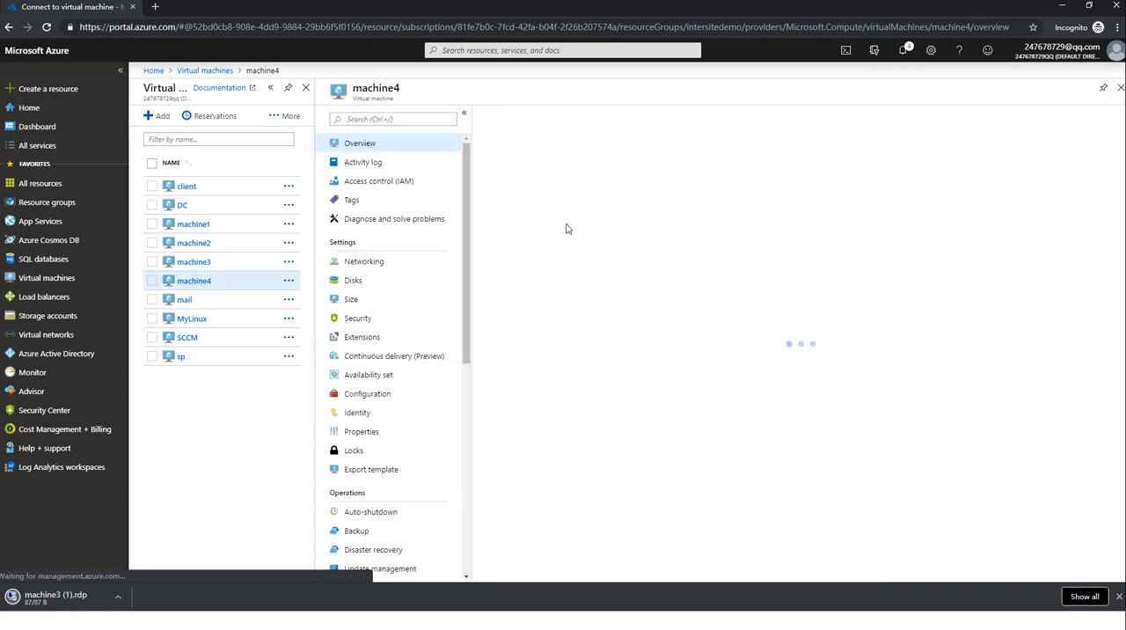
left_click(508, 115)
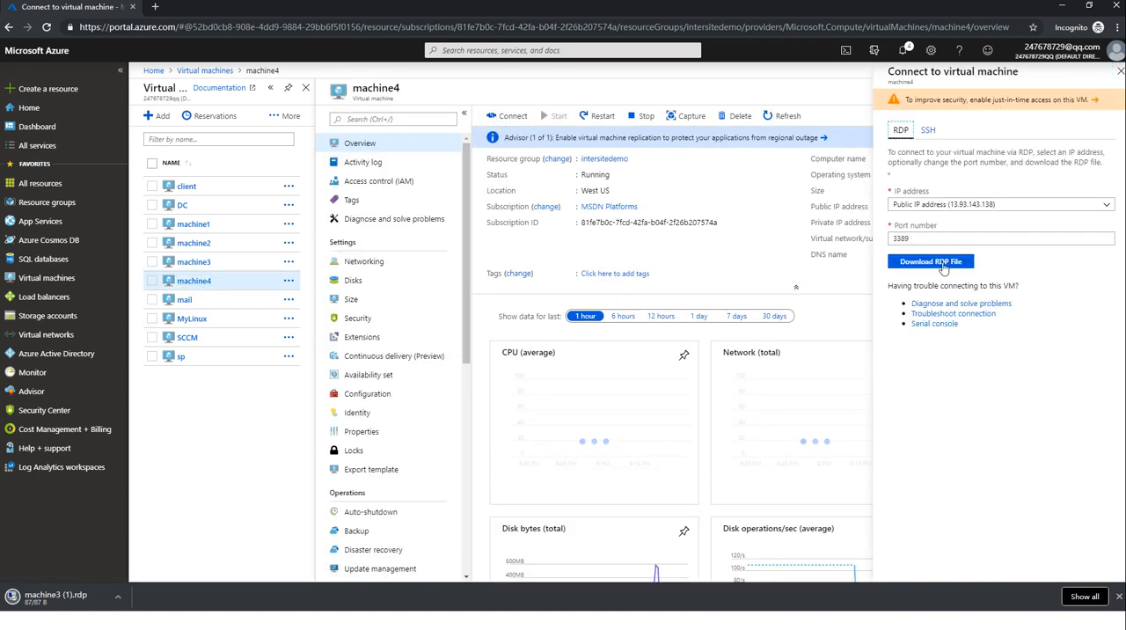
left_click(937, 264)
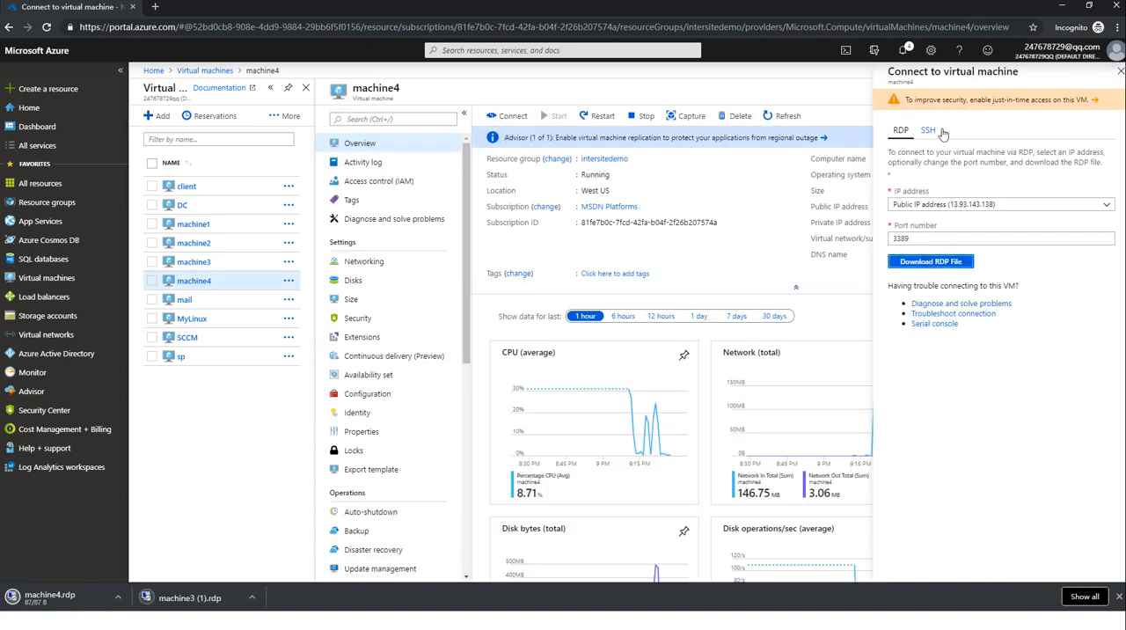
left_click(1120, 71)
left_click(1120, 88)
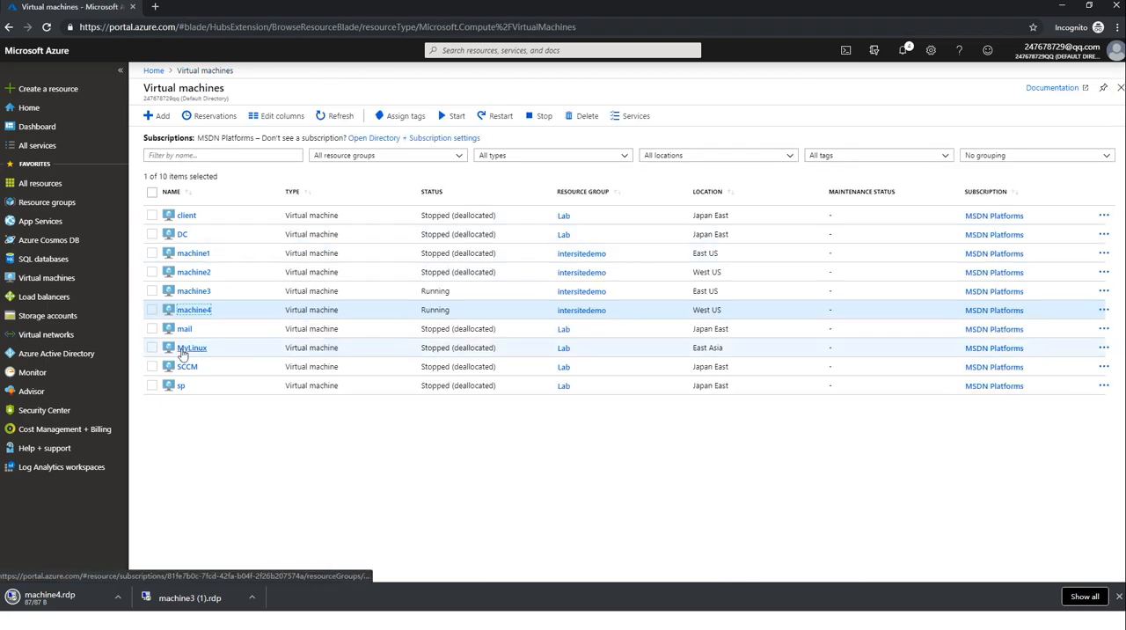
Display the diagram of virtual network peeringdemo1 in resource group intersitedemo again.
left_click(26, 337)
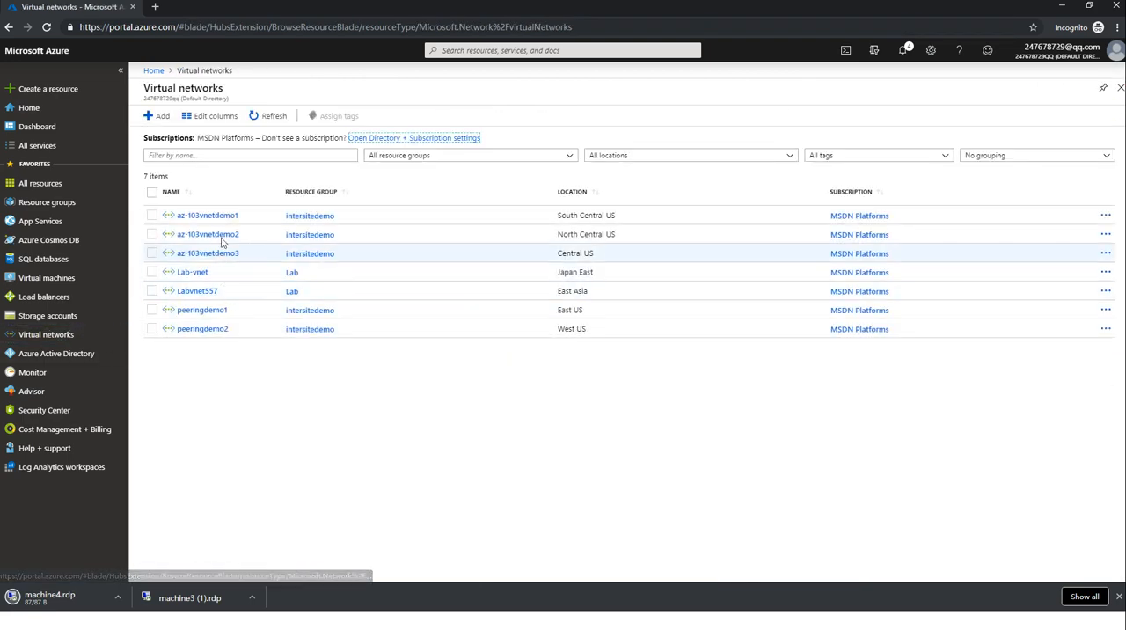
left_click(220, 308)
scroll(401, 494, "down", 2)
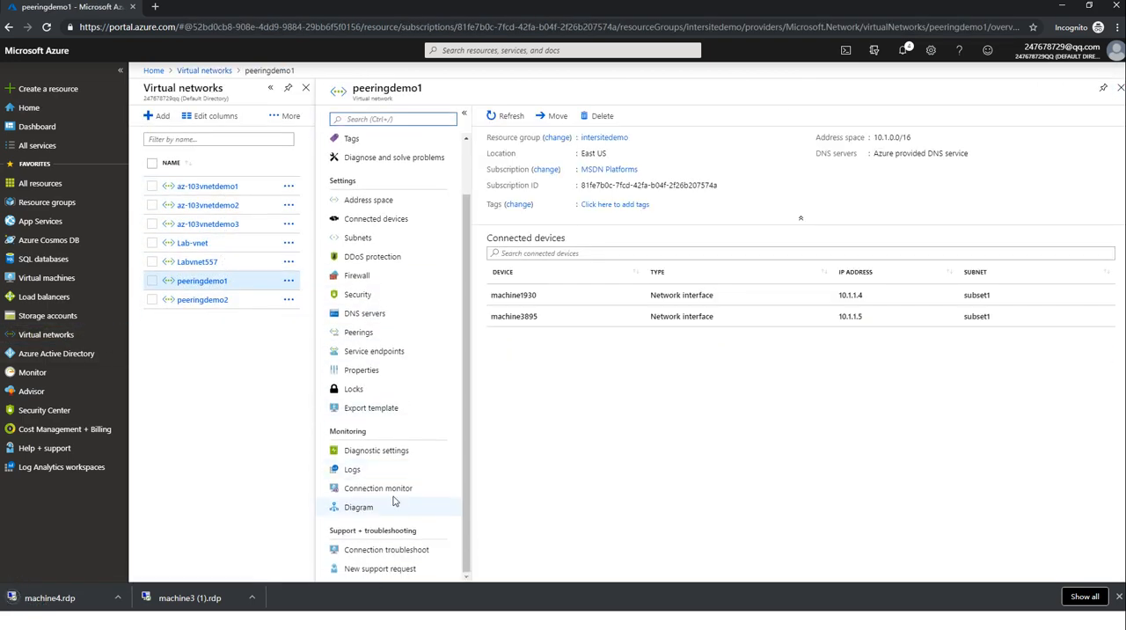
left_click(384, 506)
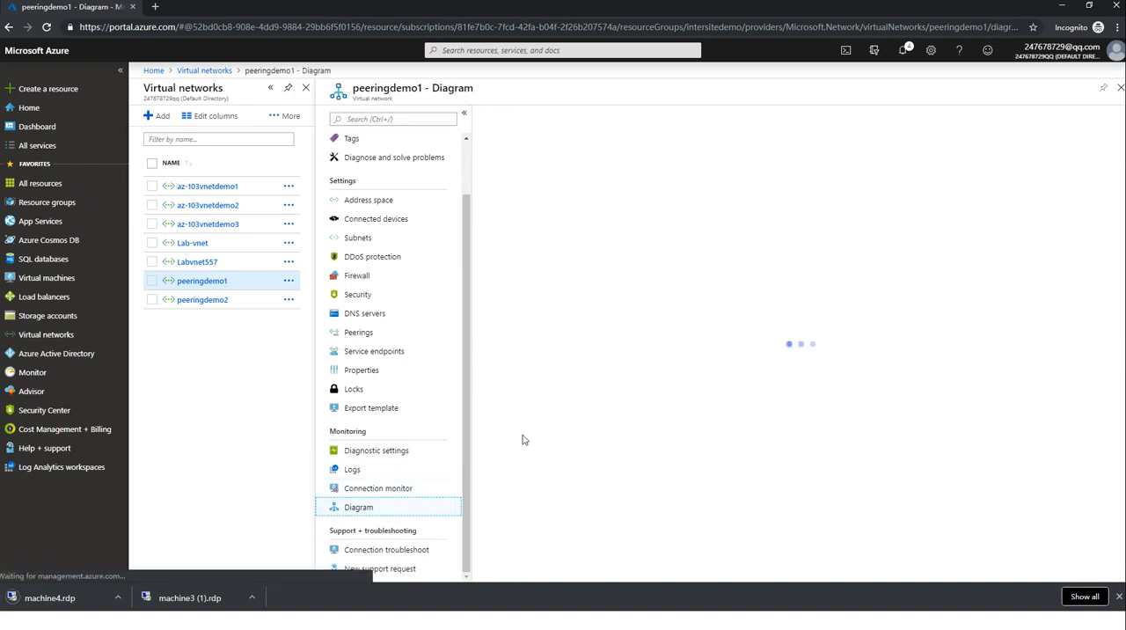
Start a remote desktop connection from machine3 (1).rdp and choose to sign in with a different account.
left_click(176, 600)
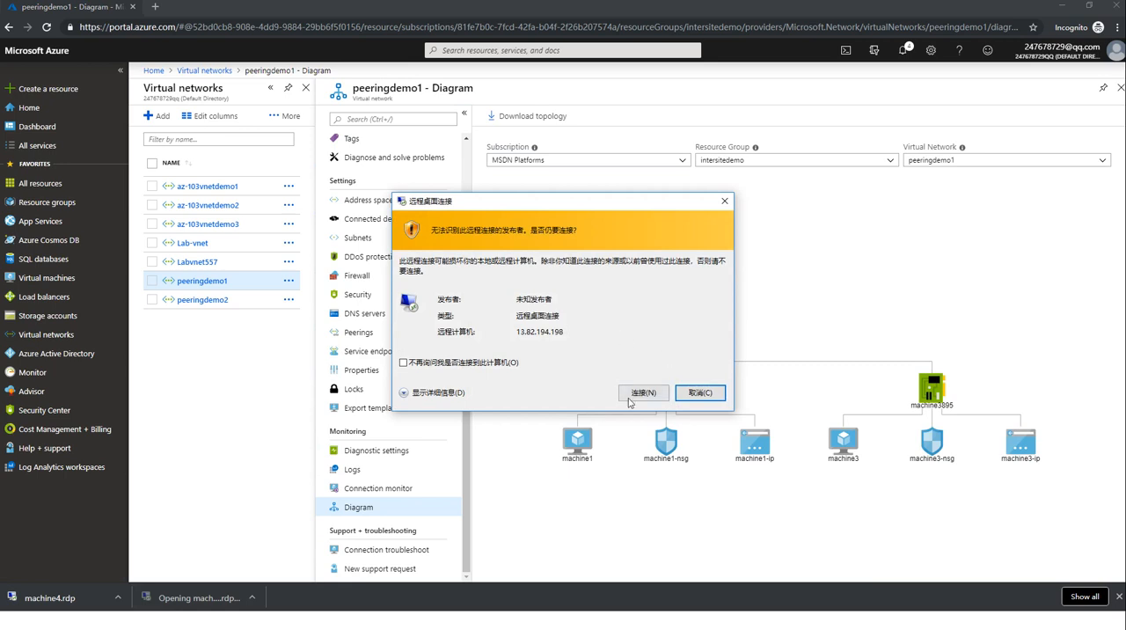
left_click(631, 393)
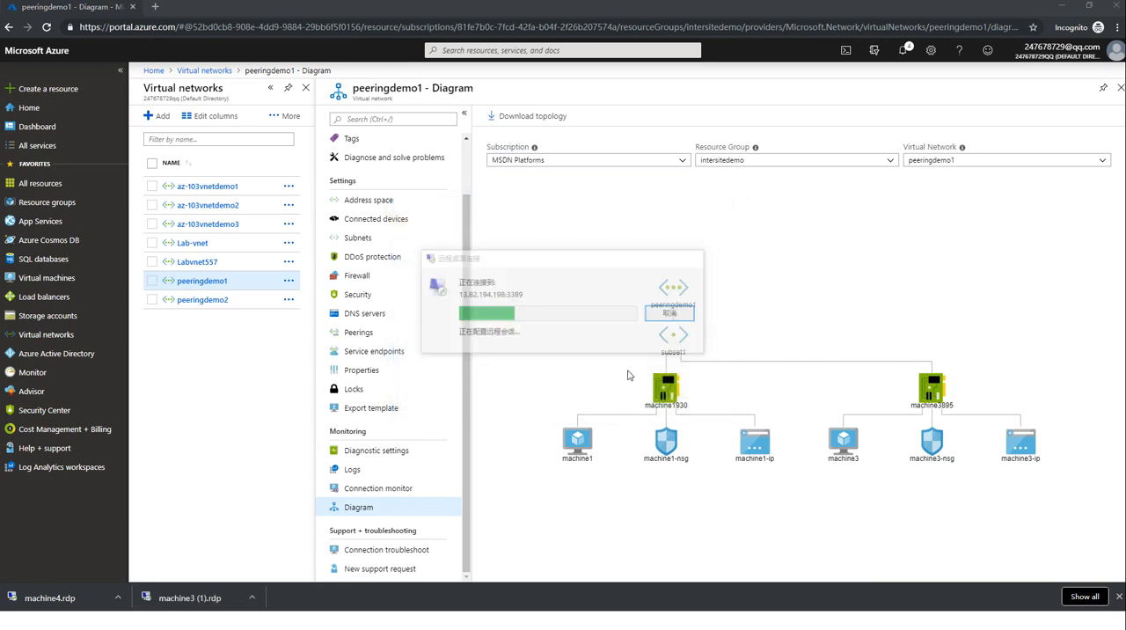
left_click(460, 362)
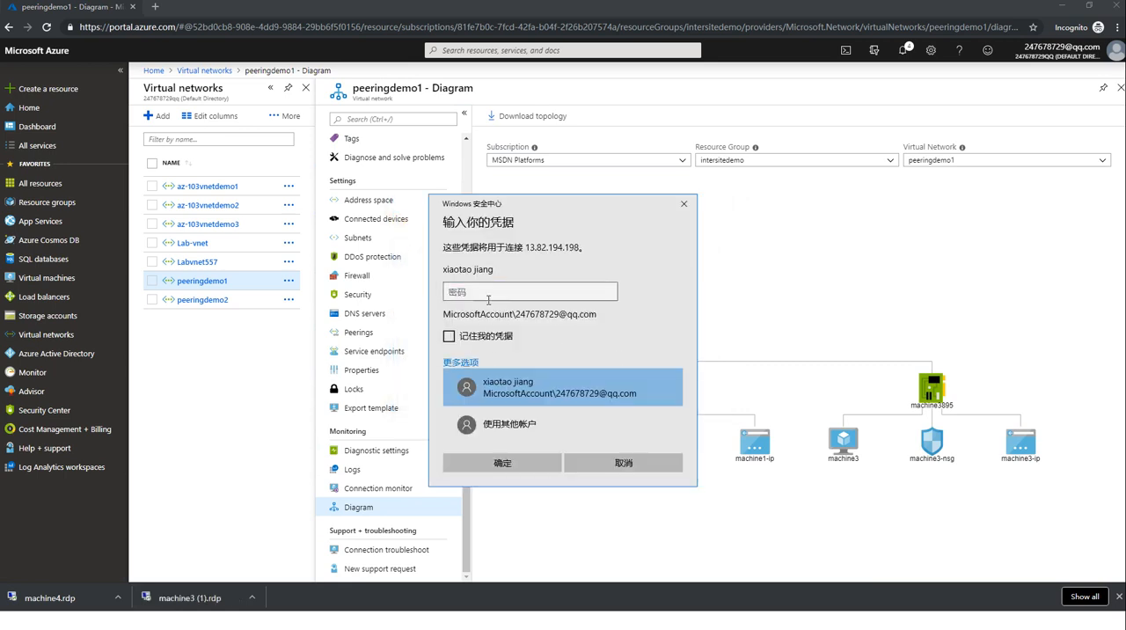
left_click(497, 423)
Sign in to machine3 with the administrator's user name and the account password, and accept its untrusted certificate.
type("jiang")
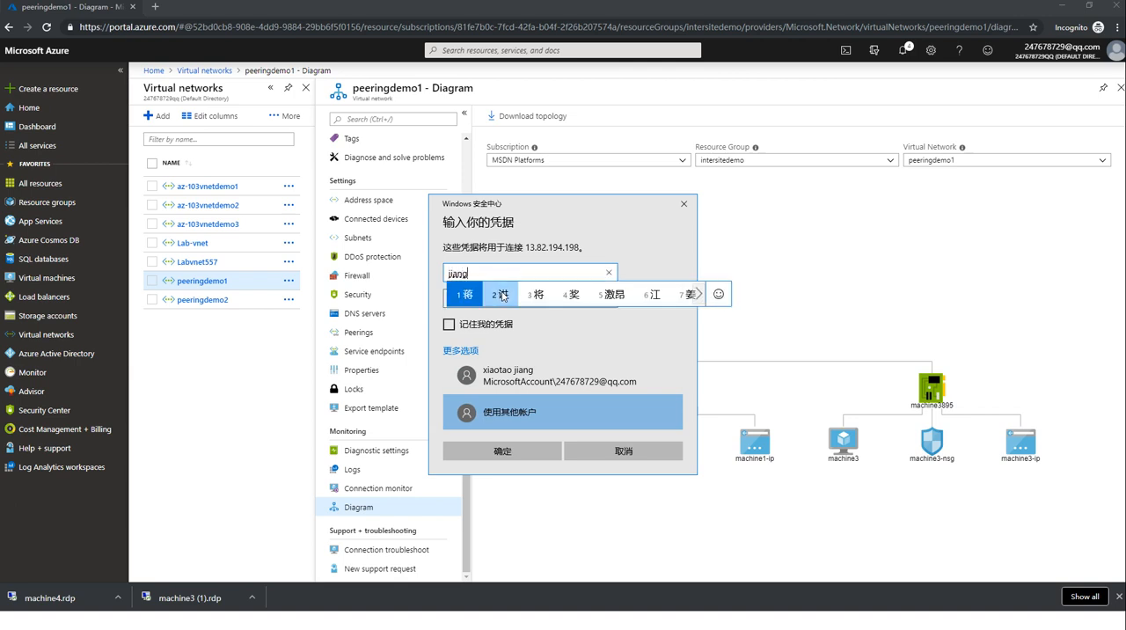
key("Return")
type("51")
key("Tab")
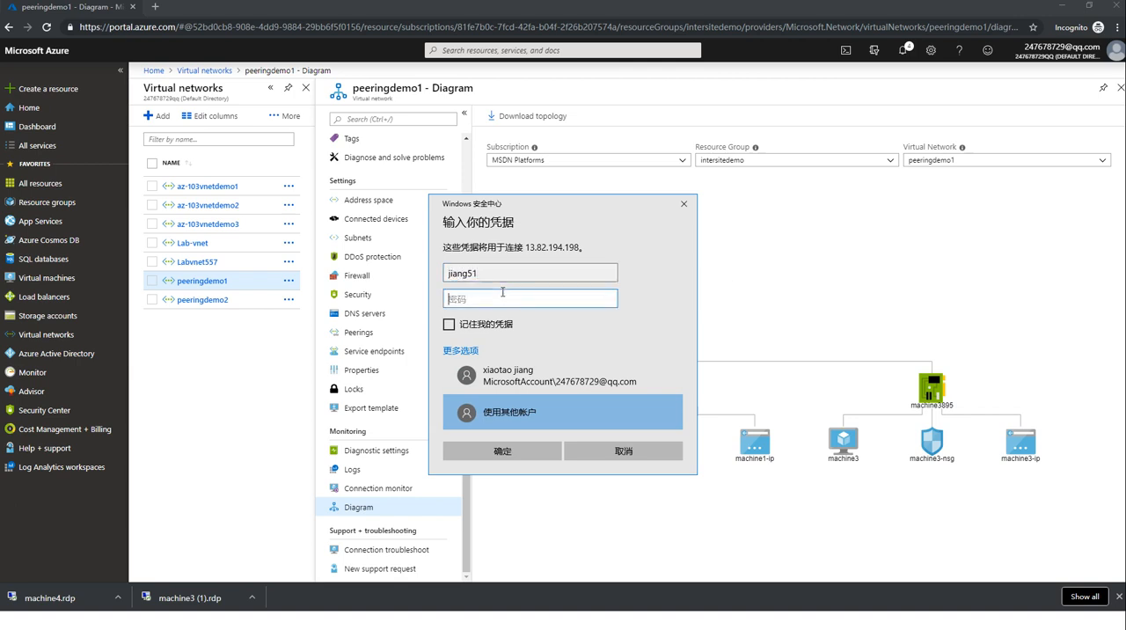
type("••")
key("Return")
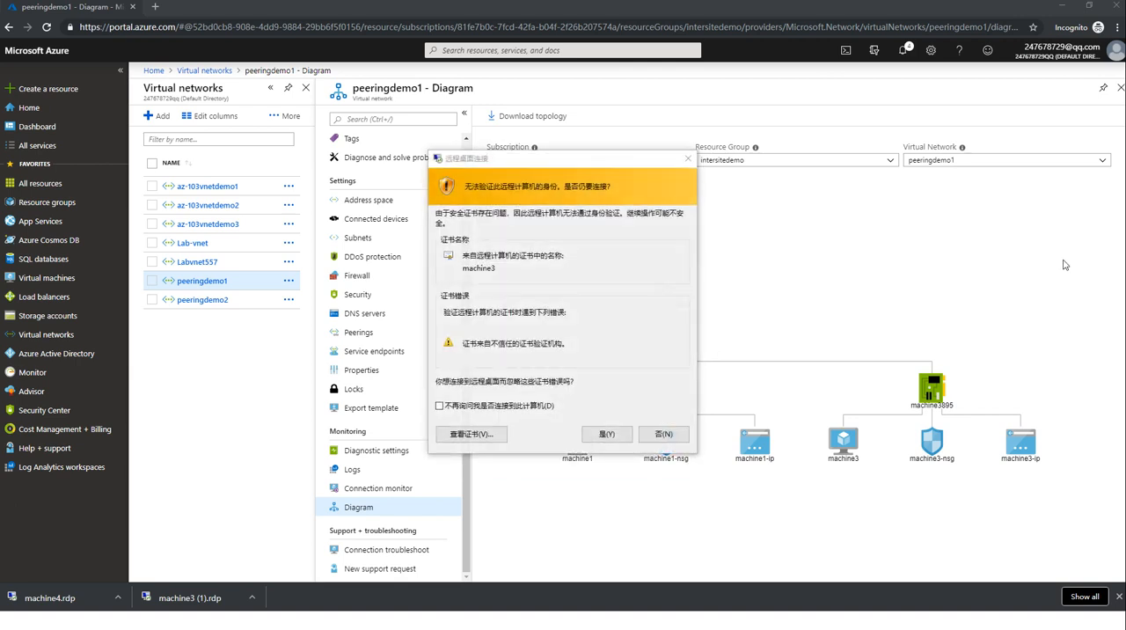
left_click(603, 434)
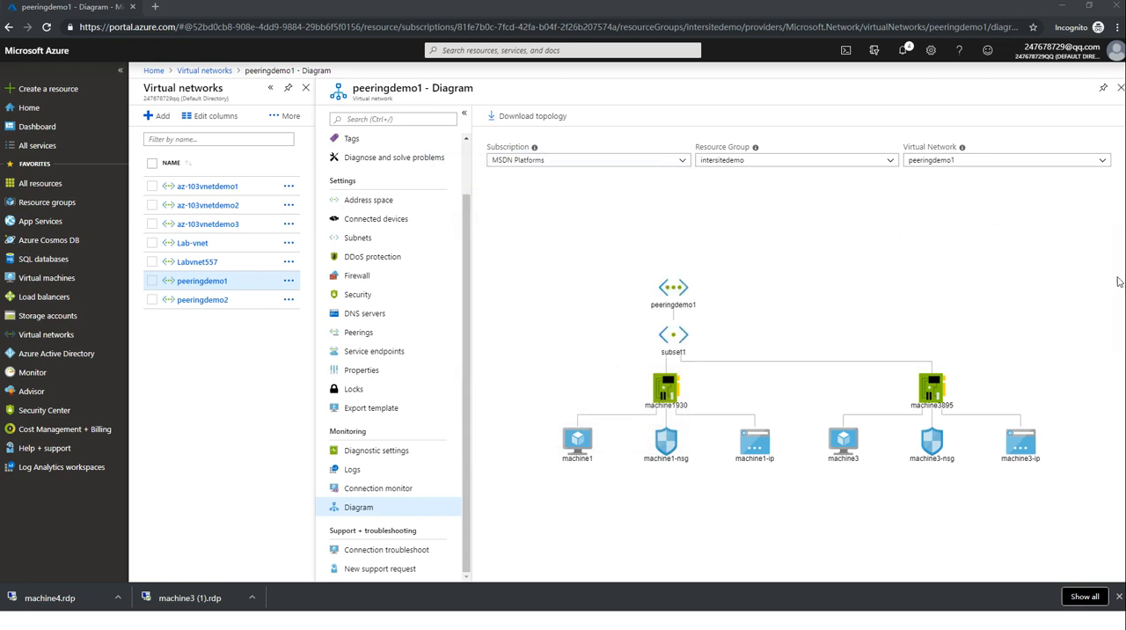
Start a remote desktop connection from machine4.rdp with further connection prompts turned off, and minimize the machine3 session.
left_click(62, 597)
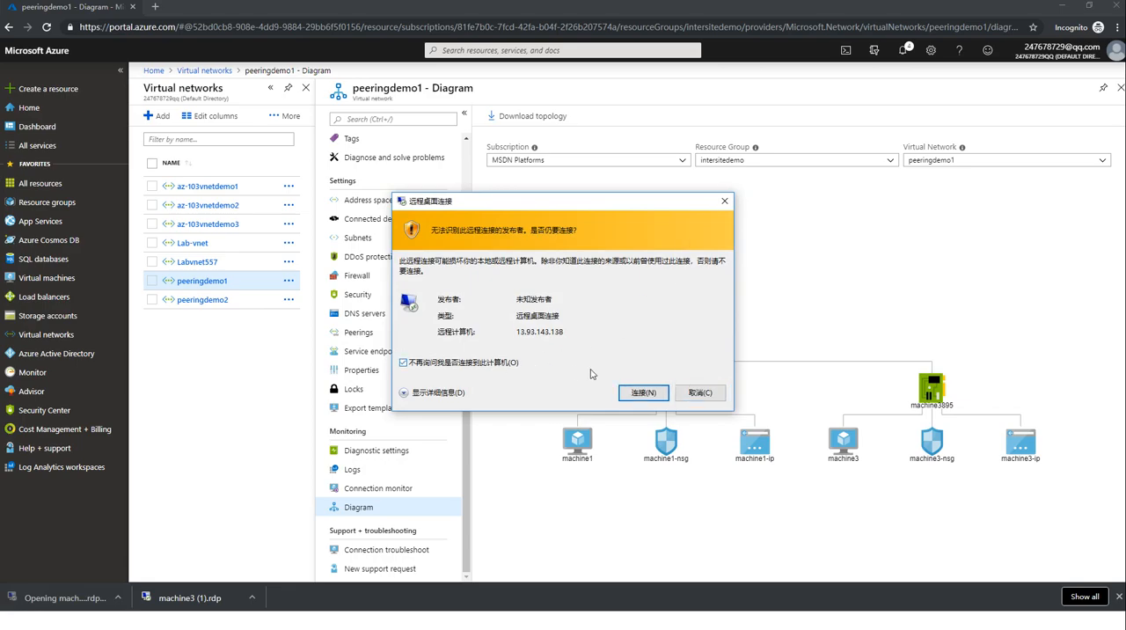
left_click(643, 391)
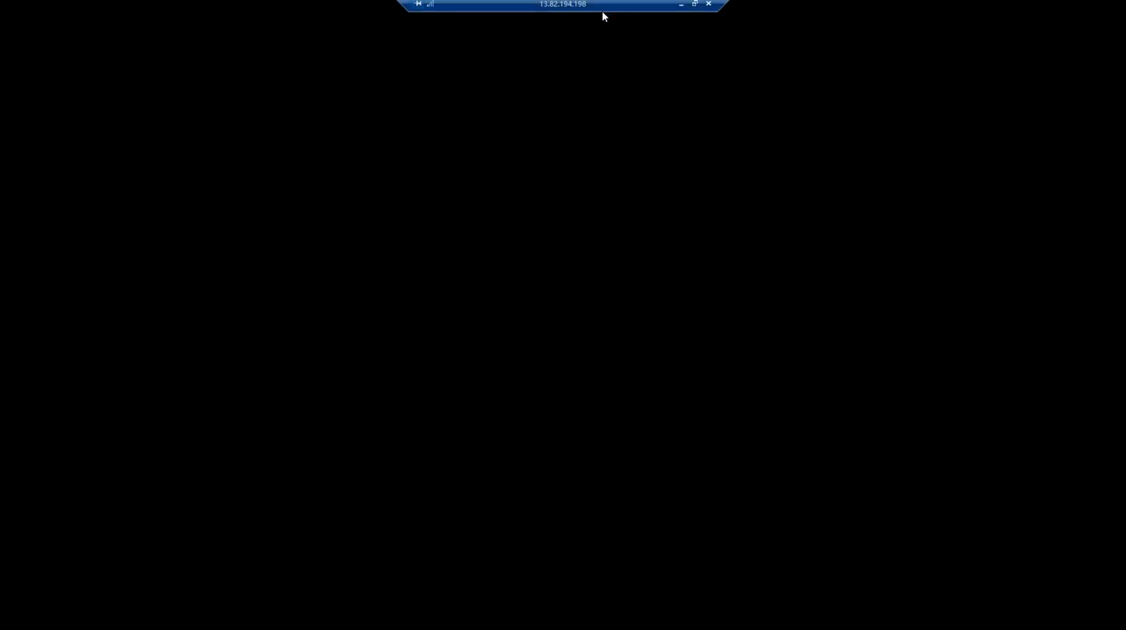
left_click(681, 5)
left_click(645, 394)
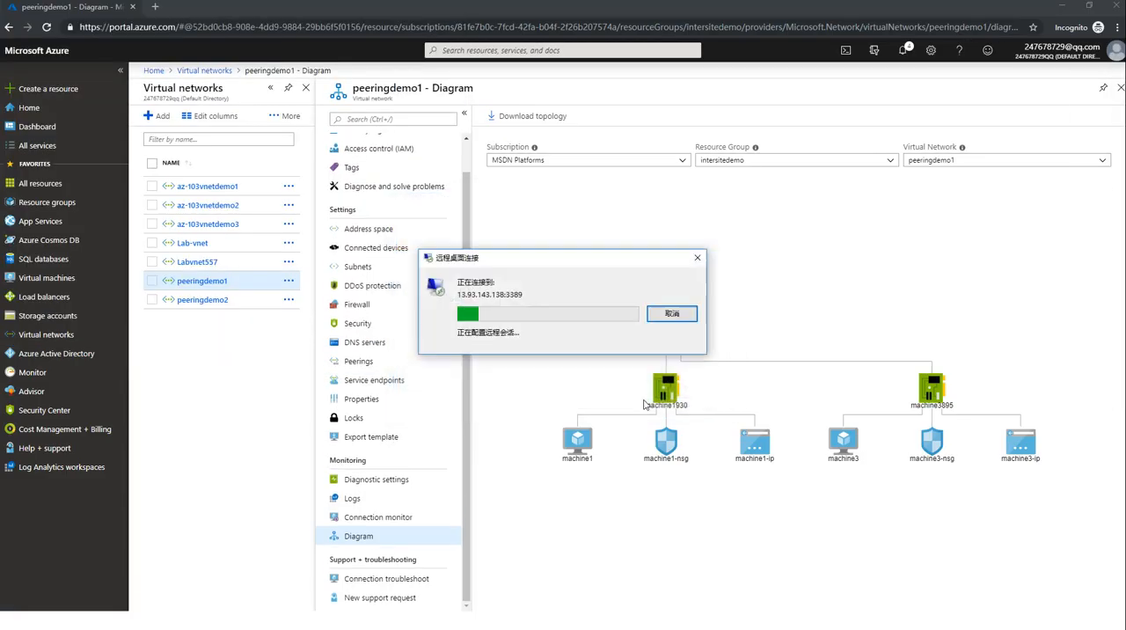
Sign in to machine4 with a different account's user name and password, and accept its certificate without being asked again.
left_click(449, 359)
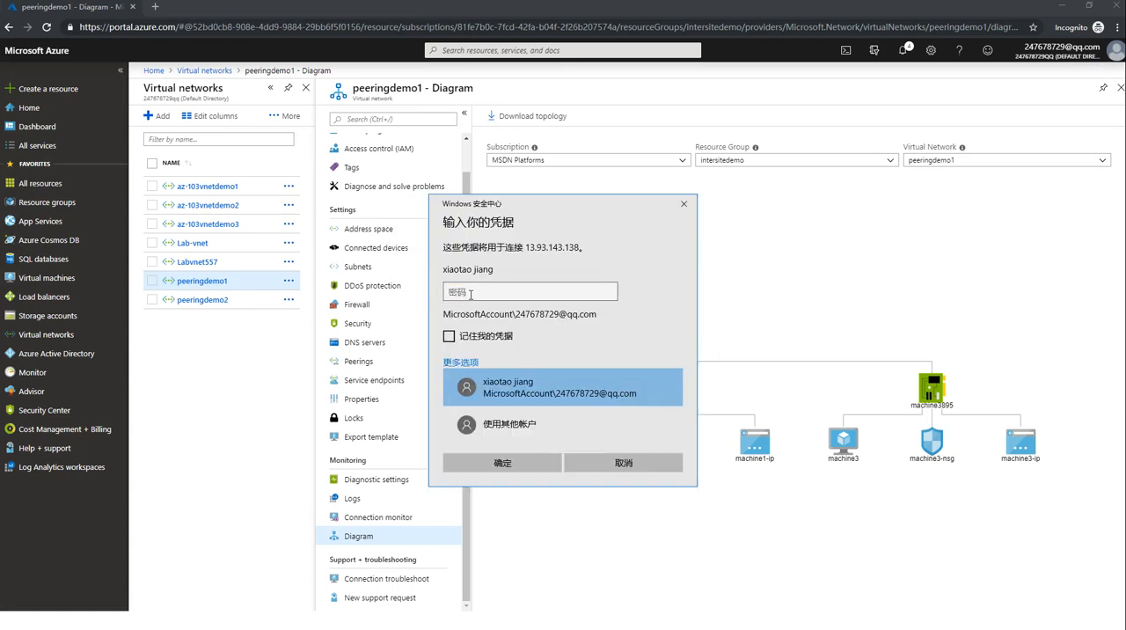
left_click(492, 423)
type("jiang51")
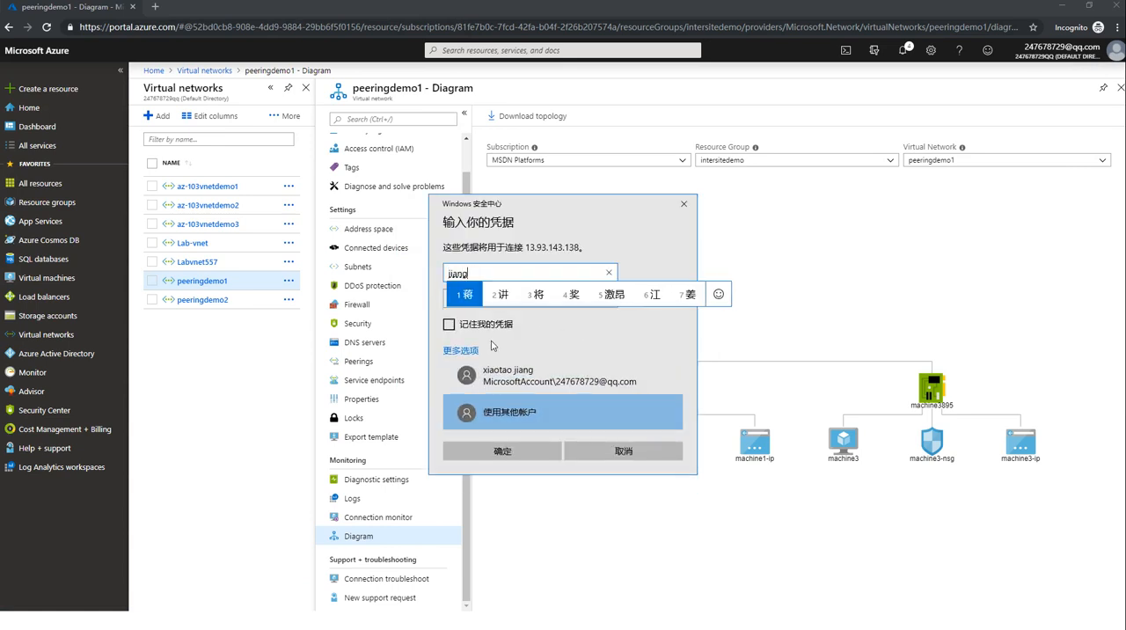
key("Tab")
type("••")
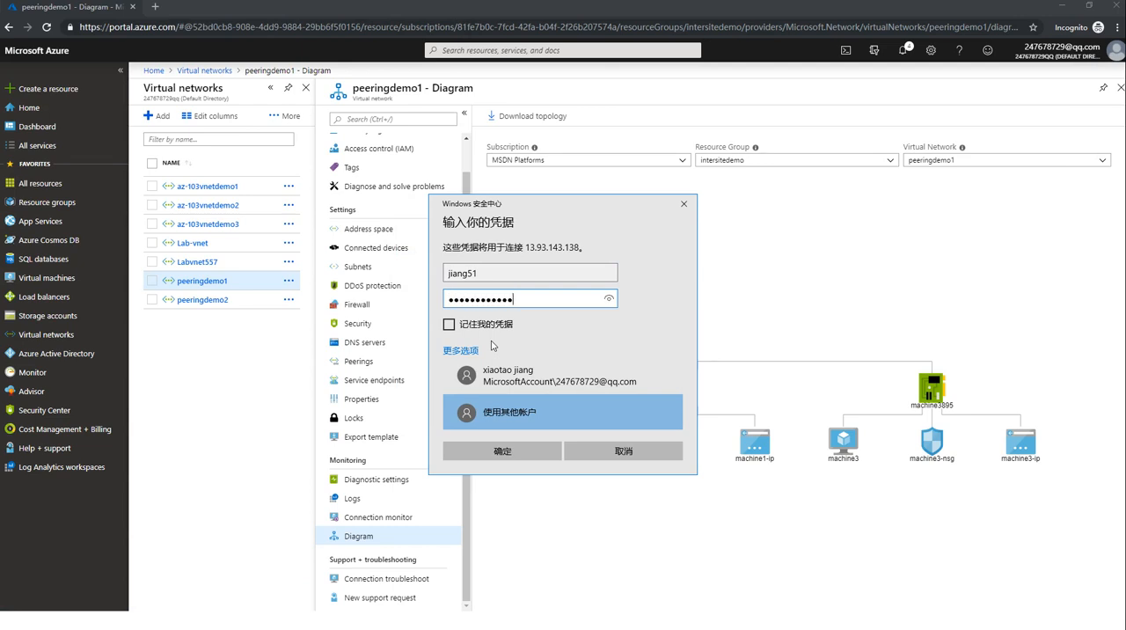
left_click(509, 451)
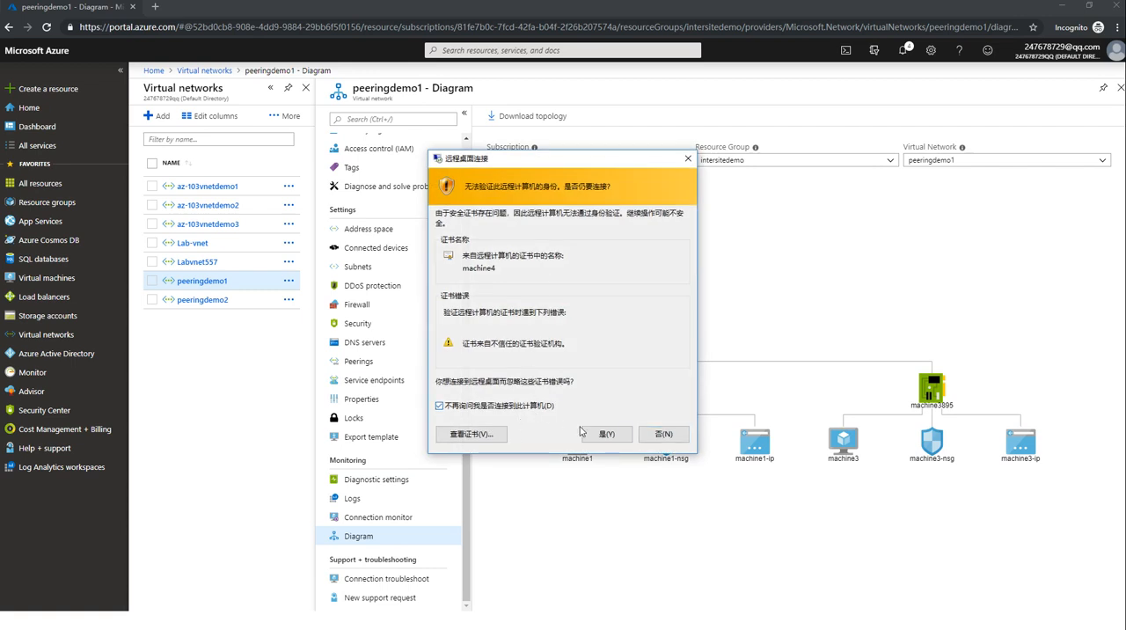
left_click(606, 434)
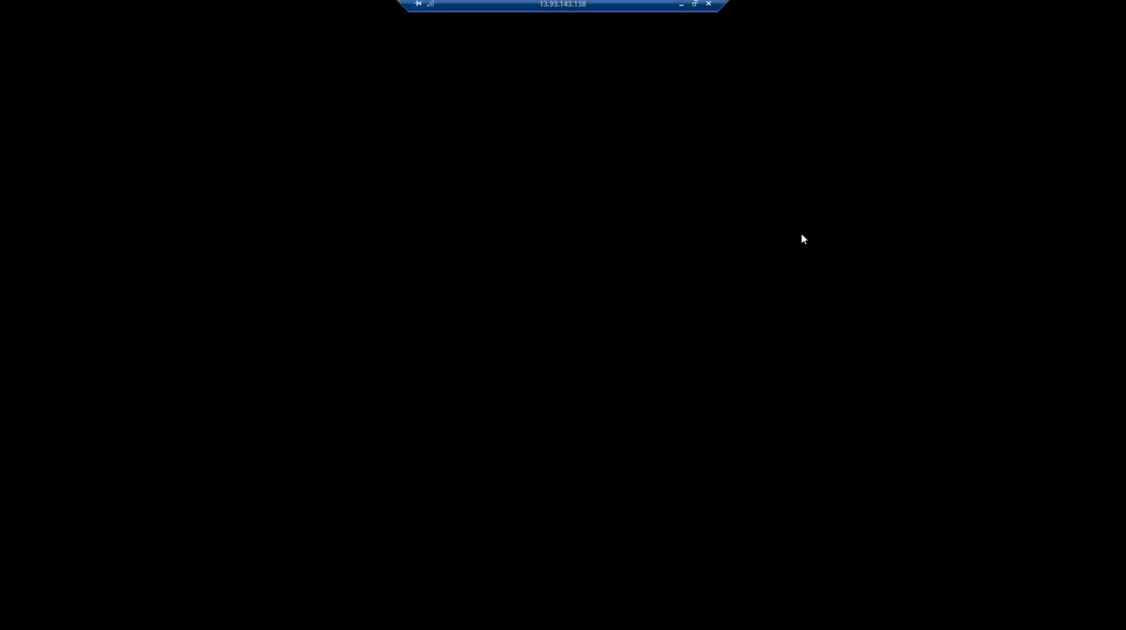
Minimize the machine4 session and copy machine4's private IP address from its overview in the Azure portal.
left_click(681, 4)
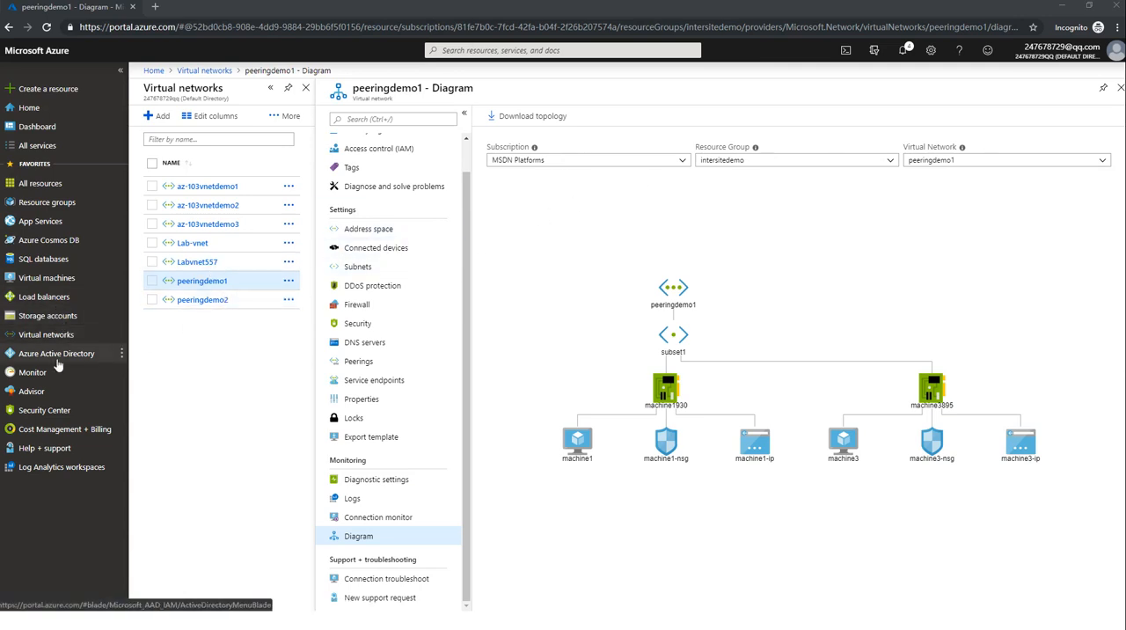
left_click(54, 278)
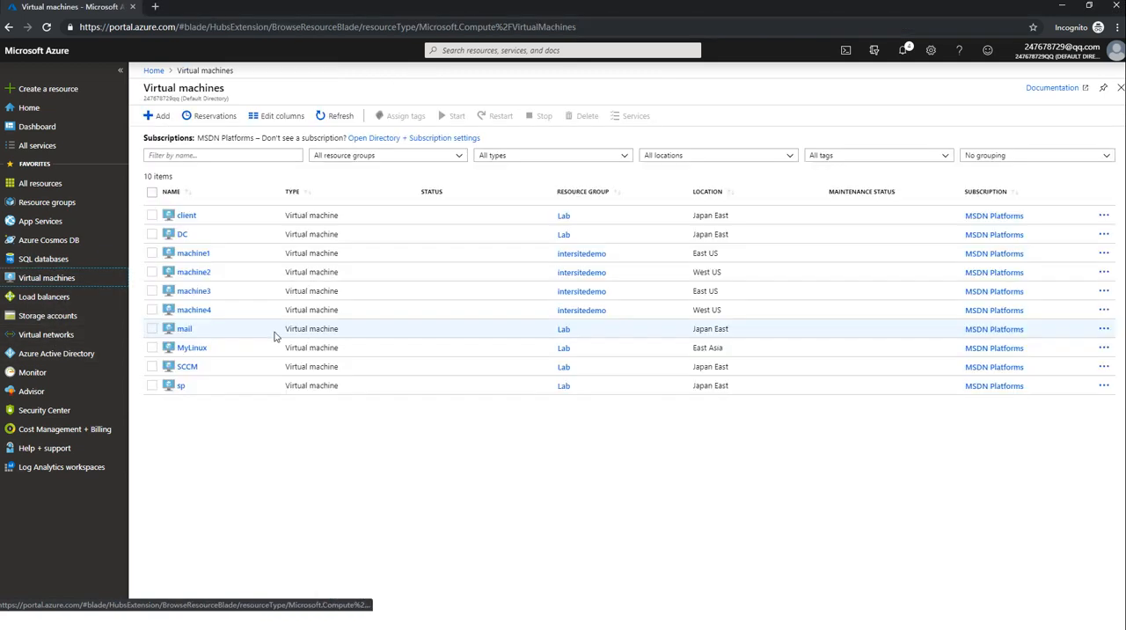
left_click(238, 311)
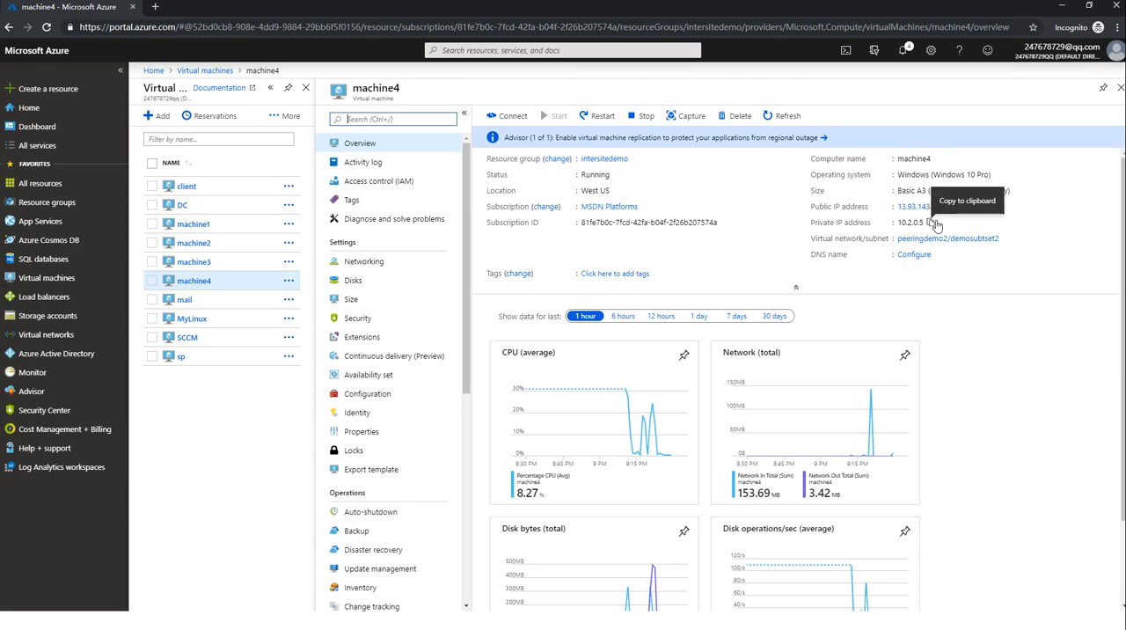
left_click(932, 223)
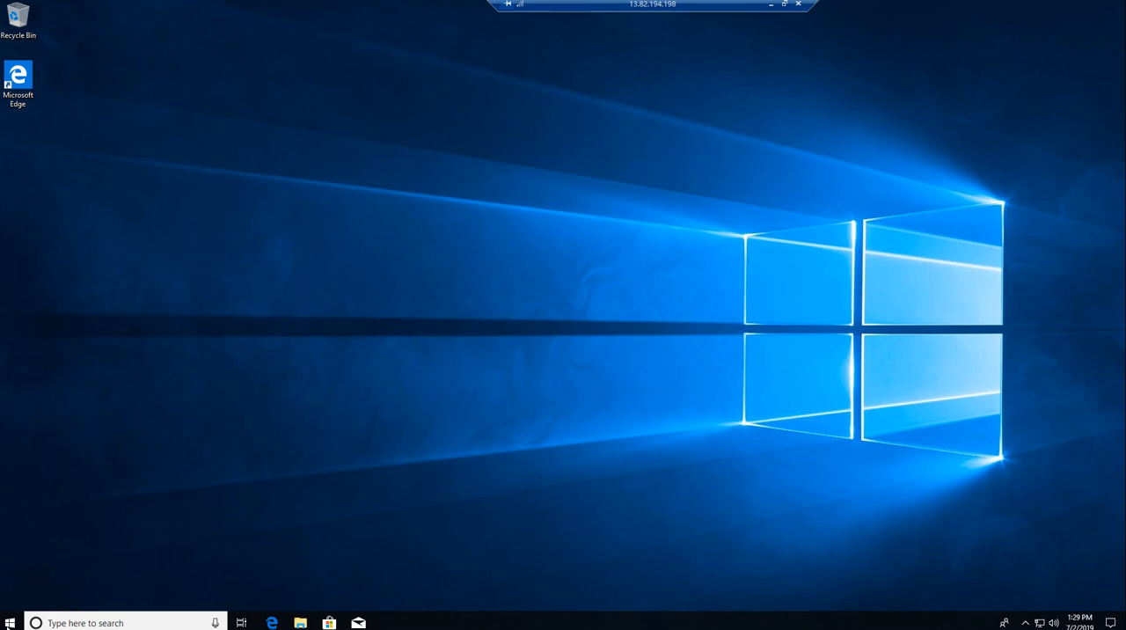
In the machine3 session, open Command Prompt as administrator and ping machine4's private address 10.2.0.5.
left_click(13, 622)
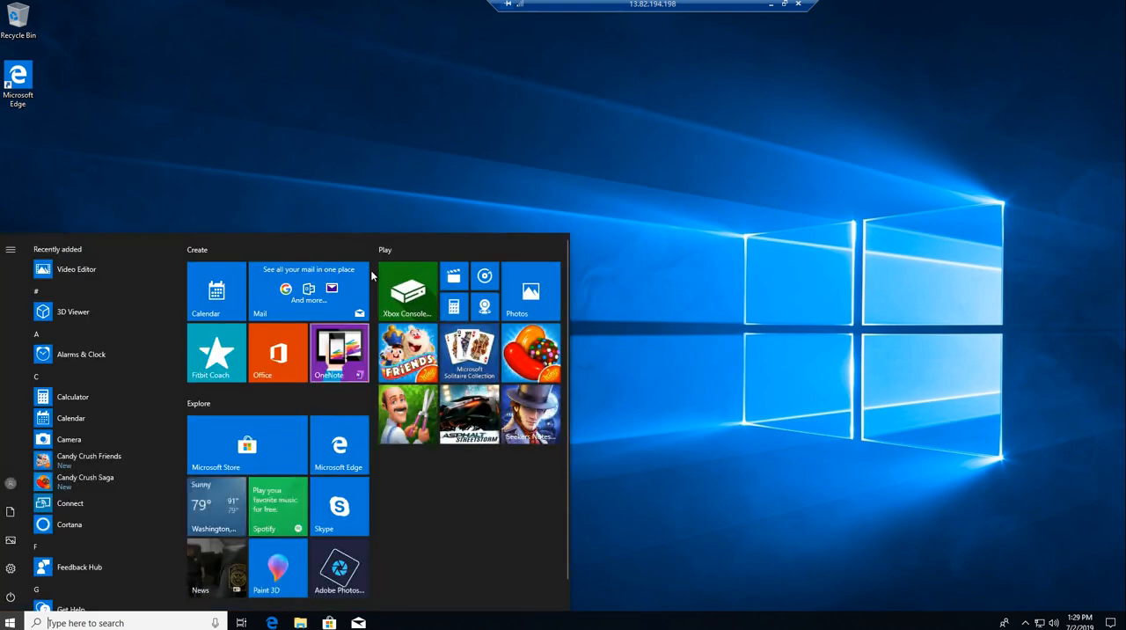
type("cmd")
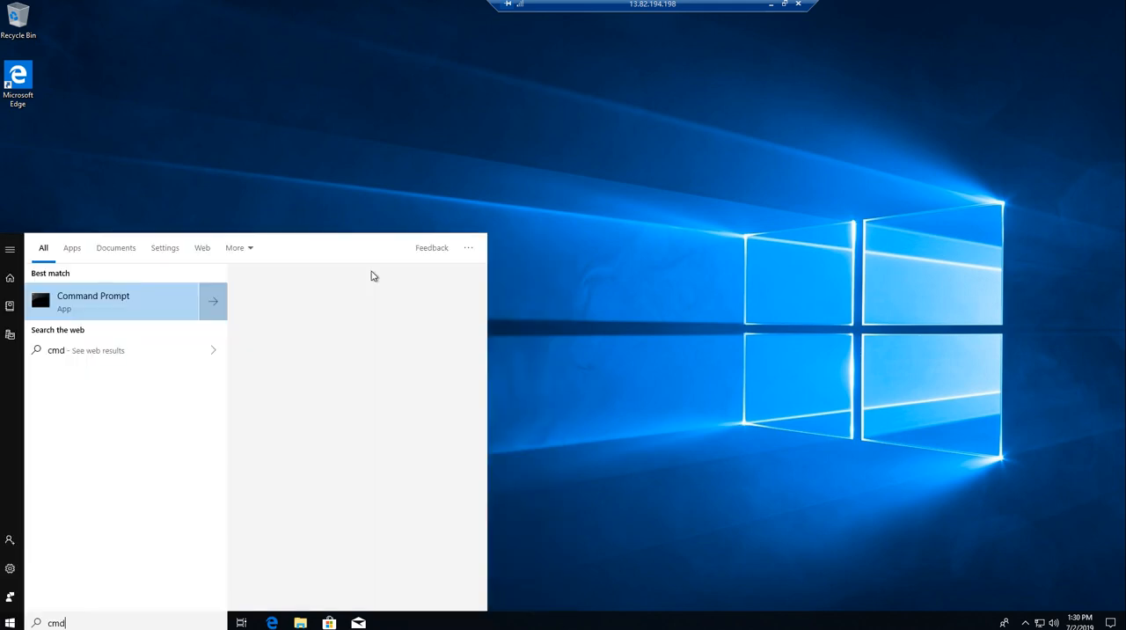
key("ctrl+shift+Return")
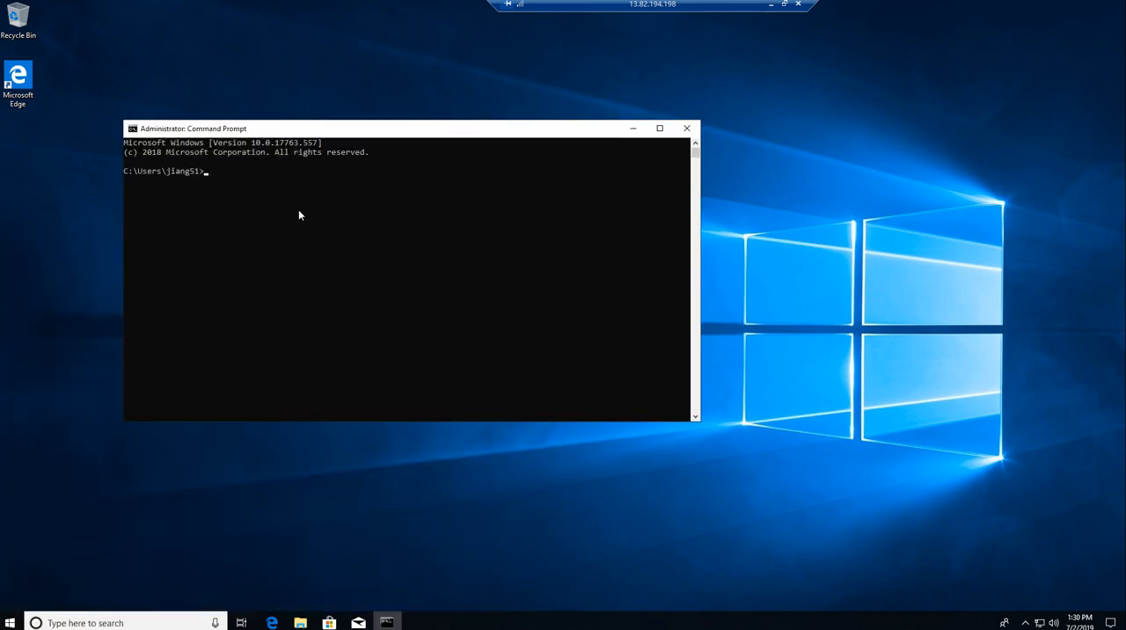
type("ping 10.2.0.5")
key("Return")
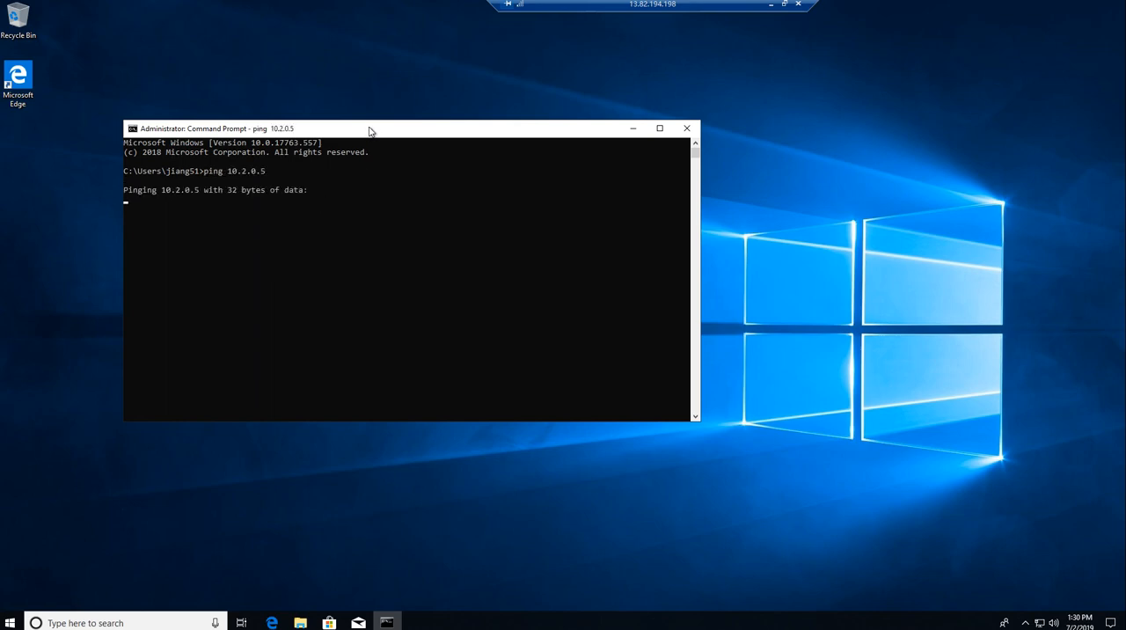
Move the Command Prompt window aside on the machine3 desktop and repeat the ping to 10.2.0.5.
left_click_drag(447, 132, 696, 129)
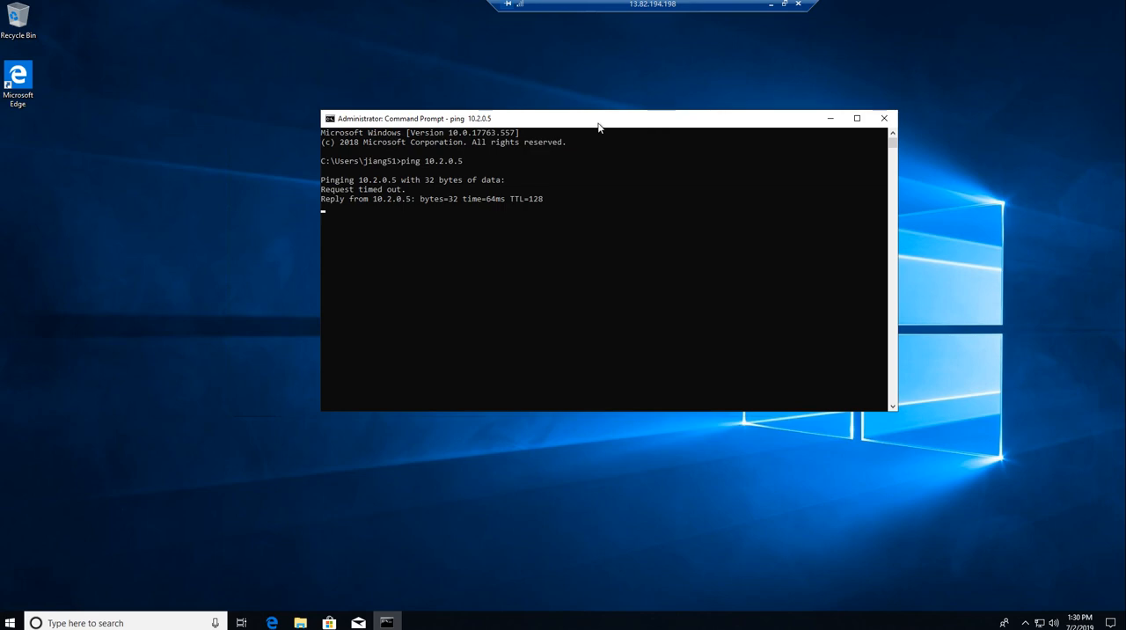
left_click_drag(679, 120, 708, 131)
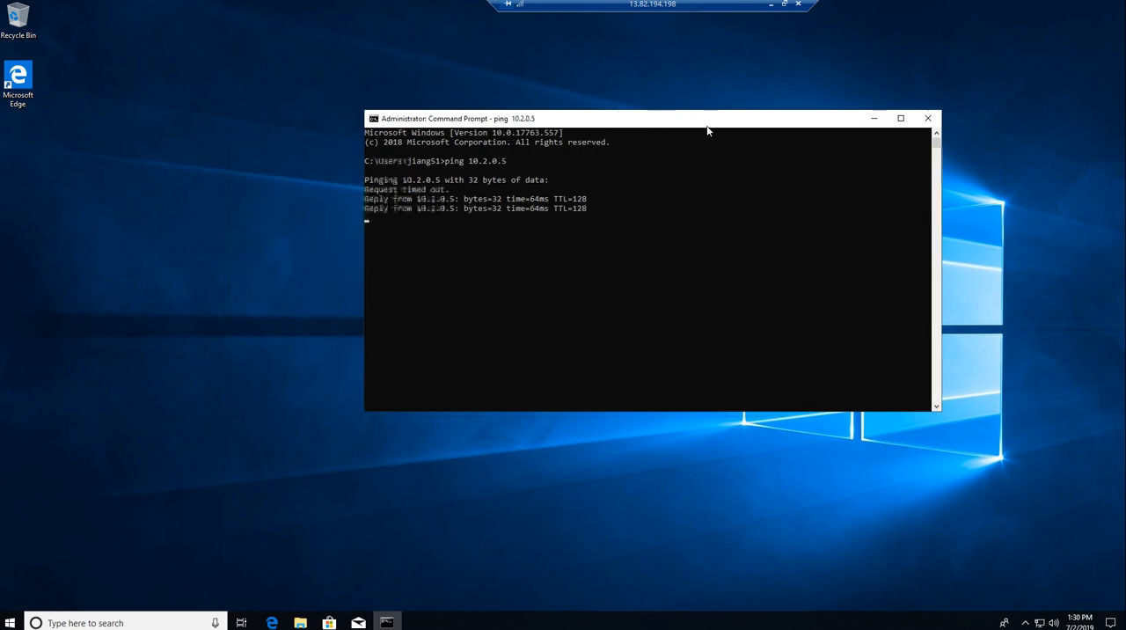
left_click_drag(634, 136, 770, 130)
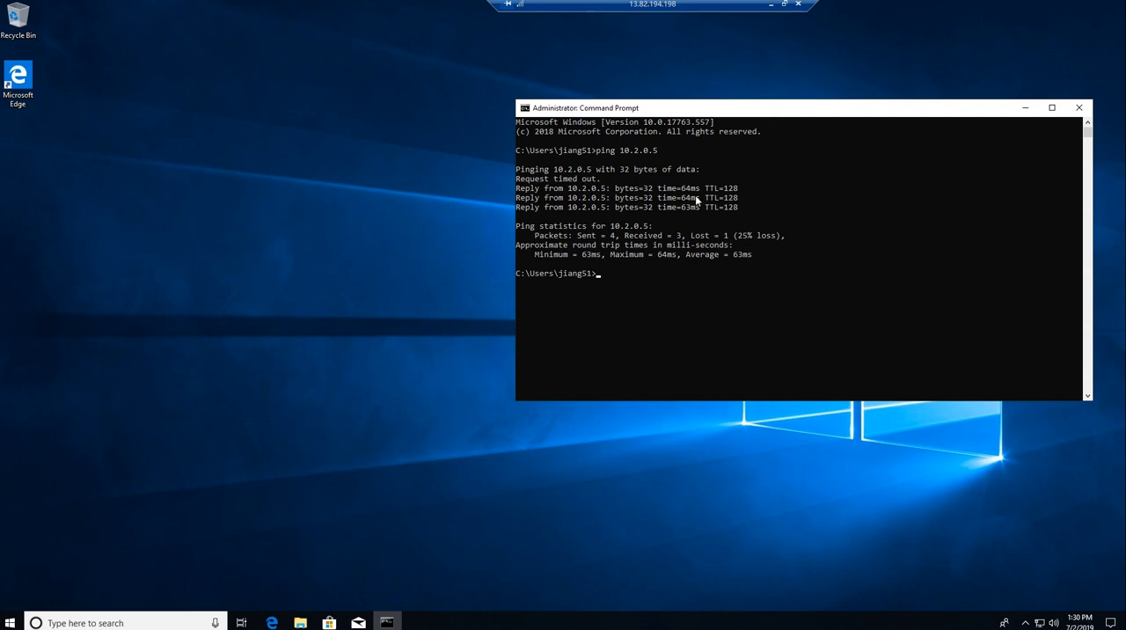
key("Up")
key("Return")
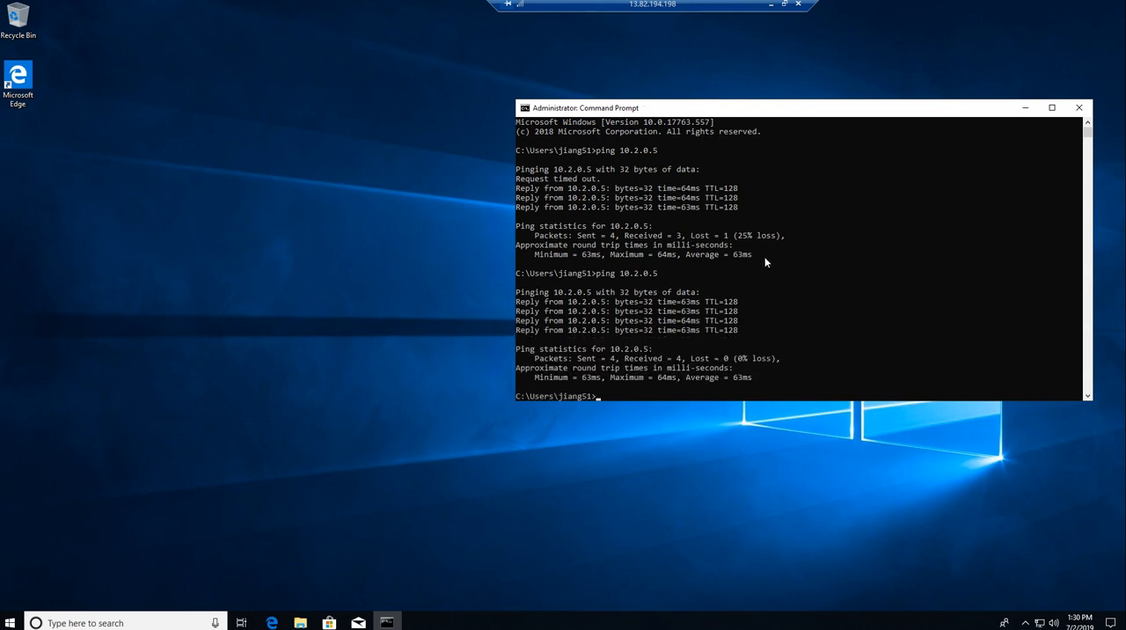
Minimize the machine3 session and copy machine3's private IP address from its overview in the Azure portal.
left_click(771, 4)
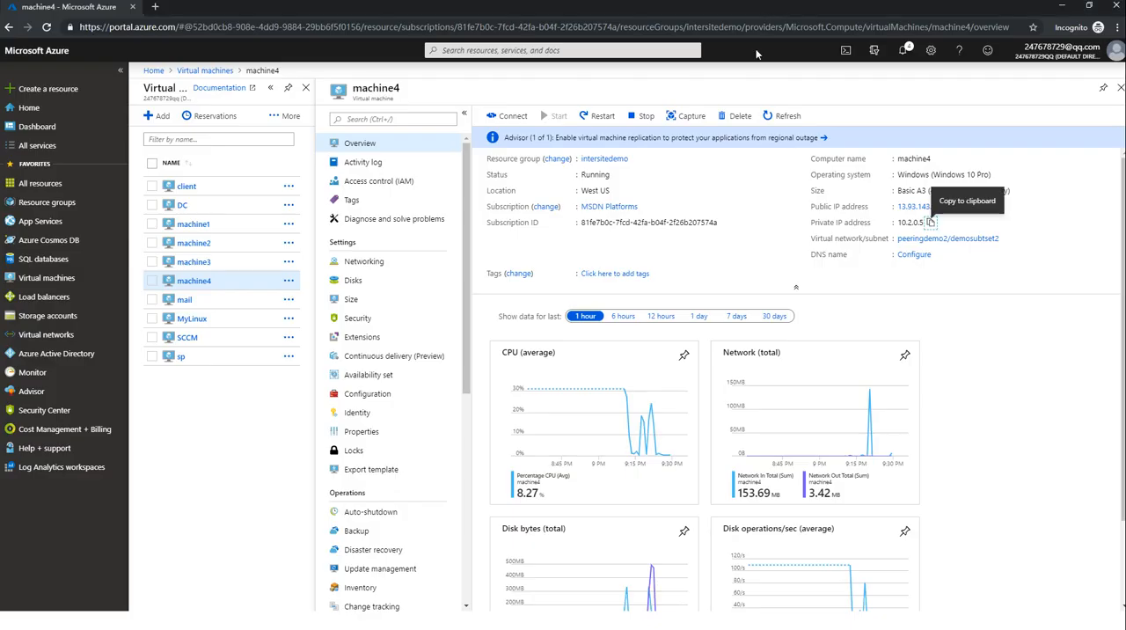
left_click(1118, 89)
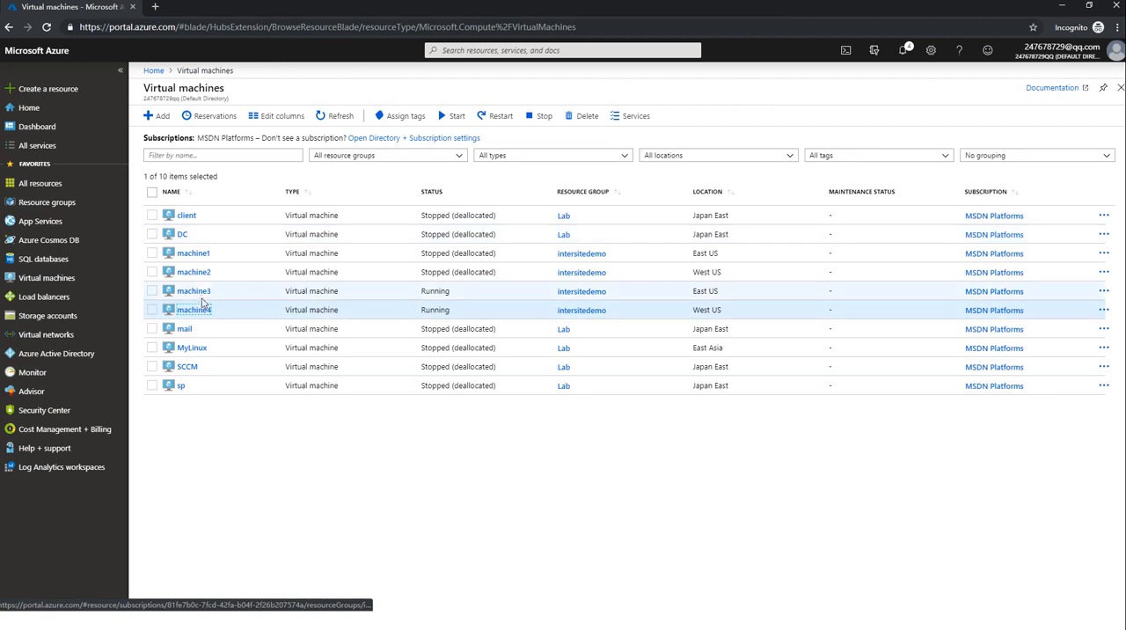
left_click(197, 297)
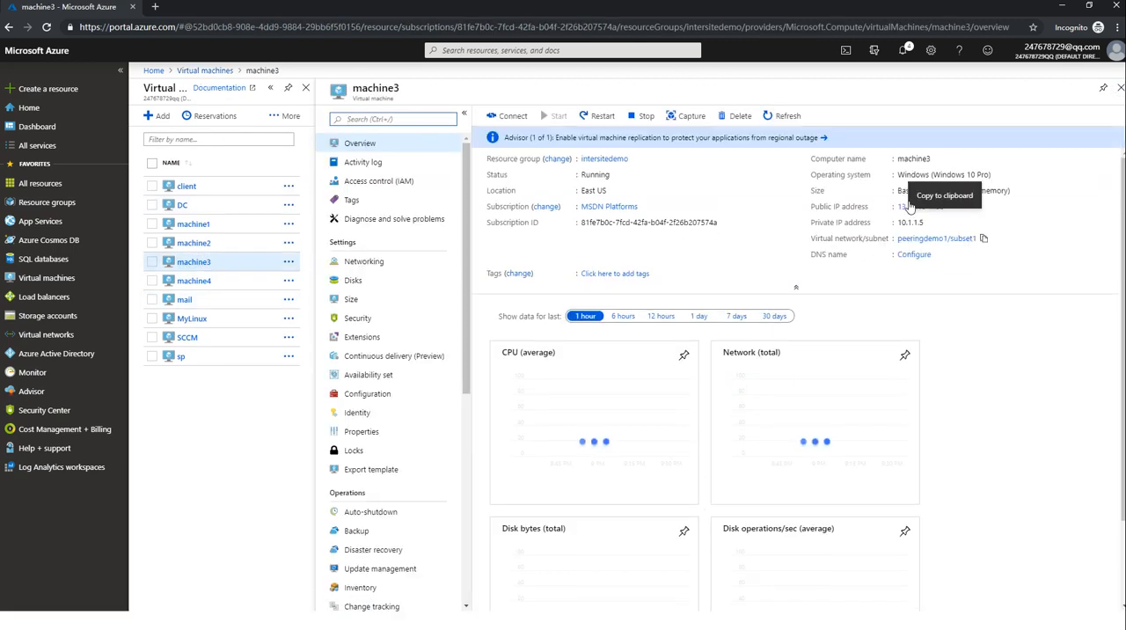
left_click(931, 224)
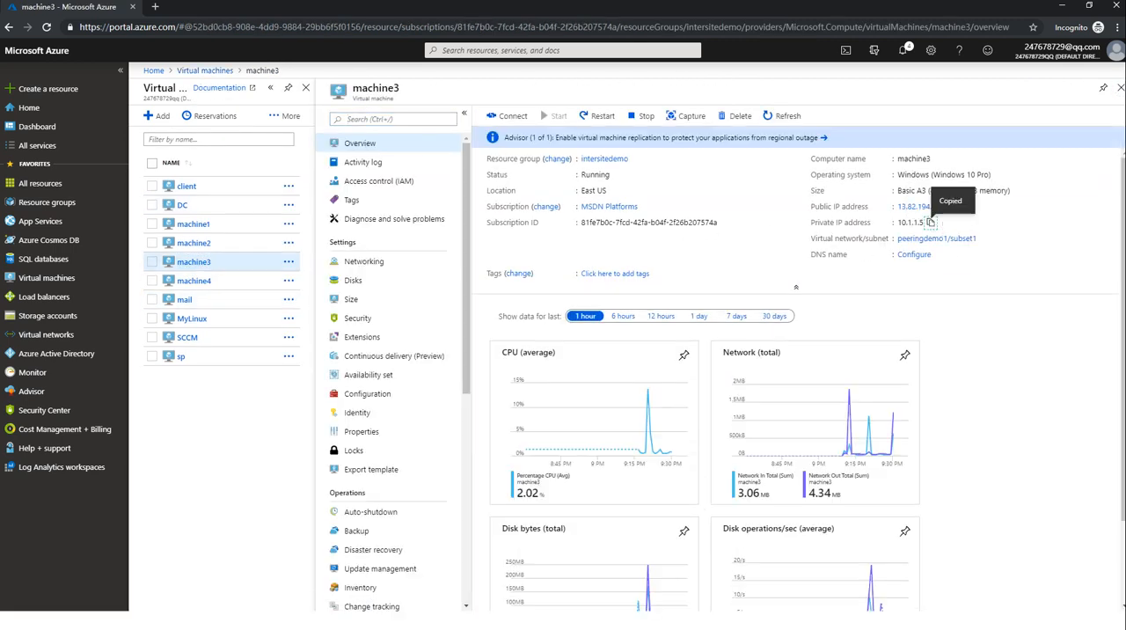
Switch to the machine4 session and open Command Prompt as administrator.
left_click_drag(1125, 121, 656, 121)
double_click(656, 120)
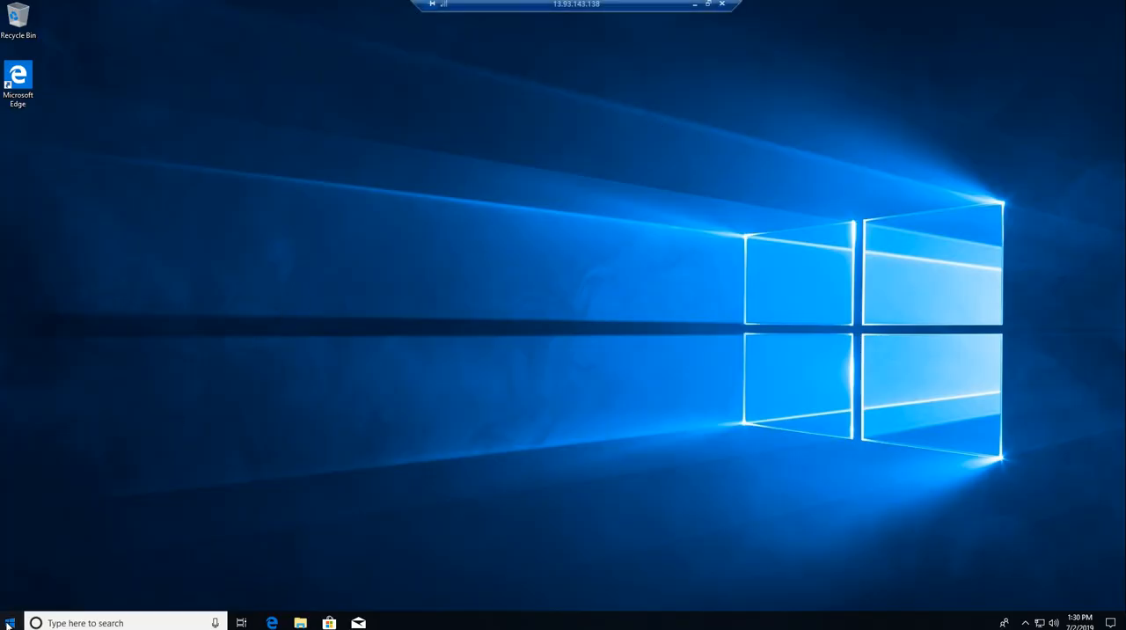
left_click(9, 623)
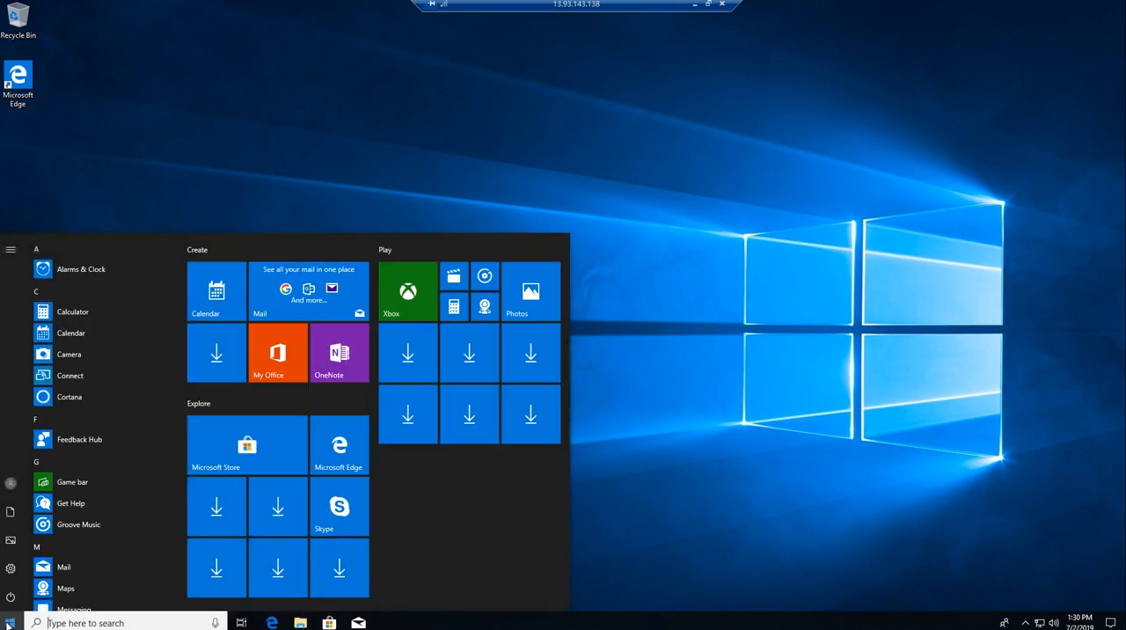
type("c")
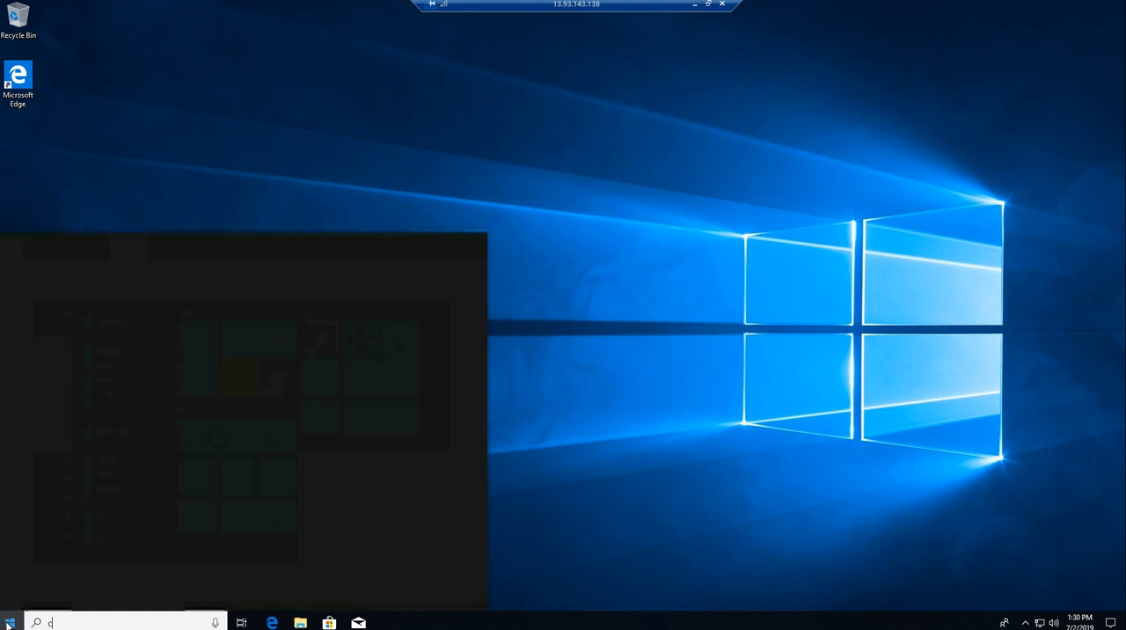
type("m")
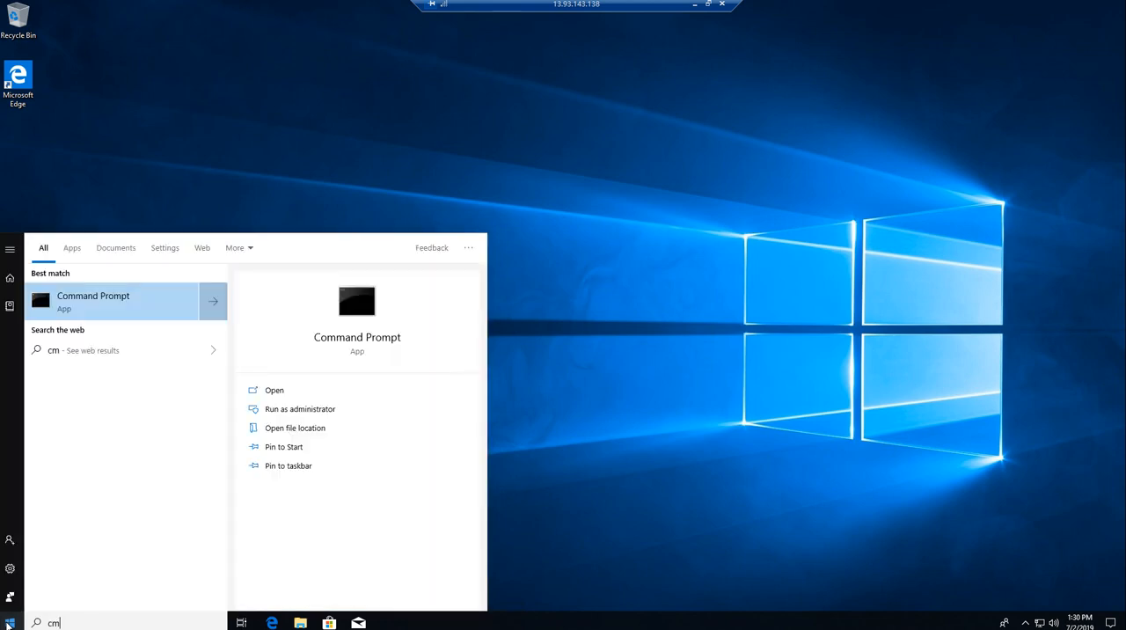
key("ctrl+shift+Return")
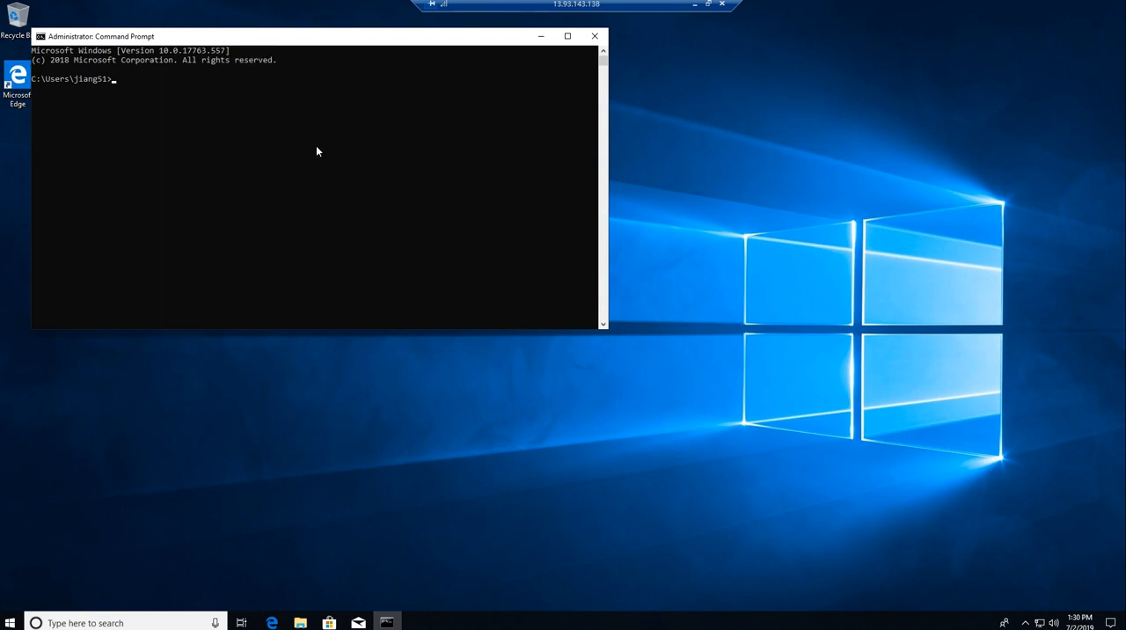
Ping machine3's private address 10.1.1.5 from machine4 and move the Command Prompt window toward the middle of the desktop.
type("ping 10.1.1.5")
key("Return")
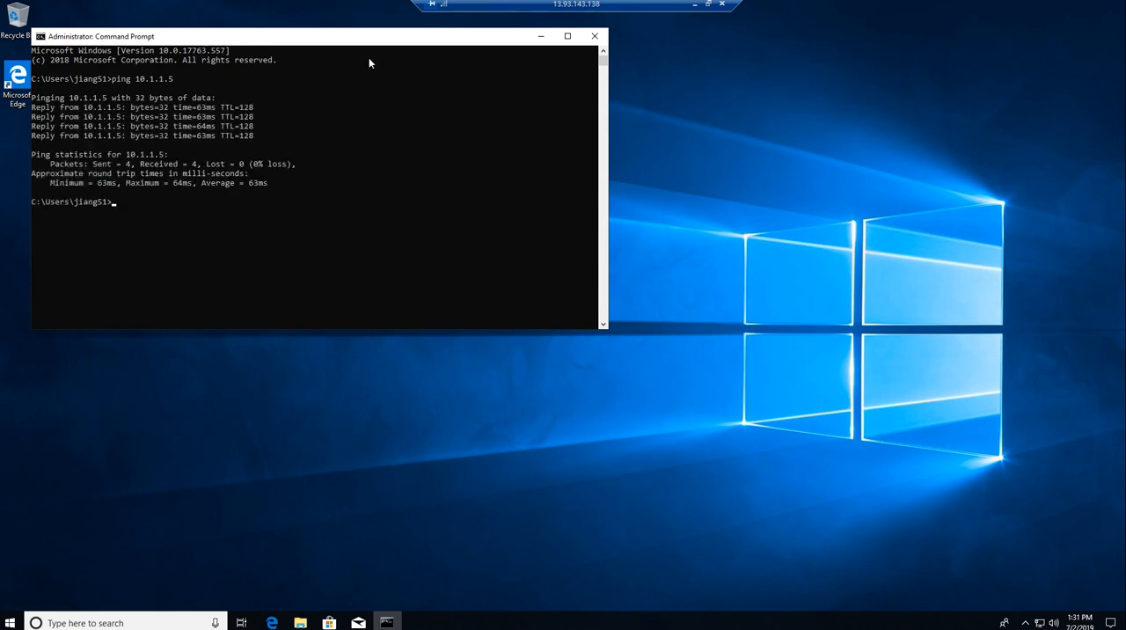
left_click_drag(380, 45, 416, 45)
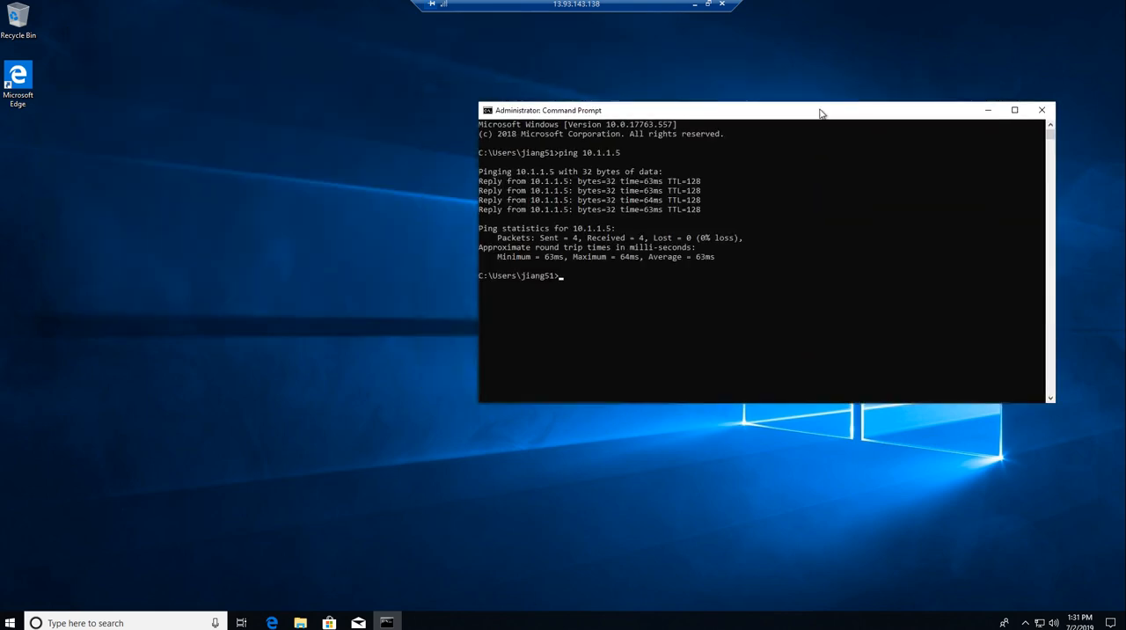
Disconnect the remote desktop sessions of machine4 and machine3, confirming each disconnection.
left_click_drag(649, 11, 704, 12)
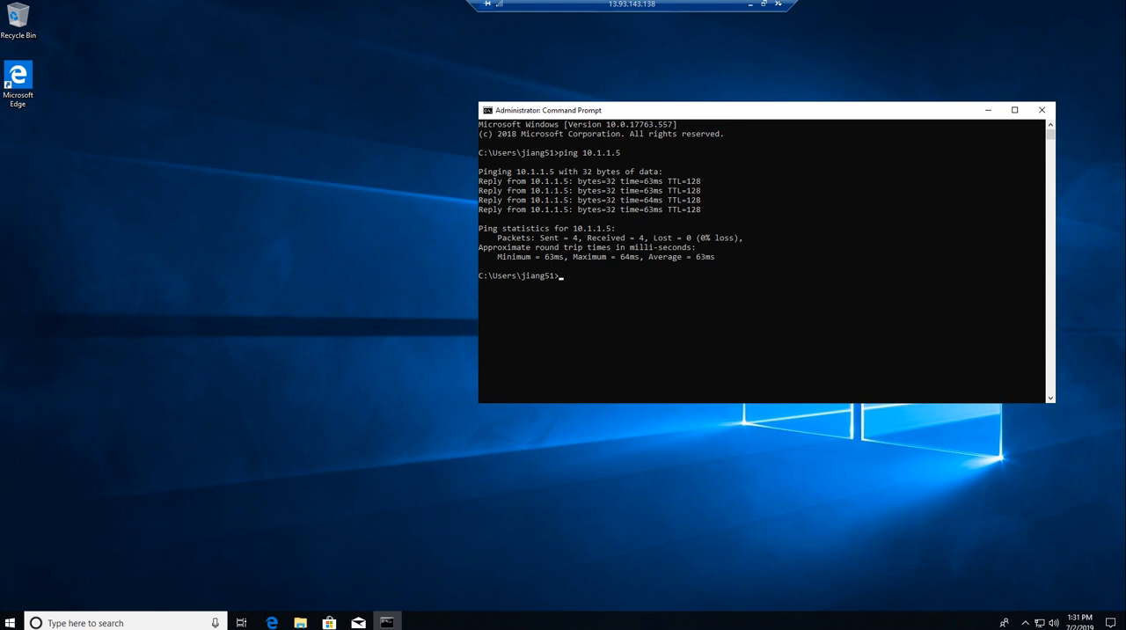
left_click(777, 3)
left_click(591, 332)
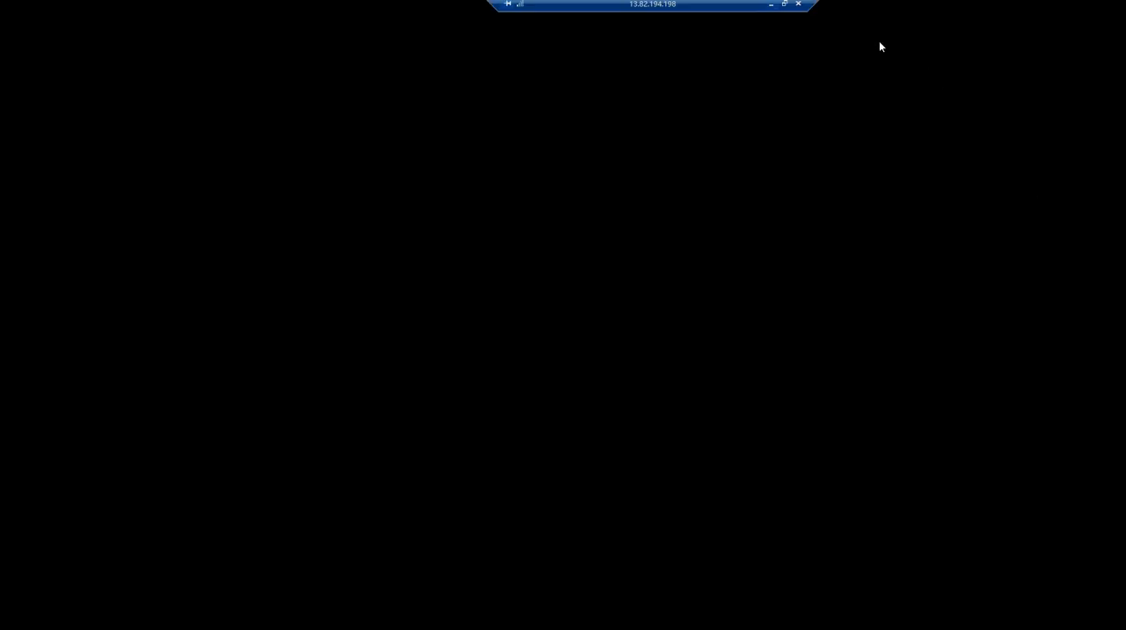
left_click(798, 3)
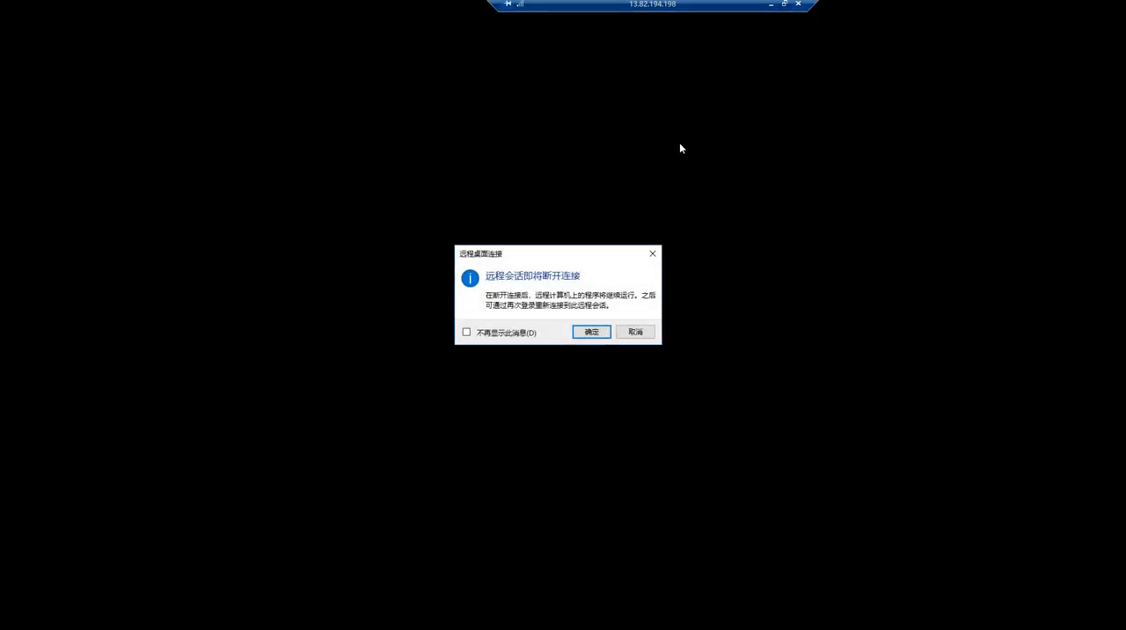
left_click(591, 331)
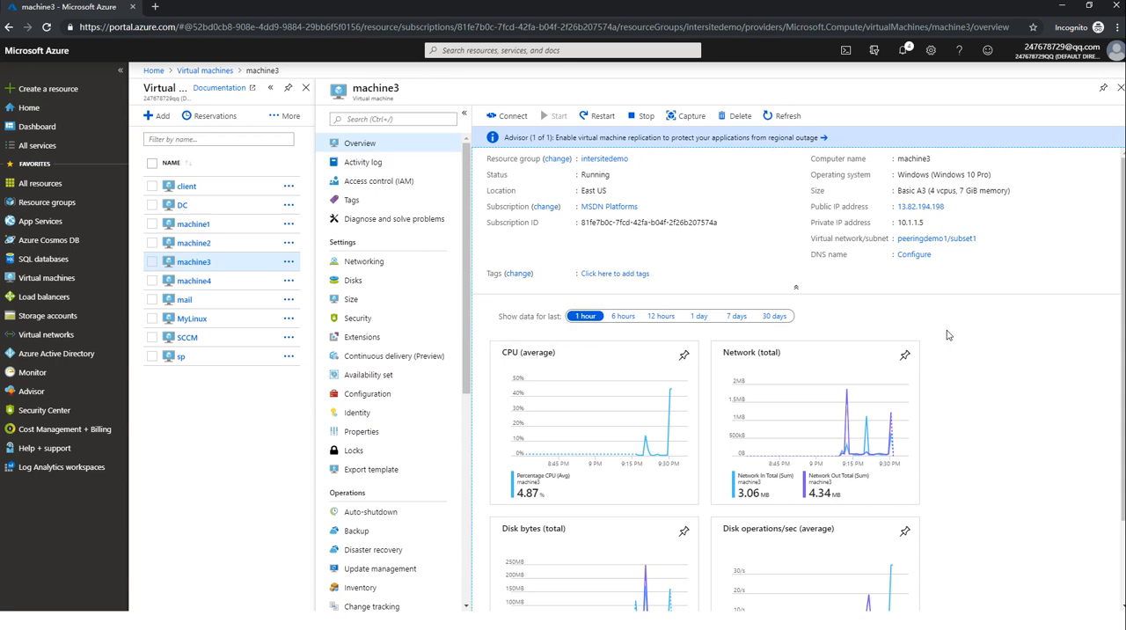
Return to the virtual machines list and stop machine3 and machine4 together, confirming the stop.
left_click(1120, 88)
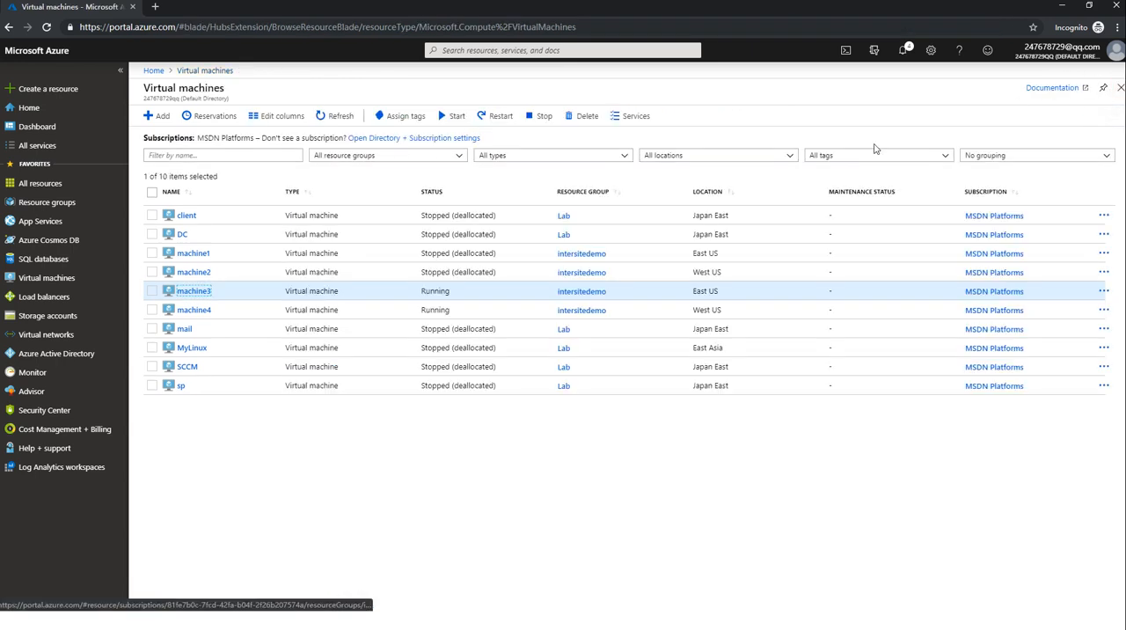
left_click(151, 290)
left_click(151, 310)
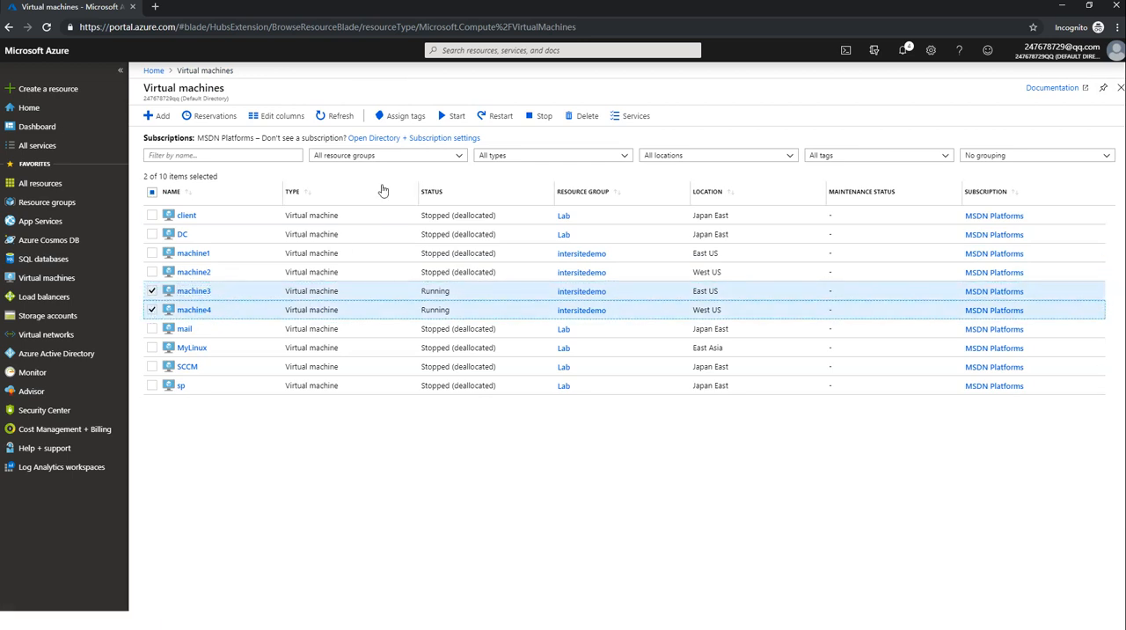
left_click(540, 116)
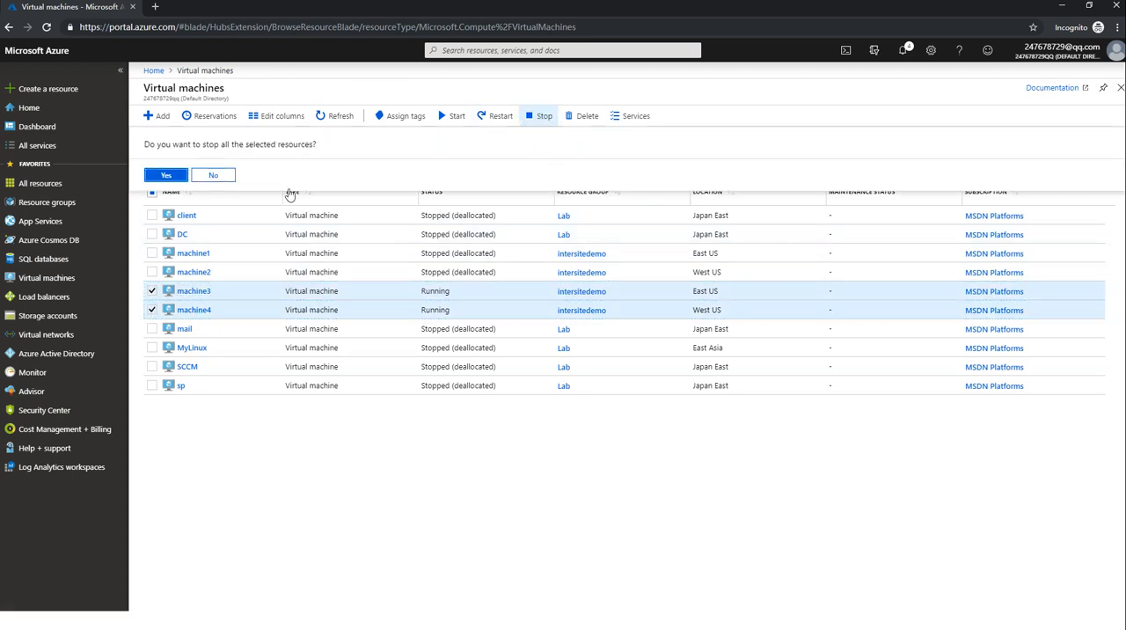
left_click(171, 176)
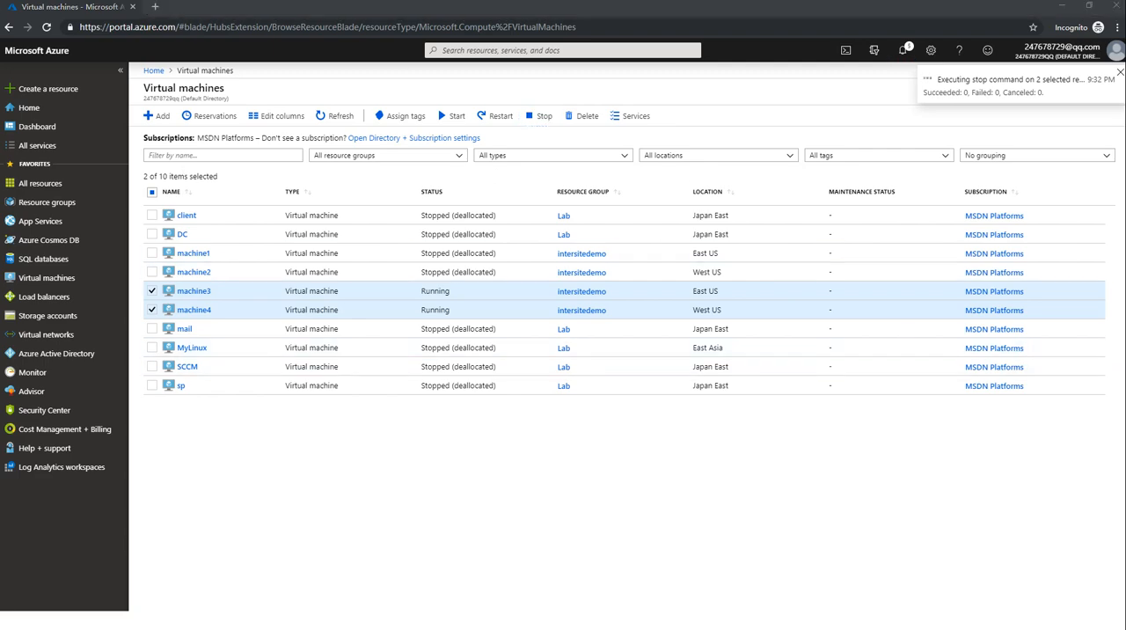
key("alt+Tab")
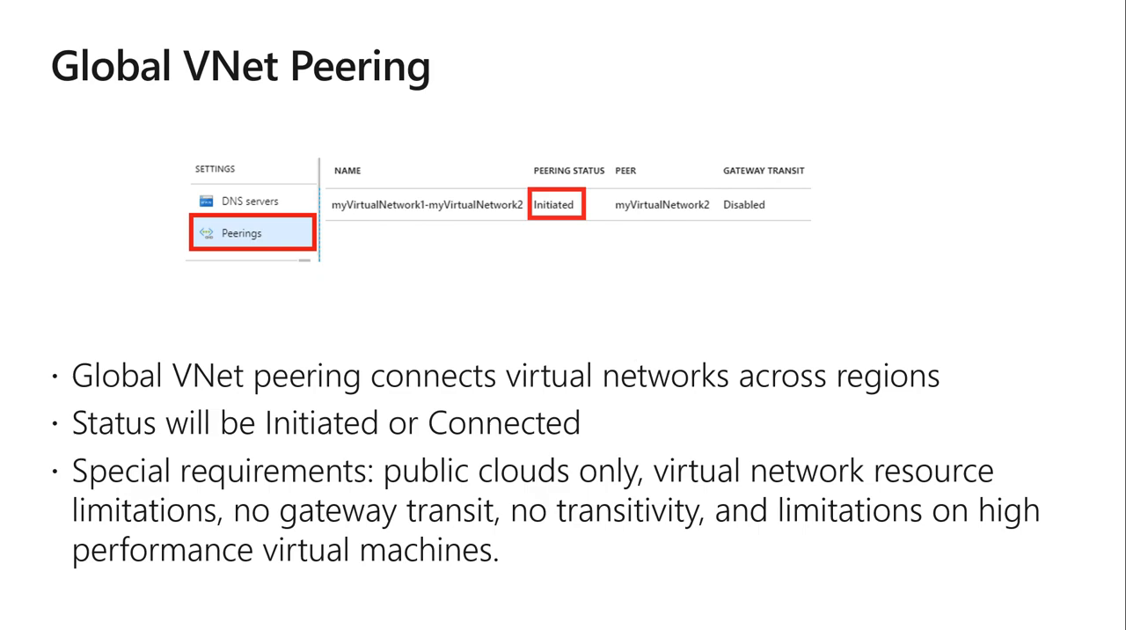
key("Right")
key("Left")
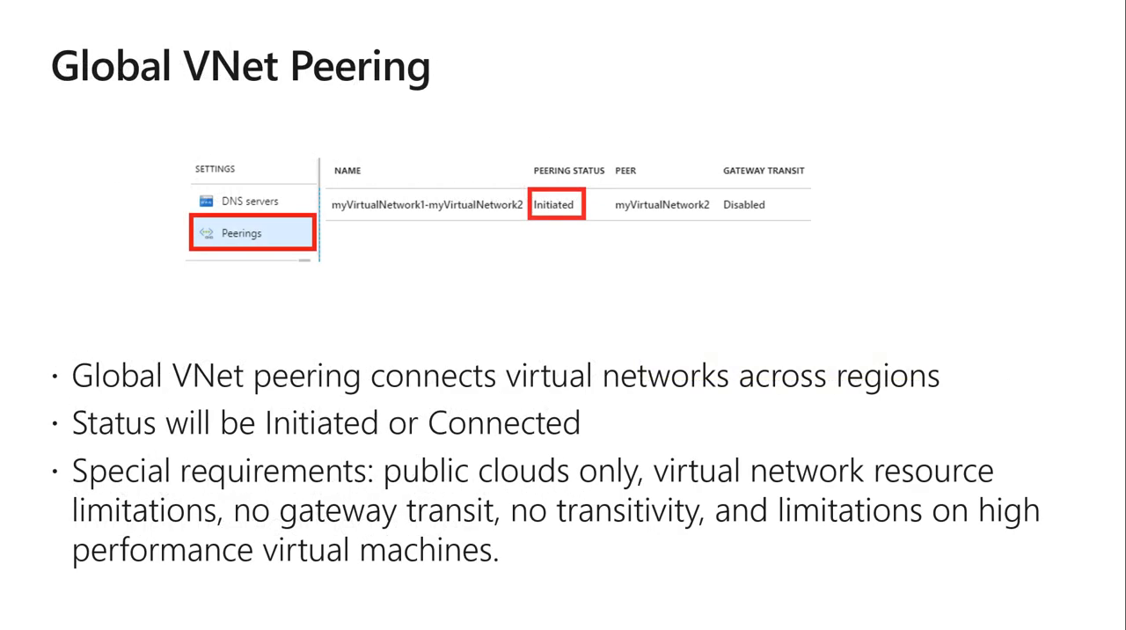